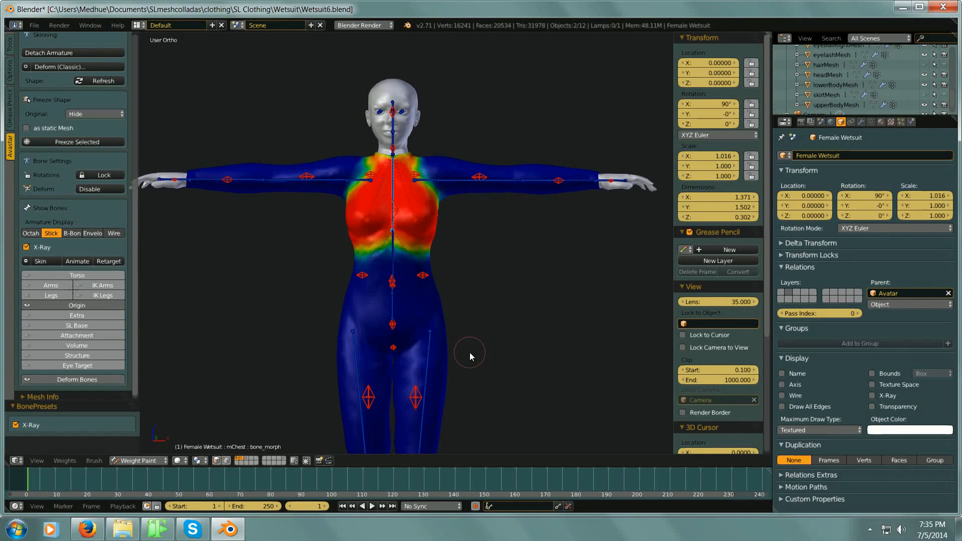
Examine the mChest bone's weight map on the Female Wetsuit from several angles.
middle_click_drag(371, 289, 391, 296)
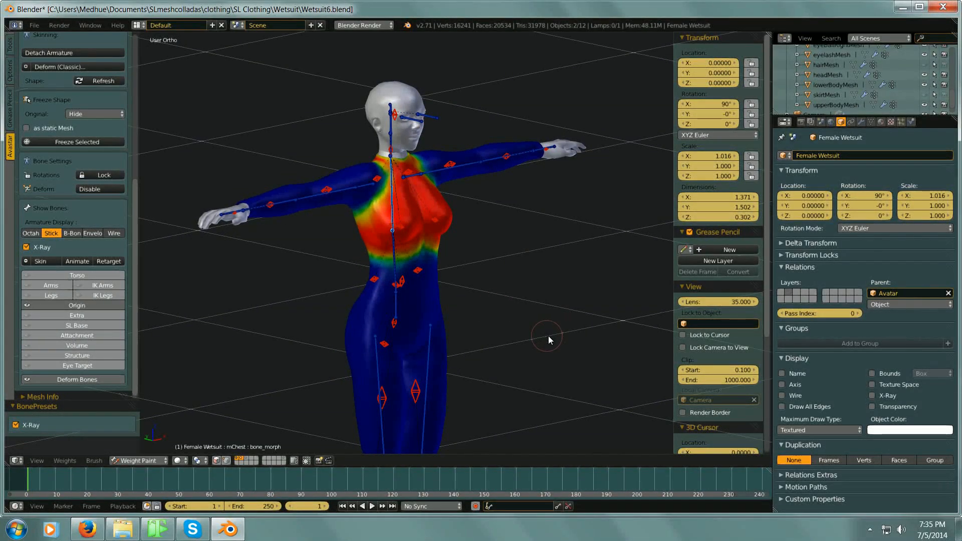
middle_click_drag(556, 335, 483, 312)
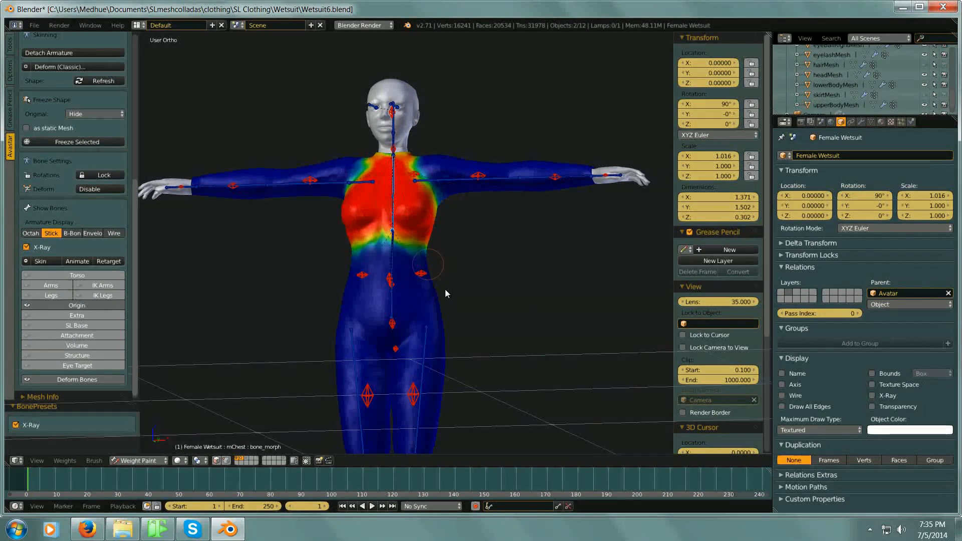
right_click(543, 189)
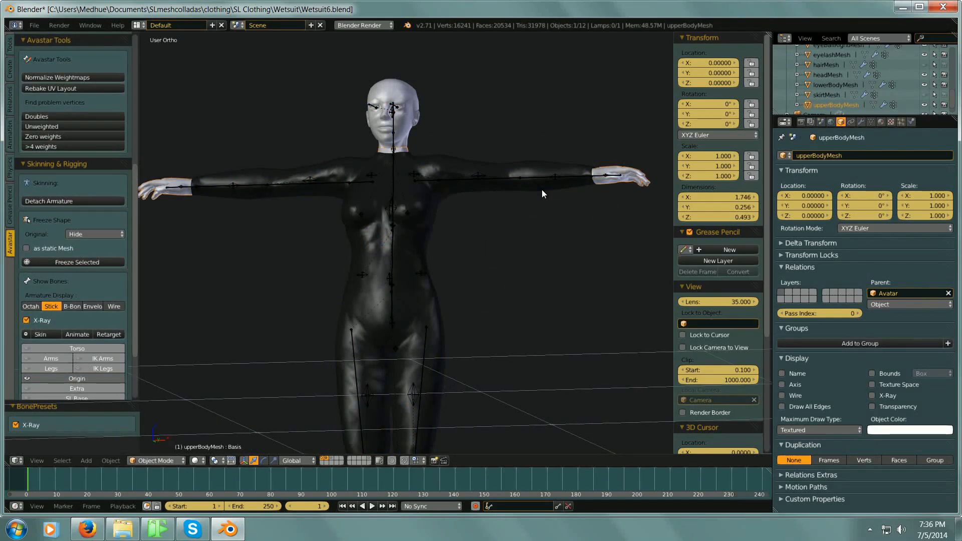
right_click(542, 189)
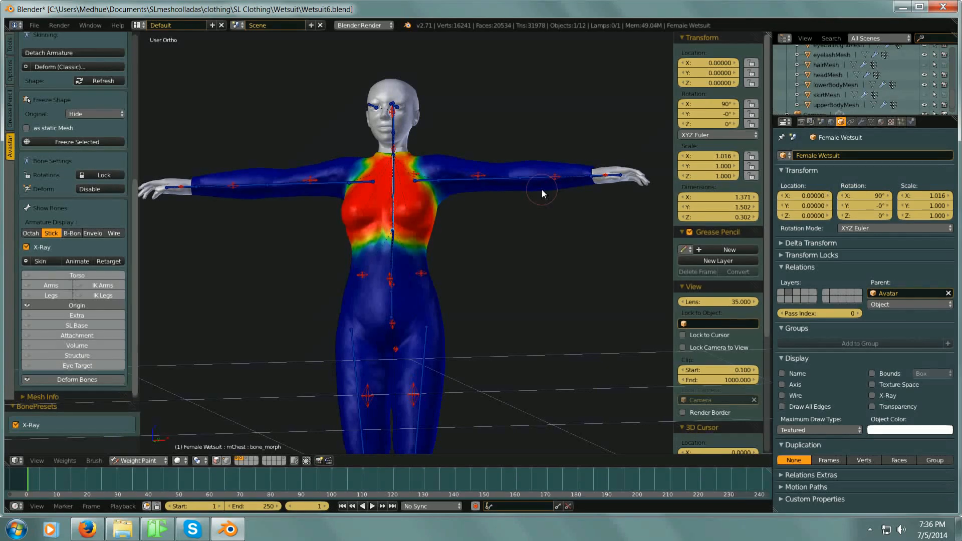
mouse_move(443, 207)
middle_mouse_down()
mouse_move(455, 216)
mouse_move(440, 207)
middle_mouse_up()
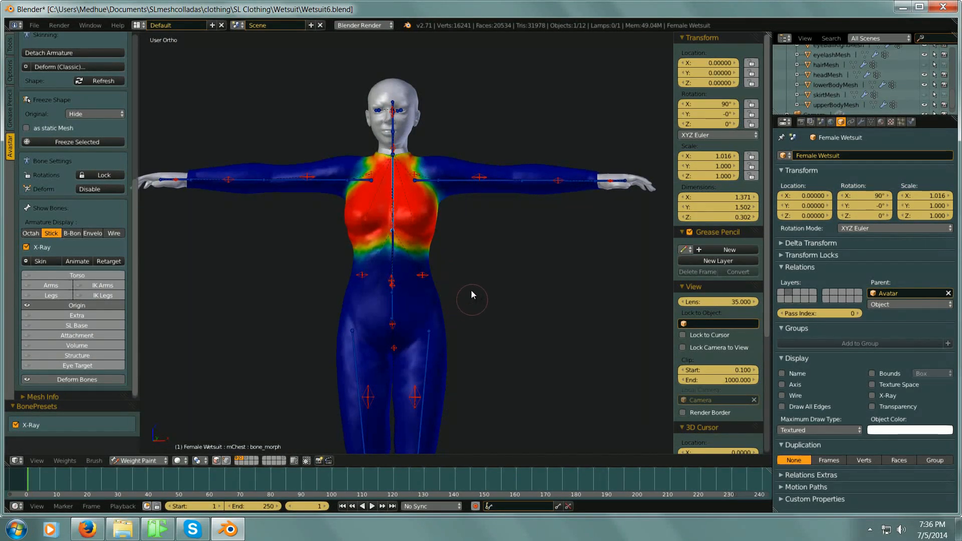
mouse_move(474, 297)
middle_mouse_down()
mouse_move(479, 277)
mouse_move(476, 365)
middle_mouse_up()
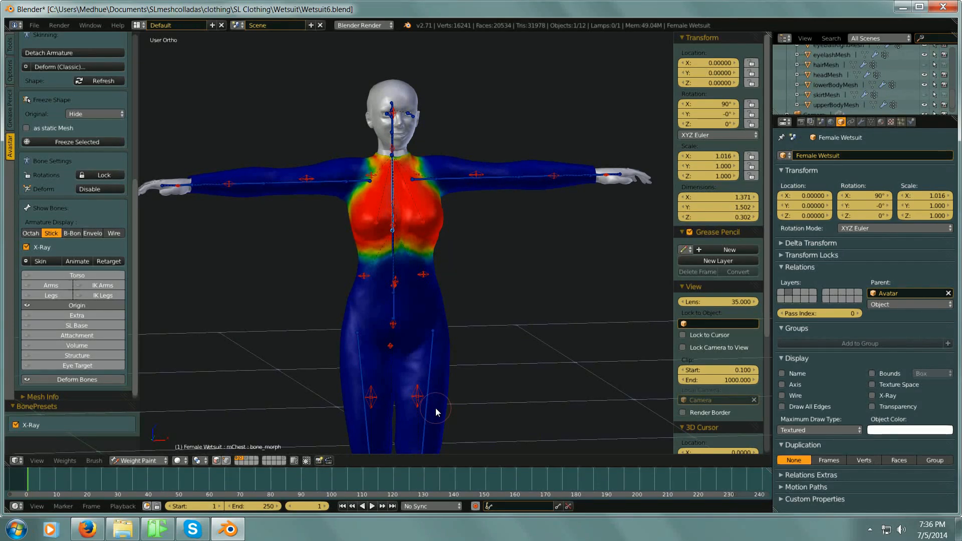
Overlay the wireframe on the Female Wetsuit, examine the mesh along the whole body, and turn the wire display off again.
left_click(783, 396)
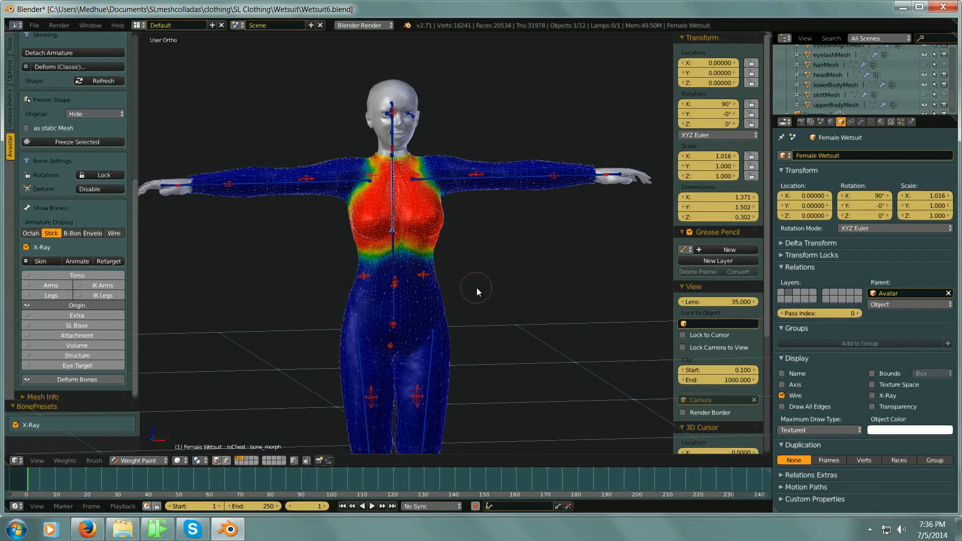
mouse_move(524, 262)
middle_mouse_down()
mouse_move(508, 254)
mouse_move(524, 233)
mouse_move(542, 243)
middle_mouse_up()
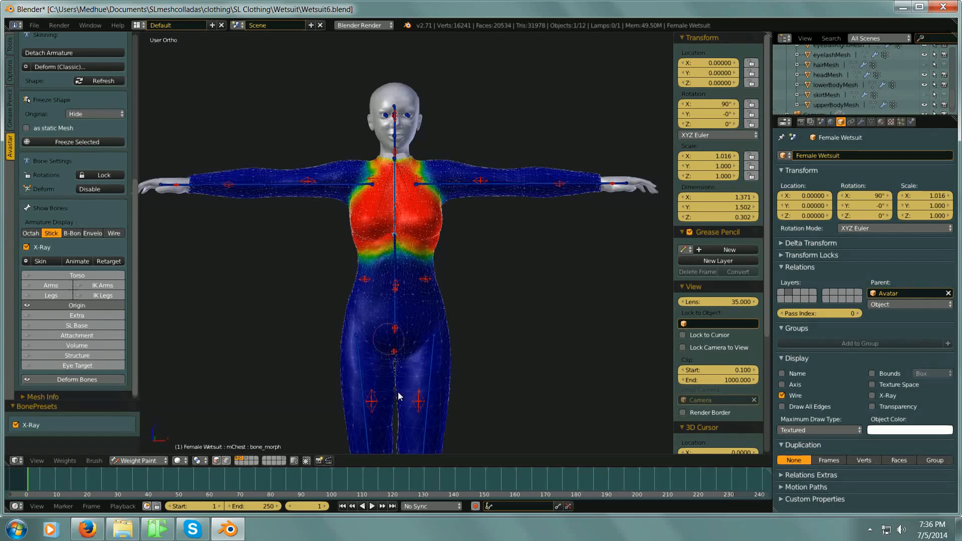
middle_click_drag(542, 279, 527, 150, "shift")
scroll(487, 214, "down", 1)
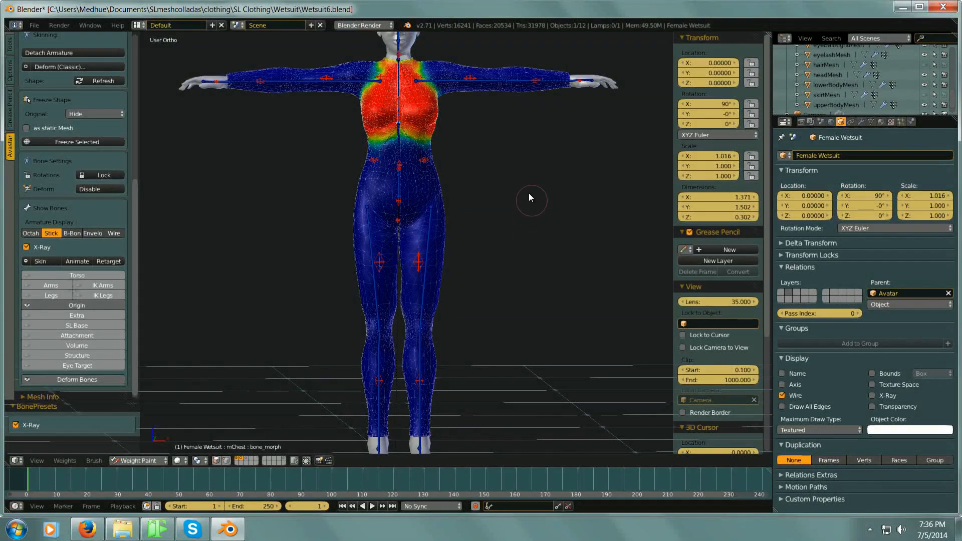
middle_click_drag(529, 193, 530, 250, "shift")
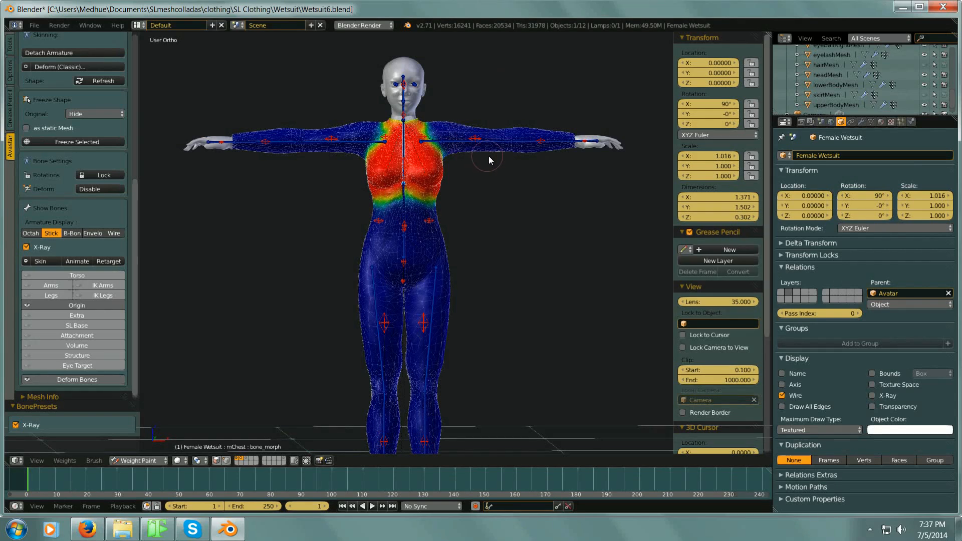
left_click(783, 396)
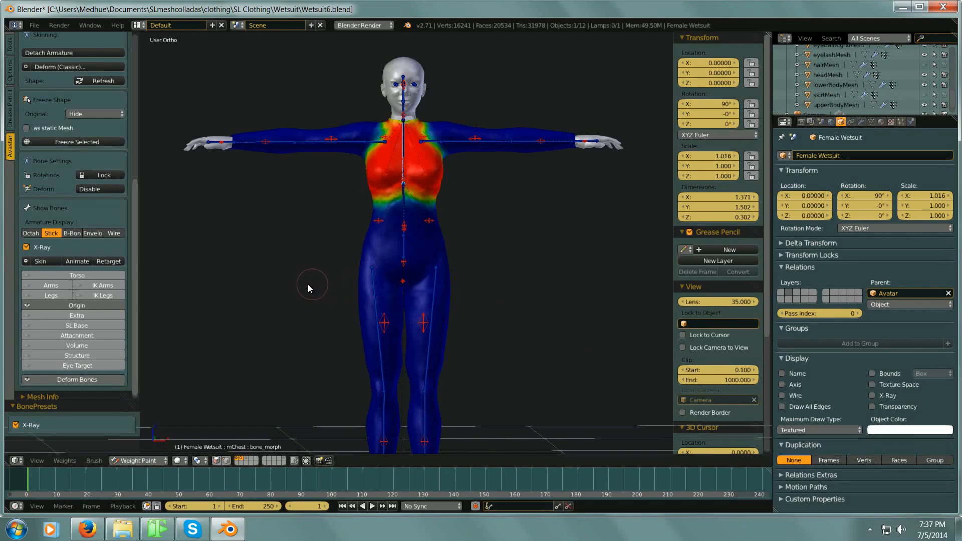
Examine the Female Wetsuit's weight maps for the mShoulderLeft and mCollarLeft bones.
middle_click_drag(308, 284, 319, 286)
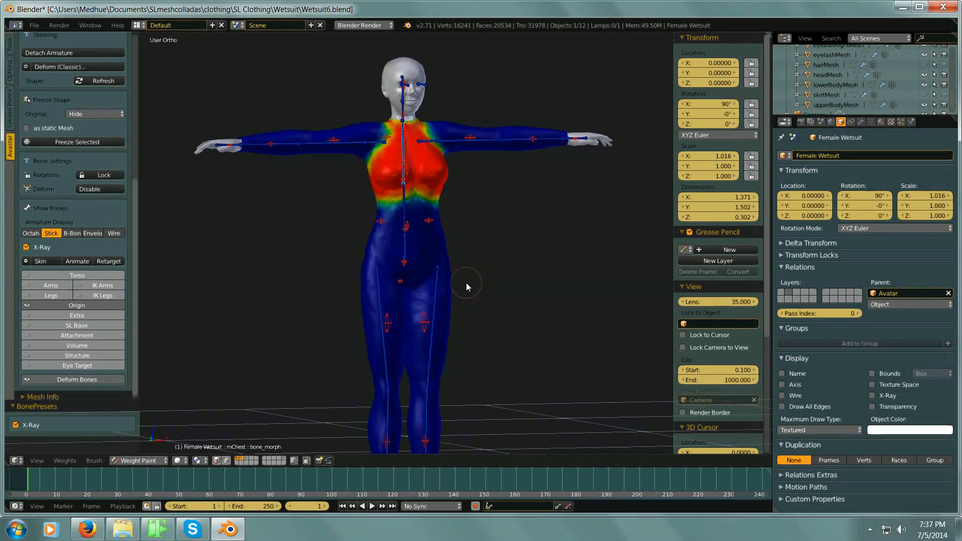
middle_click_drag(466, 282, 457, 287)
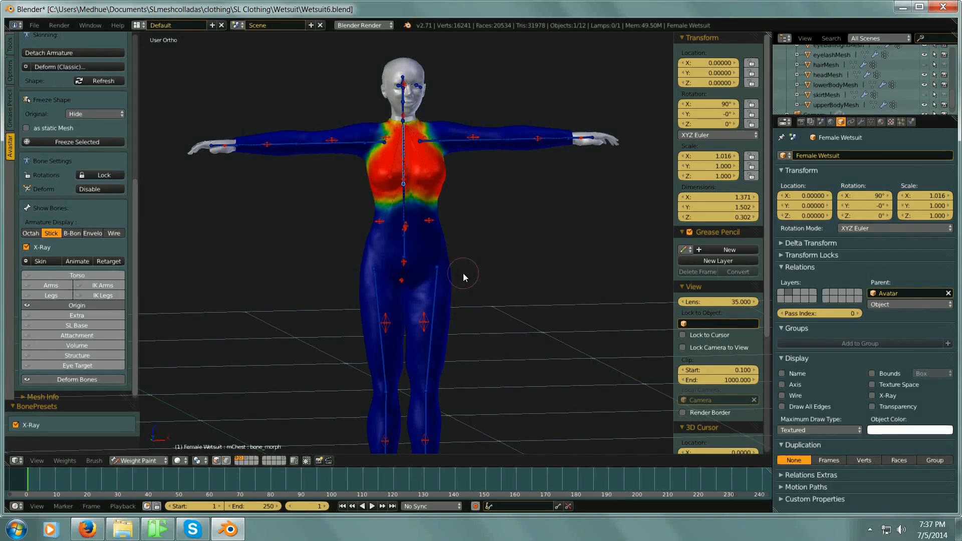
middle_click_drag(457, 267, 468, 267)
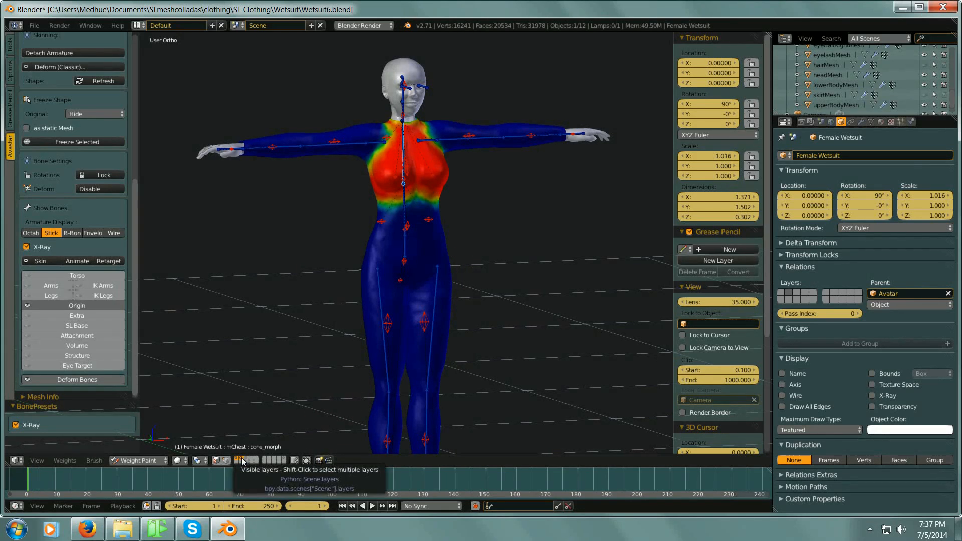
scroll(447, 161, "up", 3)
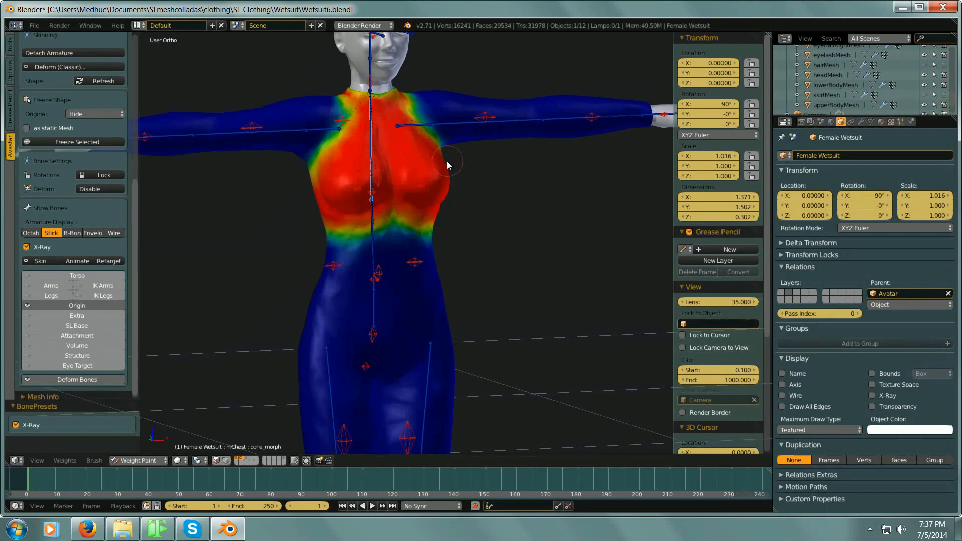
right_click(448, 127)
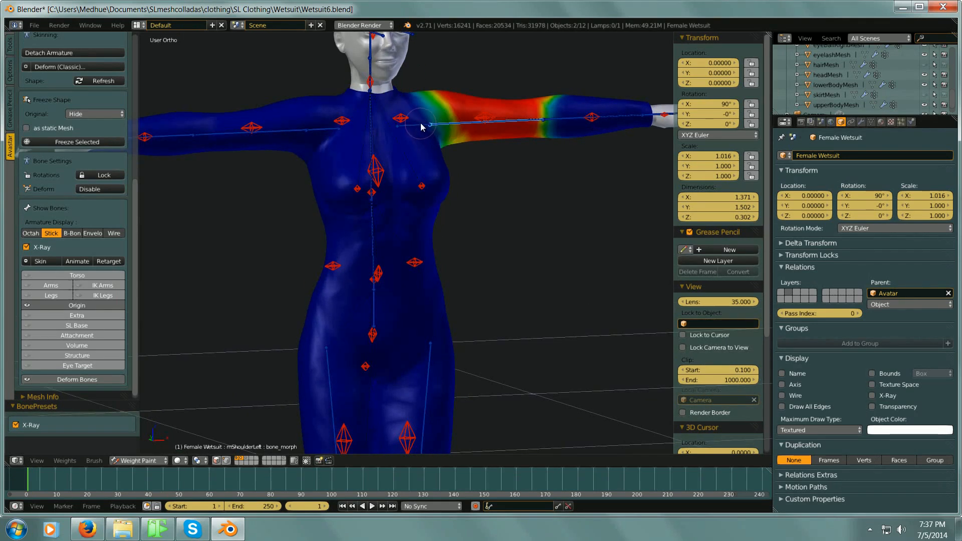
right_click(428, 124)
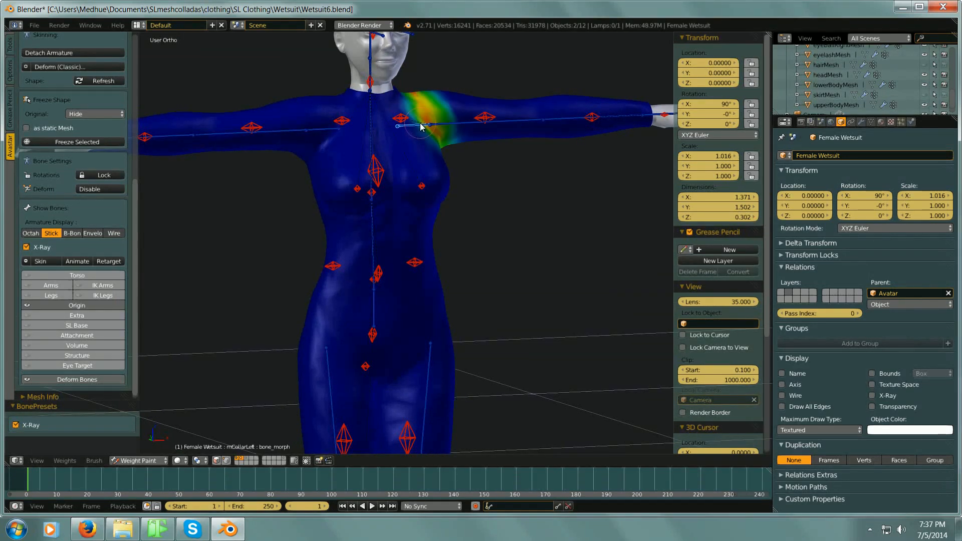
Switch the visible layers to show the Female Wetsuit FM together with the avatar, and make that suit the active mesh.
left_click(242, 458)
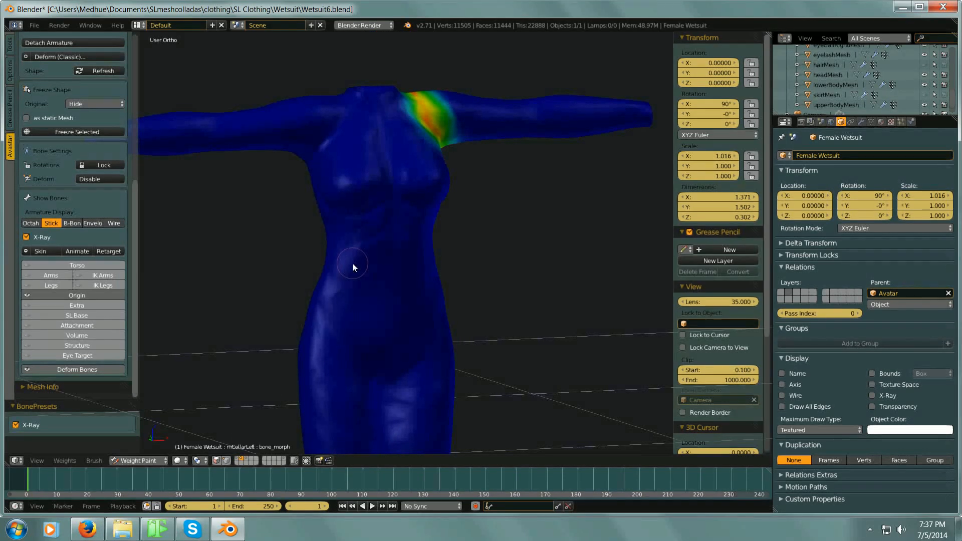
left_click(249, 461)
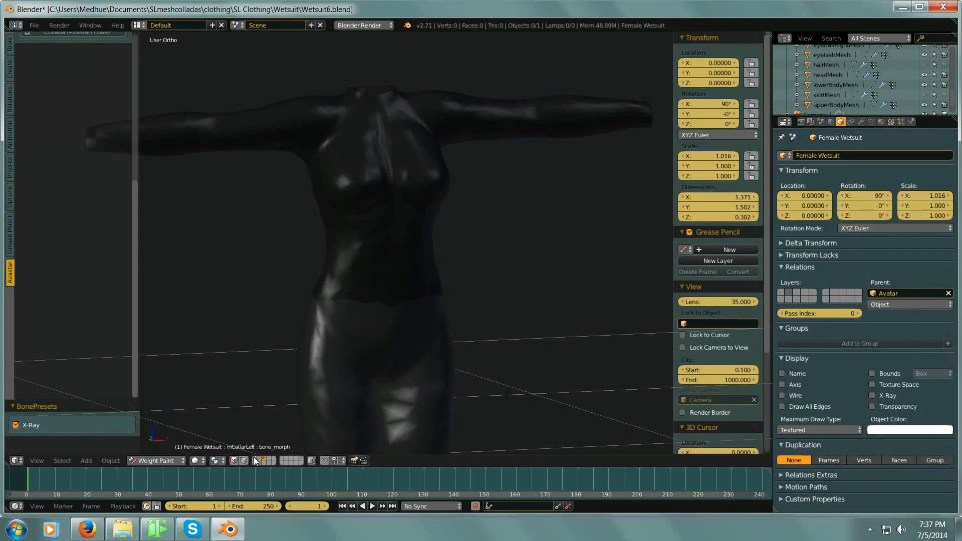
left_click(253, 458, "shift")
right_click(442, 315)
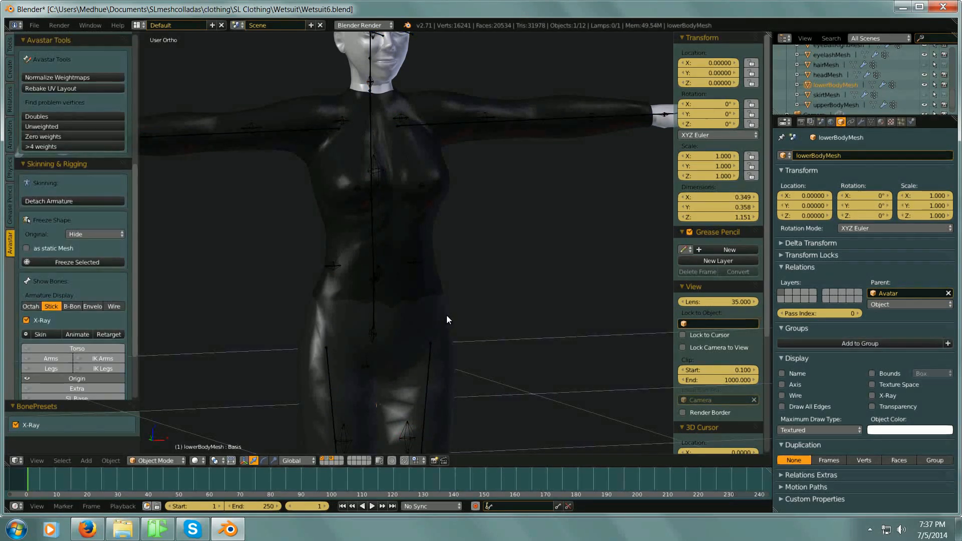
right_click(447, 315)
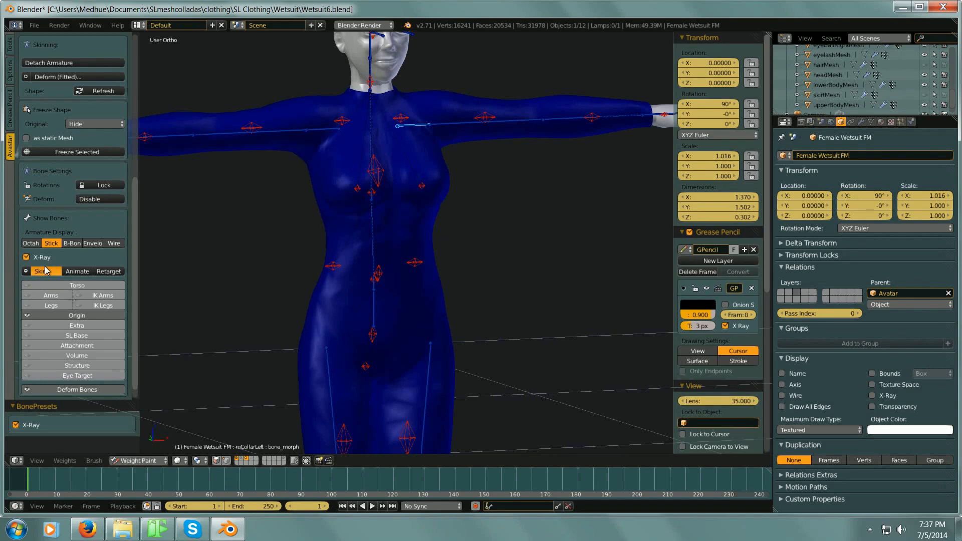
Show the CHEST bone's weight map on the Female Wetsuit FM and examine it from several angles.
right_click(376, 179)
middle_click_drag(451, 234, 401, 230)
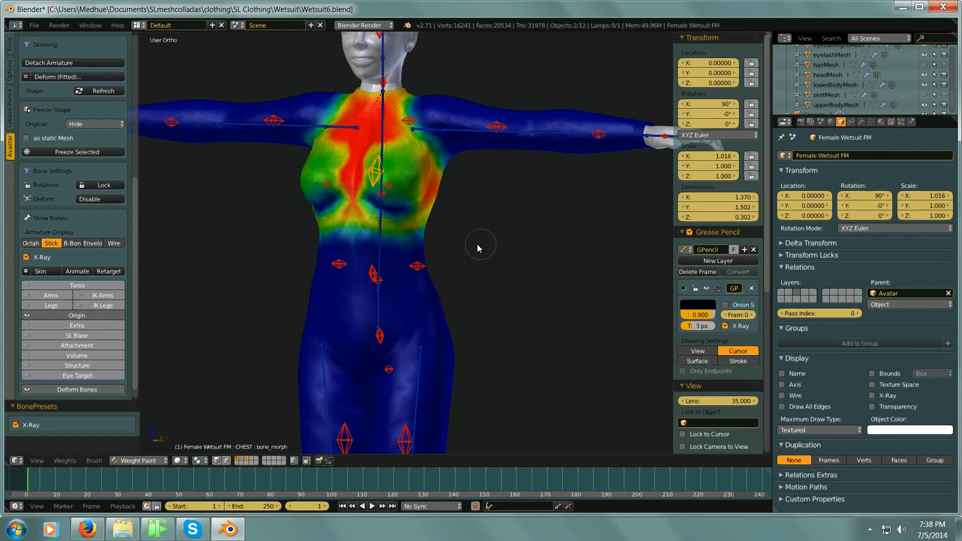
middle_click_drag(470, 246, 508, 244)
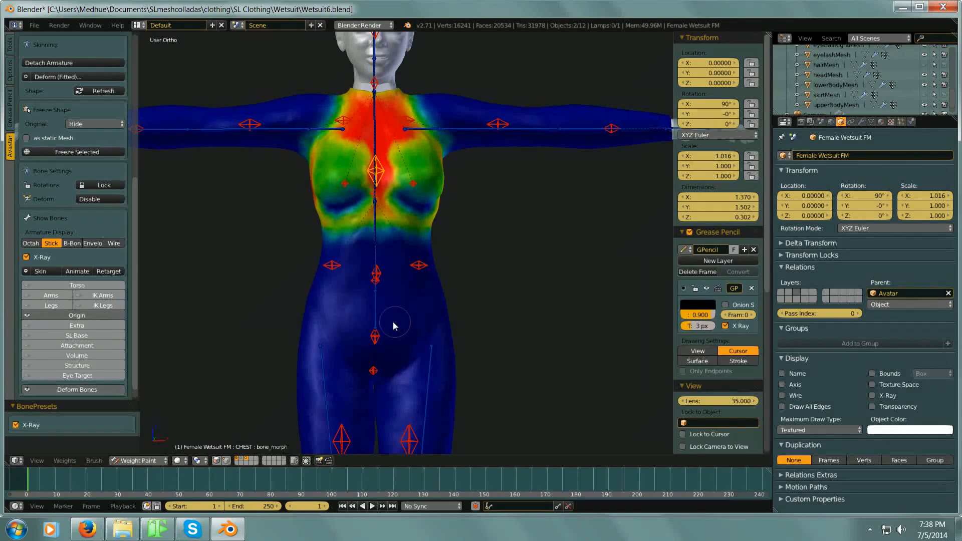
middle_click_drag(335, 291, 366, 291)
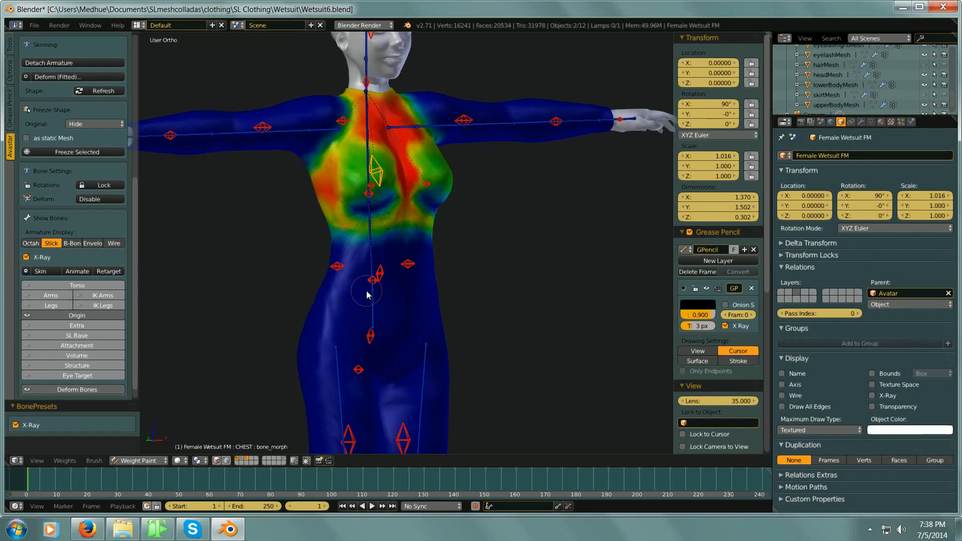
mouse_move(467, 288)
middle_mouse_down()
mouse_move(384, 274)
mouse_move(480, 282)
mouse_move(499, 293)
mouse_move(477, 292)
middle_mouse_up()
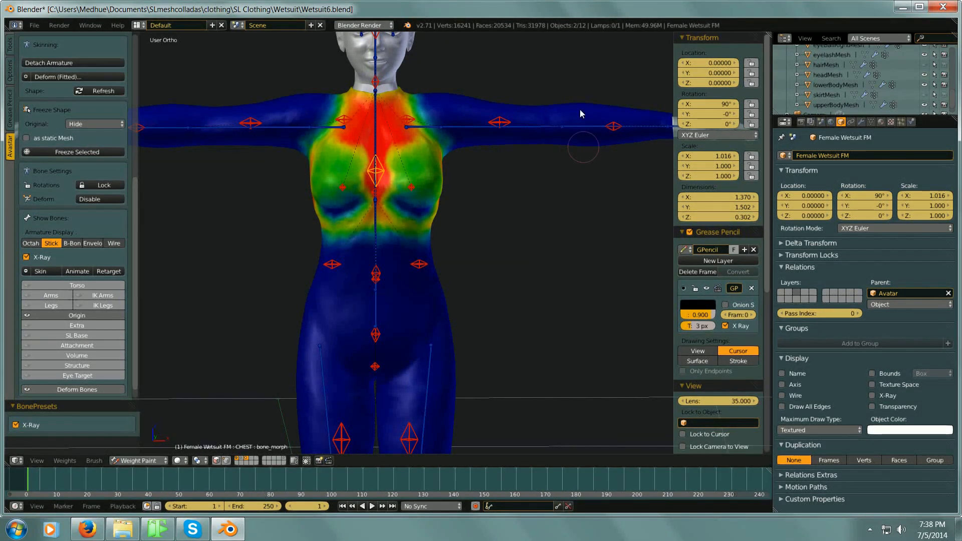
scroll(484, 312, "down", 3)
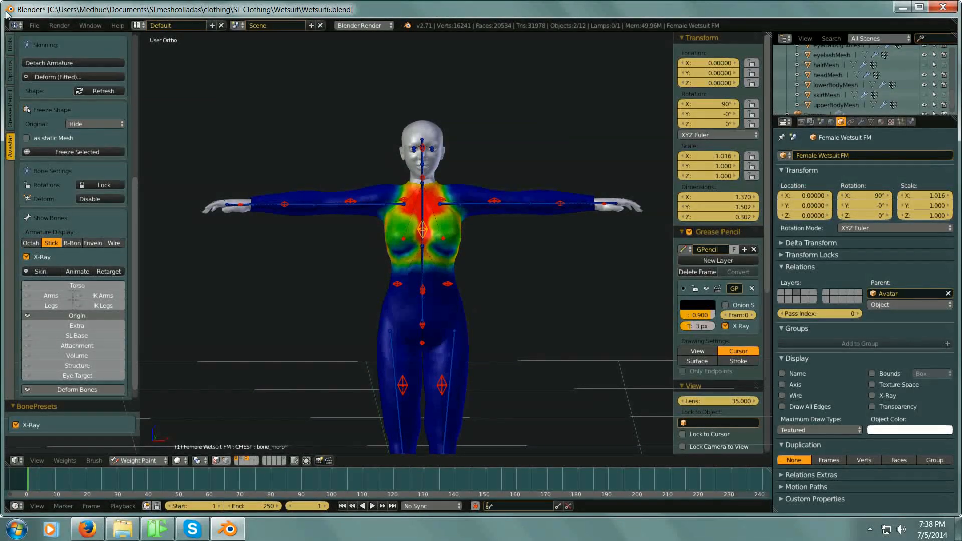
Reload the start-up file to begin a new scene and delete the default cube.
left_click(34, 24)
left_click(49, 48)
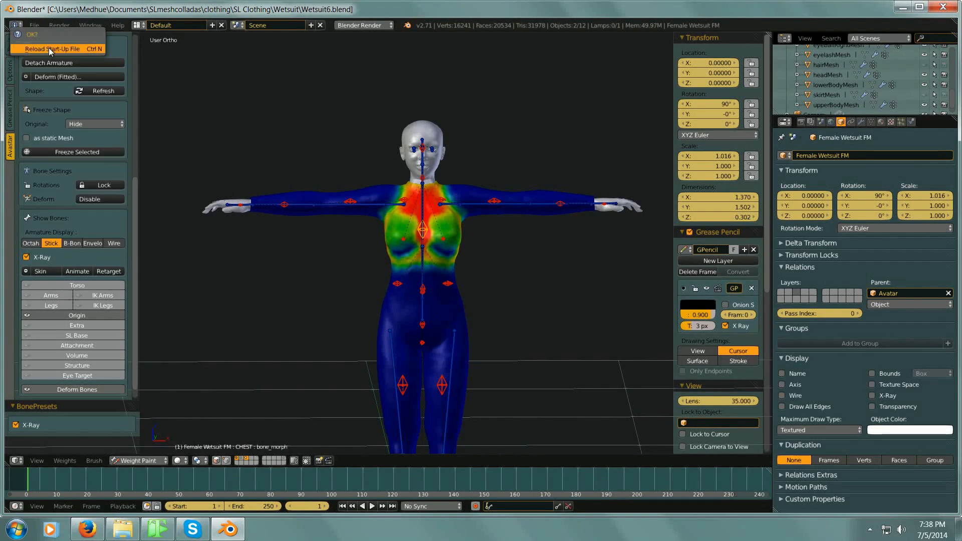
left_click(49, 48)
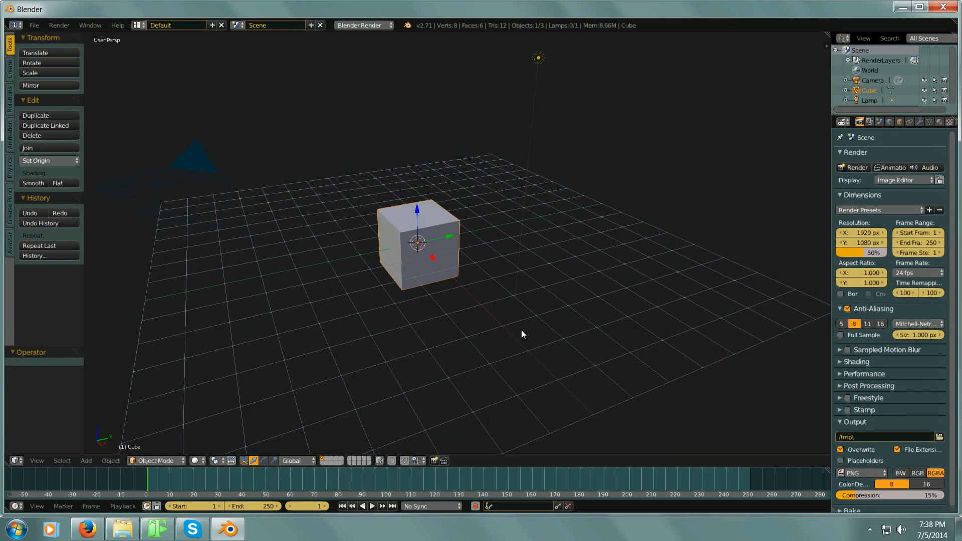
key("x")
left_click(393, 389)
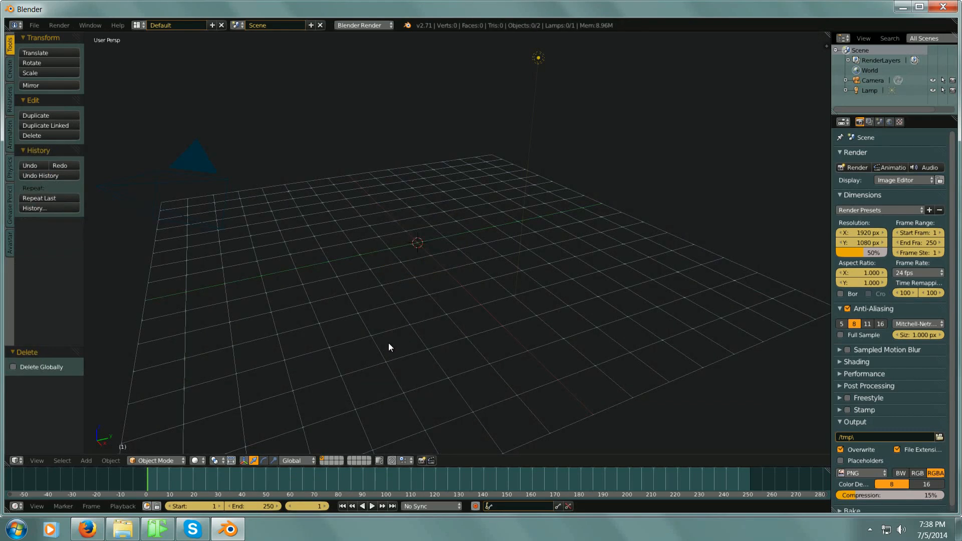
Start the Screencast Keys display and set its X position to 15.
key("n")
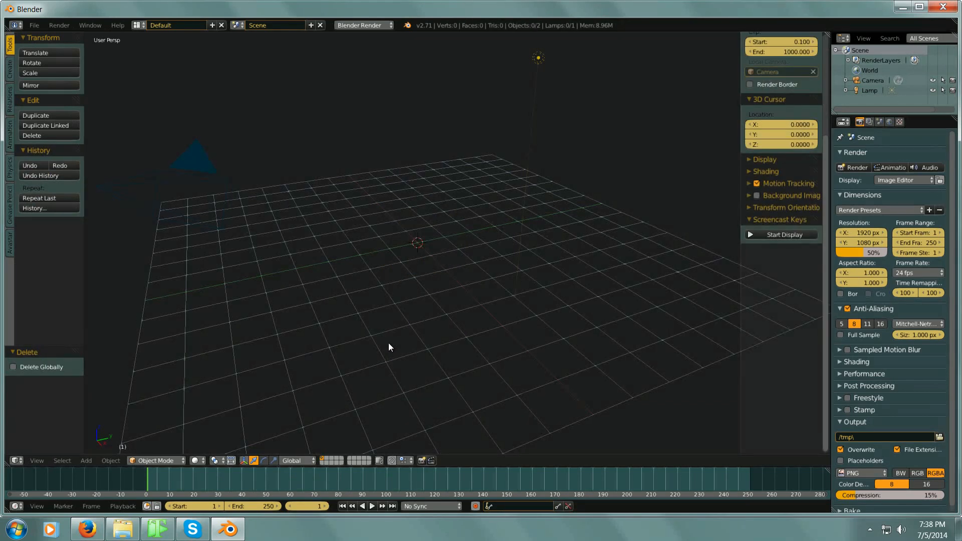
left_click(768, 233)
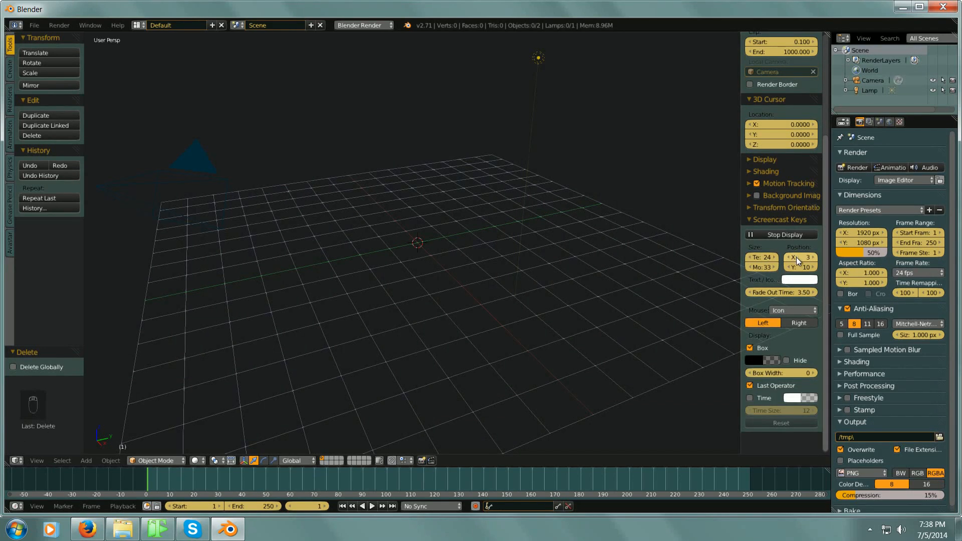
mouse_move(797, 257)
left_mouse_down()
mouse_move(809, 257)
mouse_move(794, 262)
left_mouse_up()
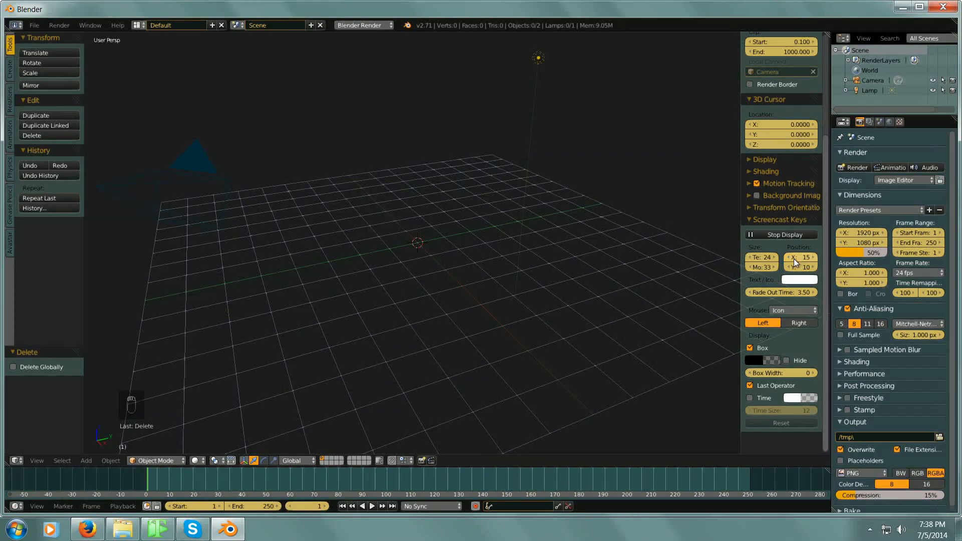
key("minus")
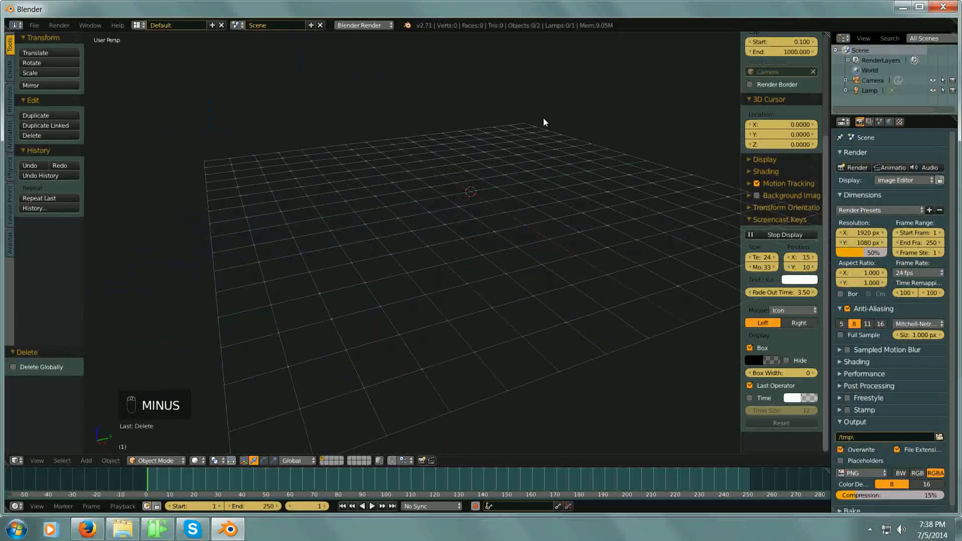
middle_click_drag(545, 120, 495, 127)
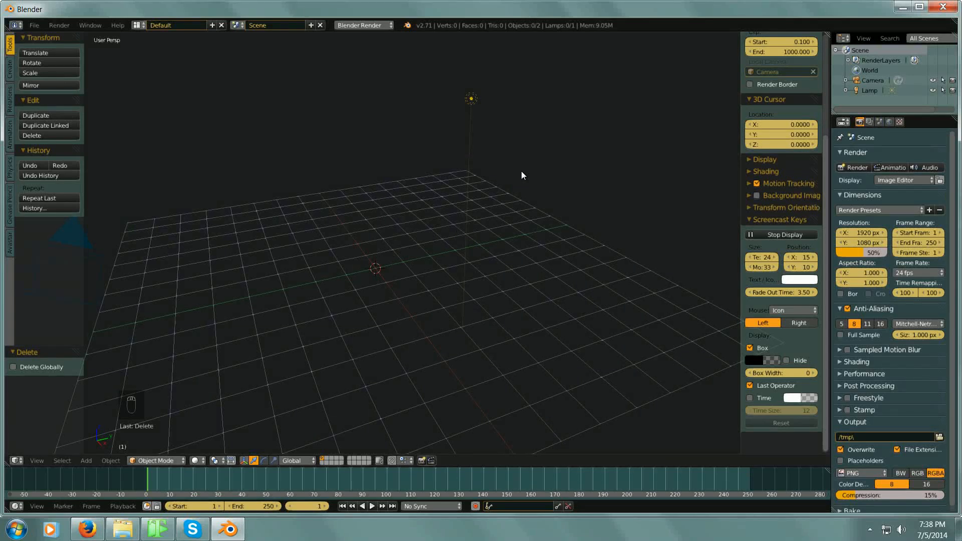
key("minus")
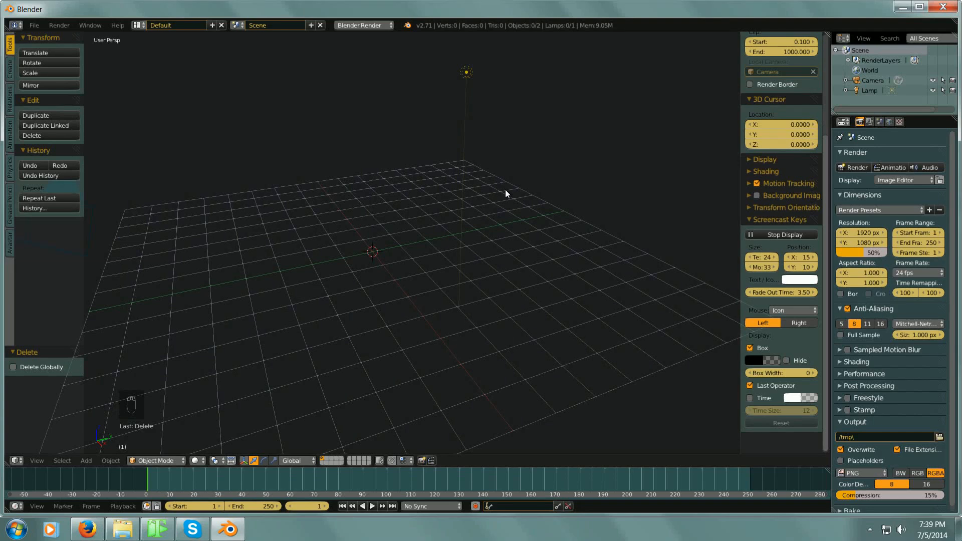
Add an Avastar character to the empty scene.
key("KP_Subtract")
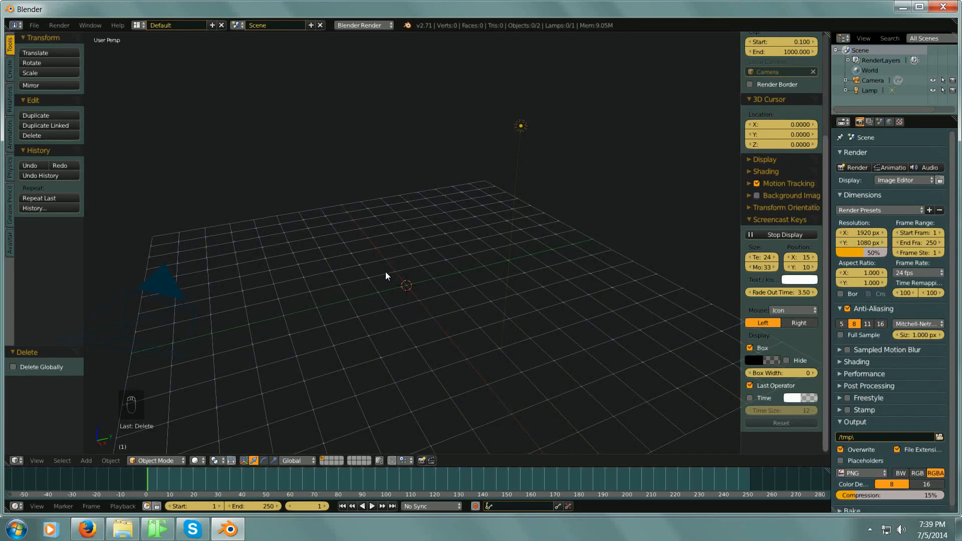
middle_click_drag(386, 272, 413, 283)
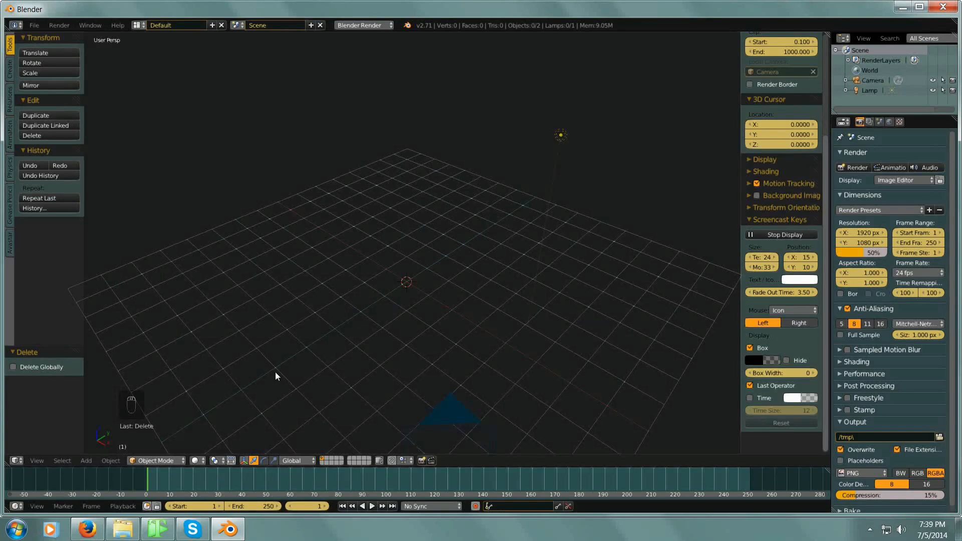
left_click(88, 461)
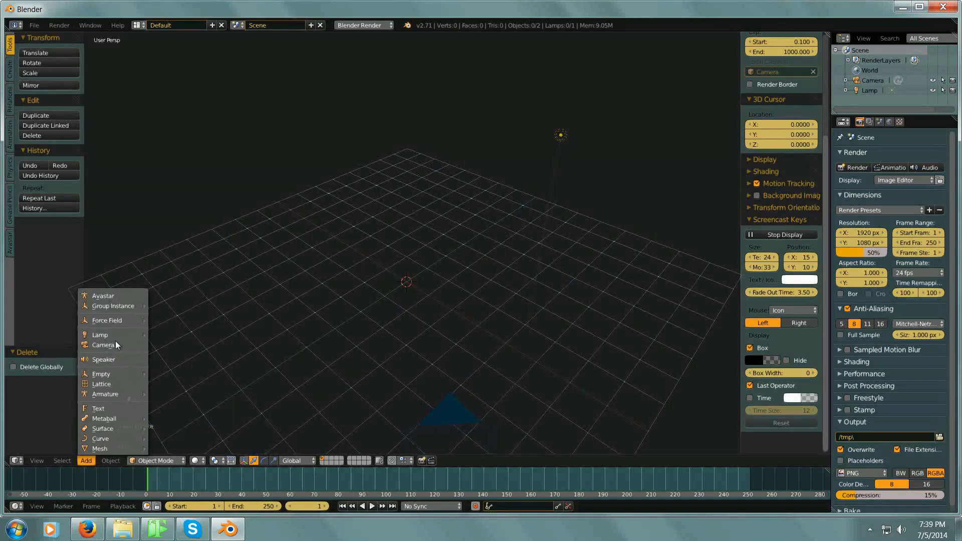
left_click(108, 295)
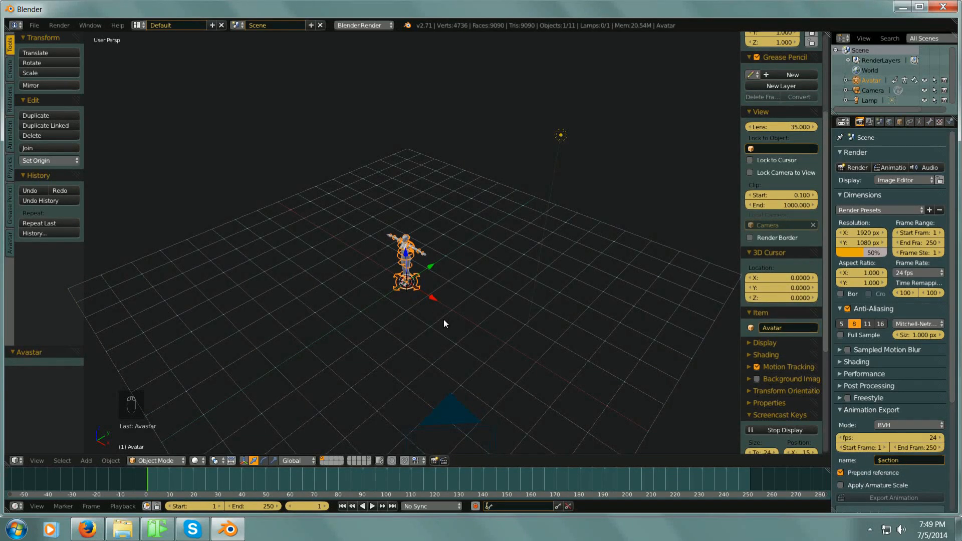
middle_click_drag(447, 359, 422, 316)
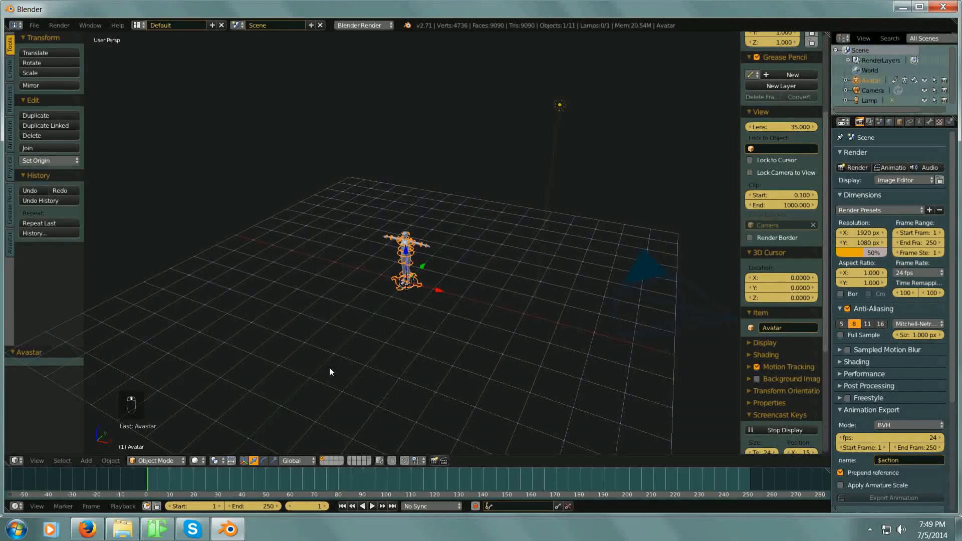
Show only the second layer and import the Wavefront file Wetsuit5.obj from the Wetsuit folder into it.
left_click(328, 461)
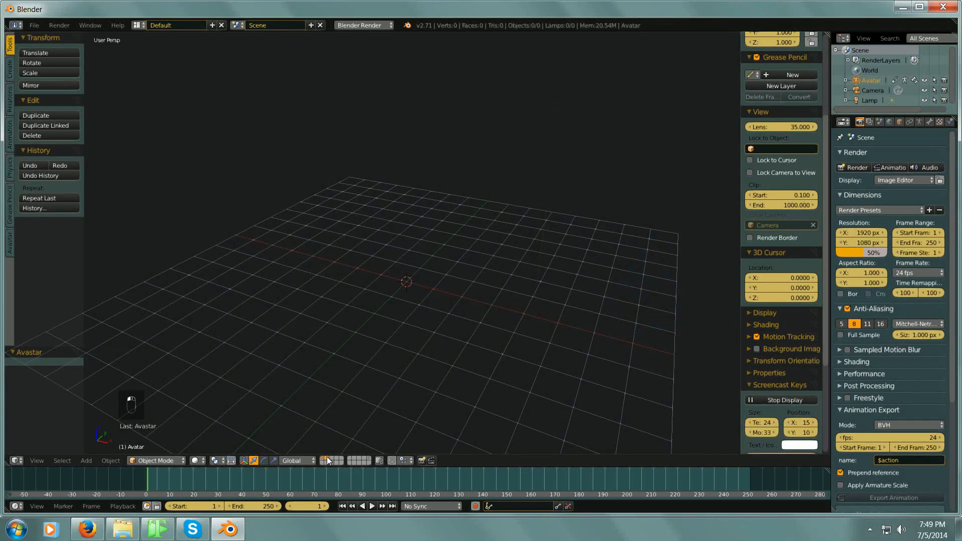
left_click(34, 26)
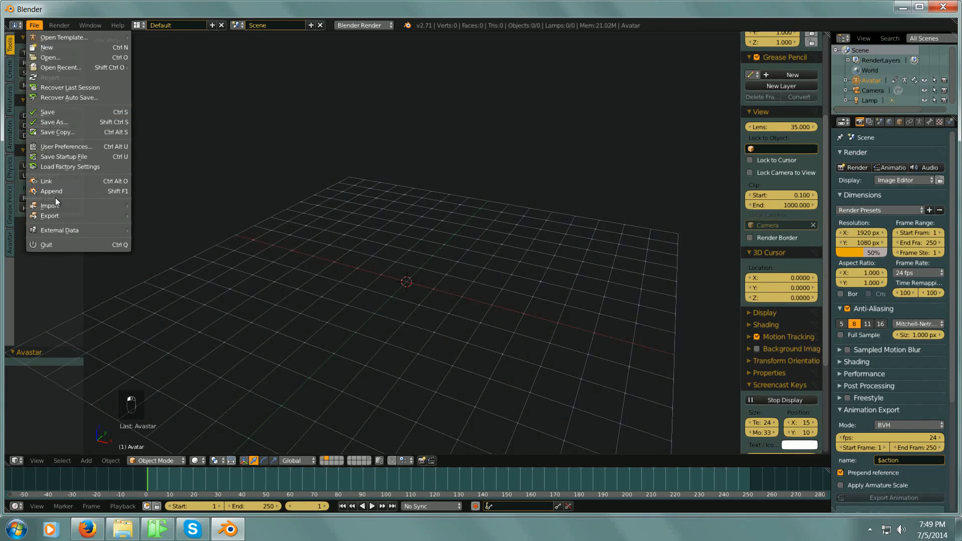
mouse_move(70, 205)
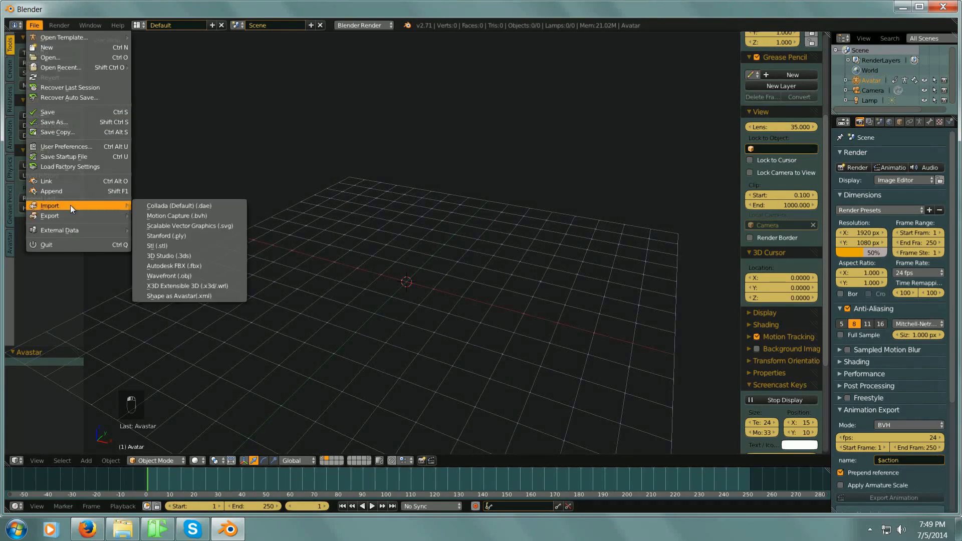
left_click(155, 275)
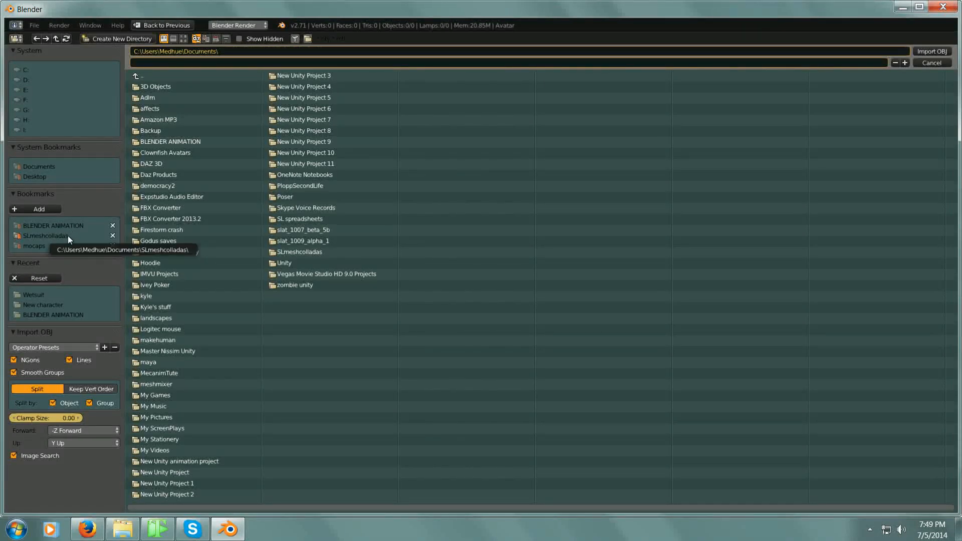
left_click(61, 294)
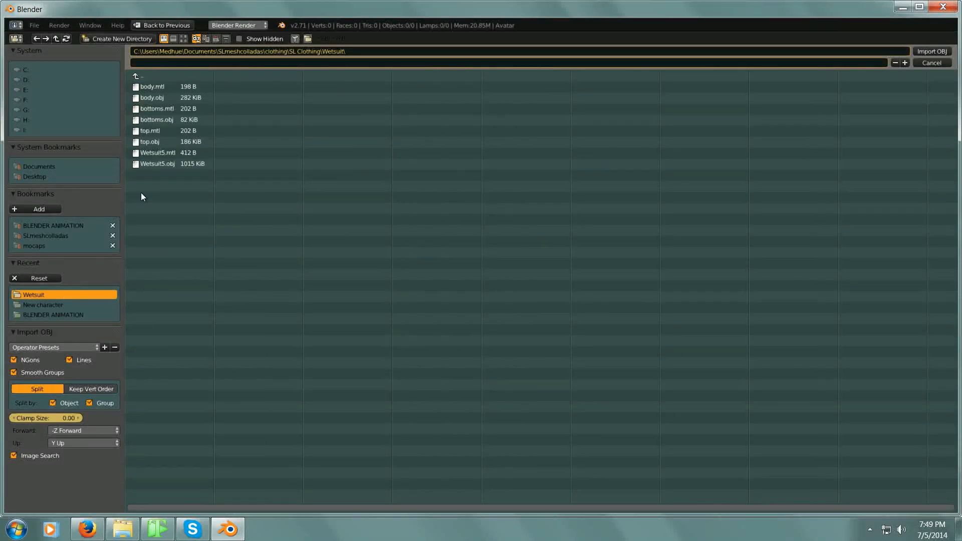
left_click(163, 168)
left_click(942, 54)
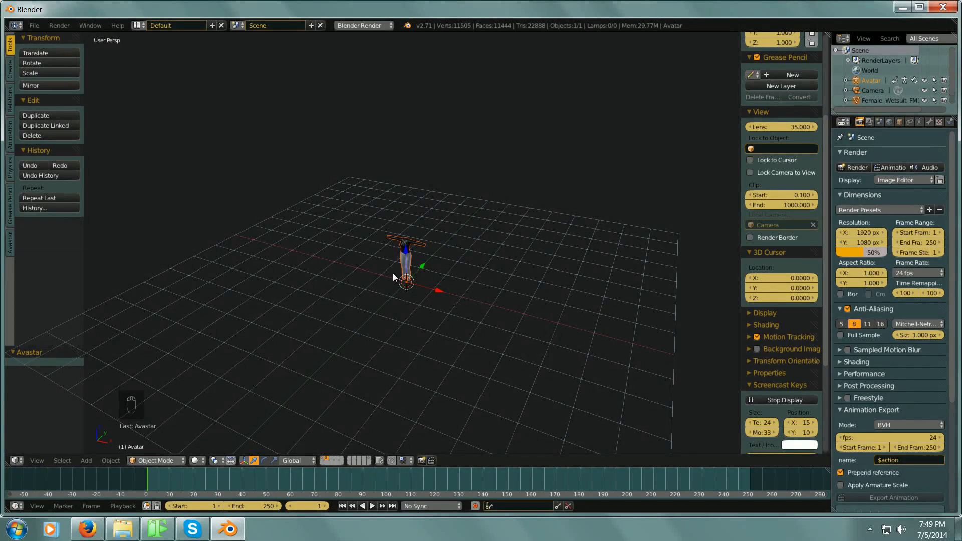
key("KP_Decimal")
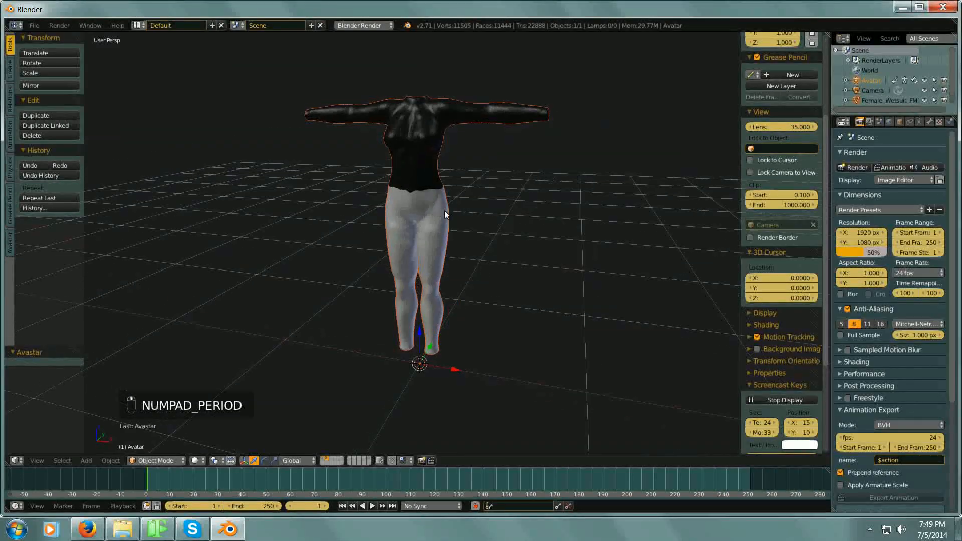
middle_click_drag(471, 213, 517, 160)
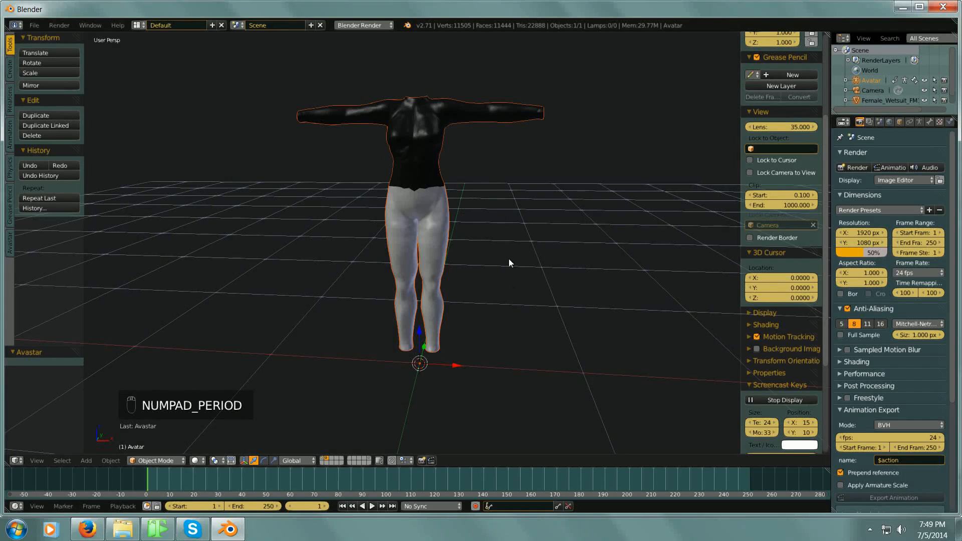
Show the avatar's layer together with the wetsuit's layer, and display the Avastar tools at a wider, readable width.
left_click(322, 459, "shift")
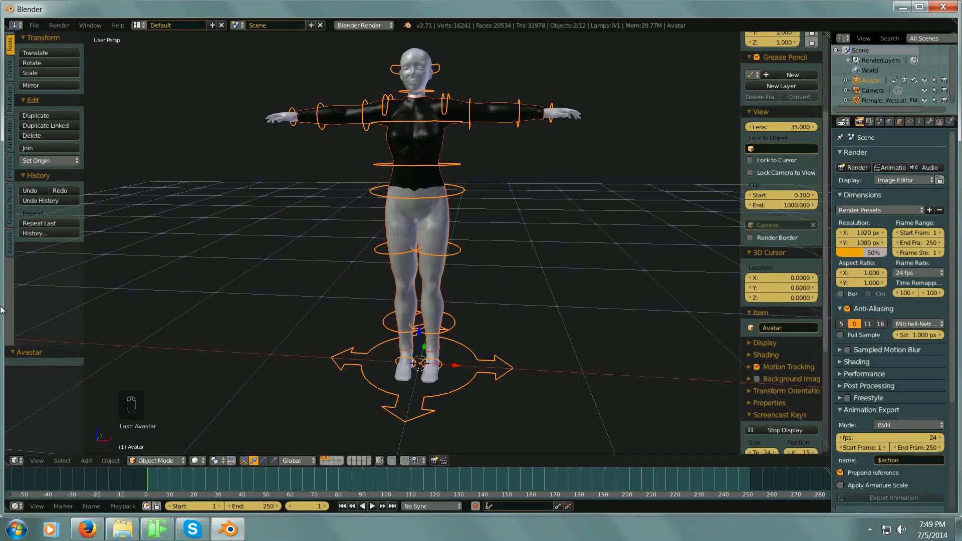
left_click(10, 246)
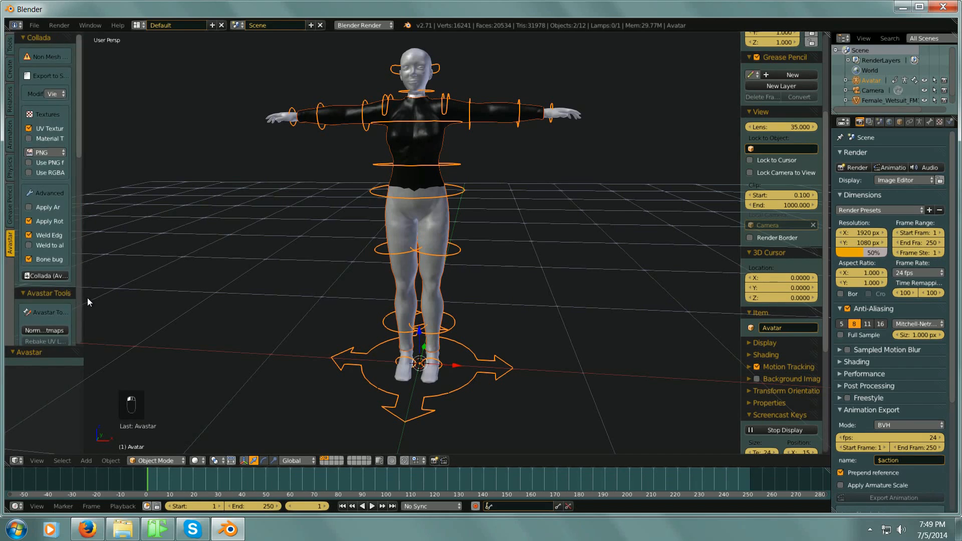
left_click_drag(82, 300, 154, 298)
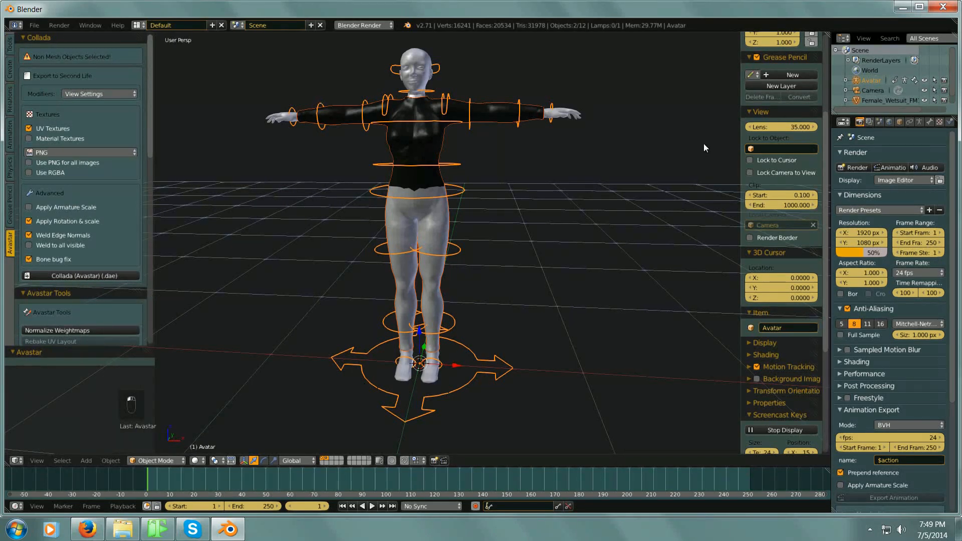
Select the wetsuit and the avatar's armature, and assign the armature with the weight source set to Meshes.
right_click(504, 122)
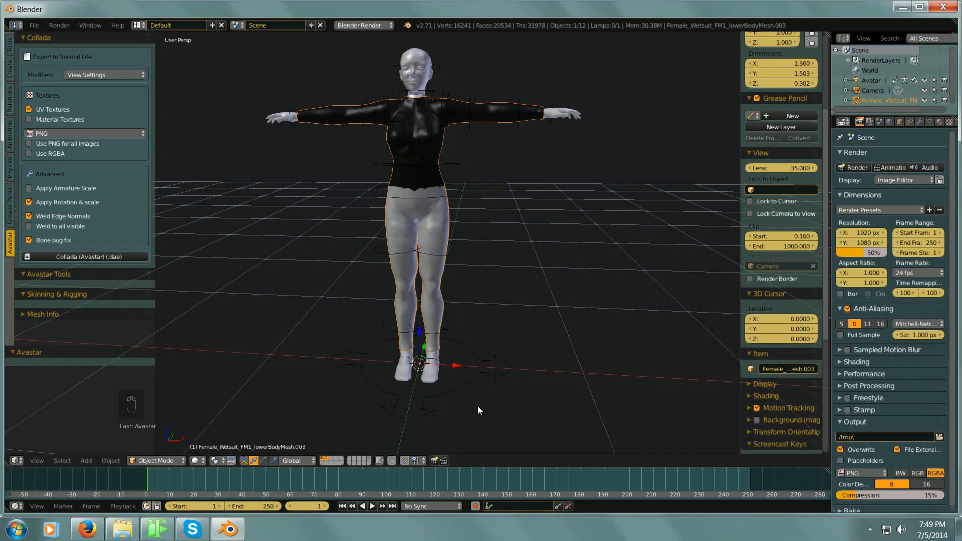
right_click(492, 373, "shift")
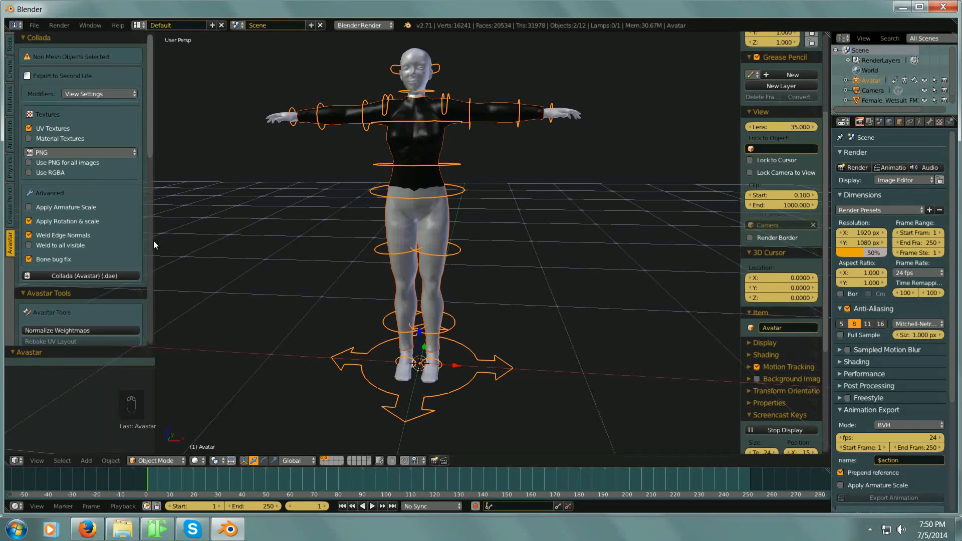
scroll(92, 201, "down", 10)
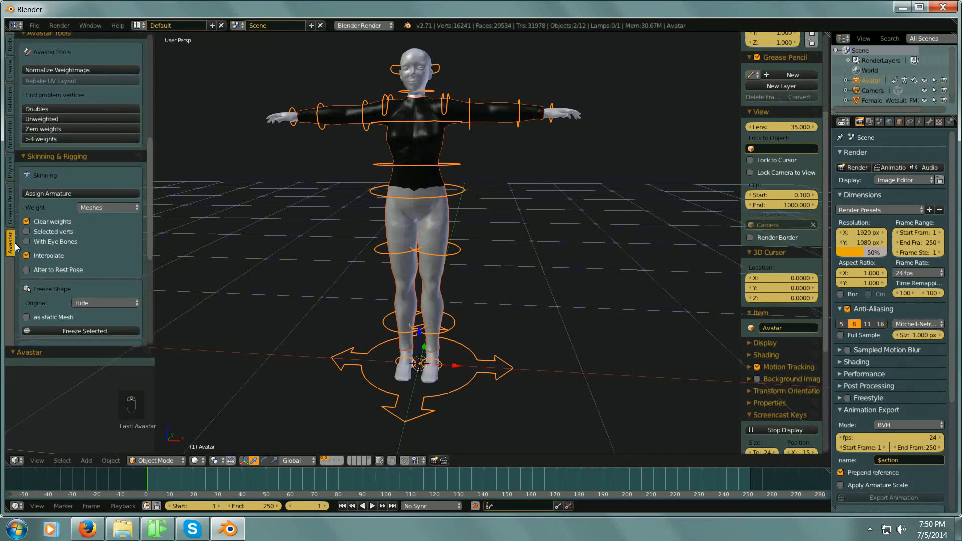
scroll(91, 172, "down", 5)
scroll(94, 139, "up", 4)
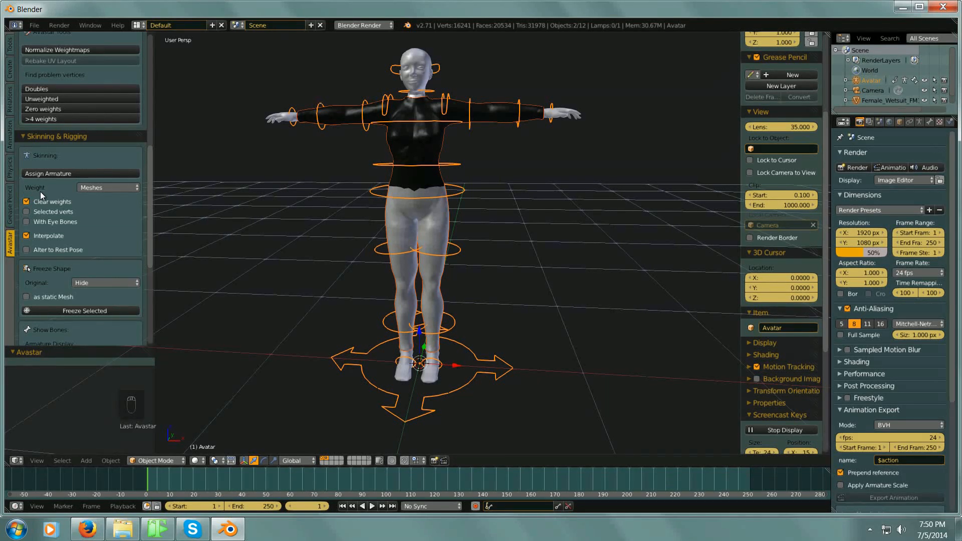
left_click(109, 188)
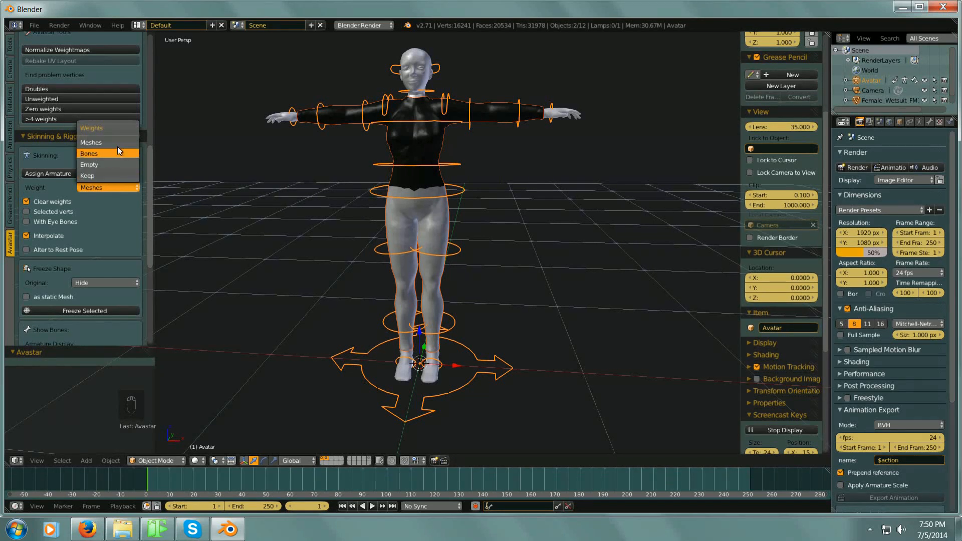
left_click(106, 204)
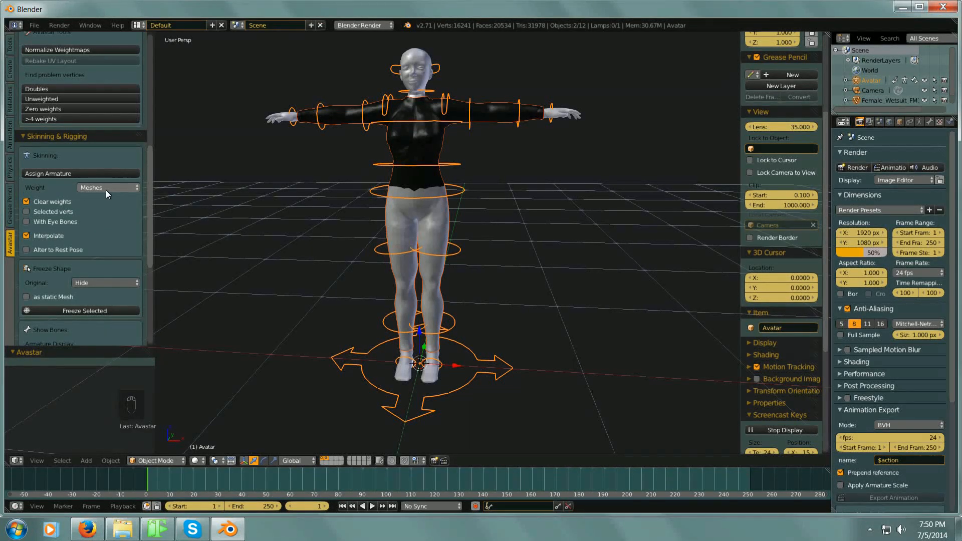
left_click(63, 173)
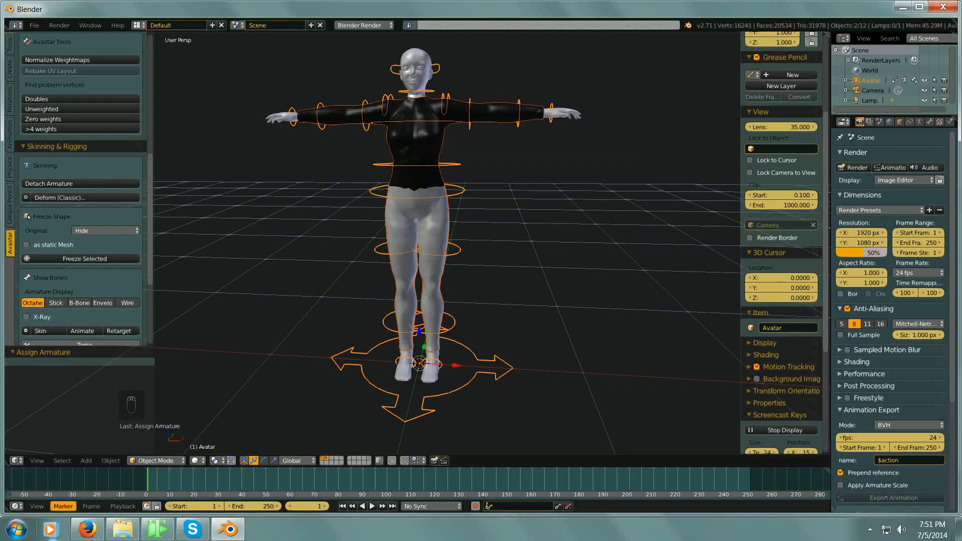
Switch to Firefox and review the weighting color code and brush sections on Blender's Weight Paint manual page.
left_click(94, 530)
left_click(238, 16)
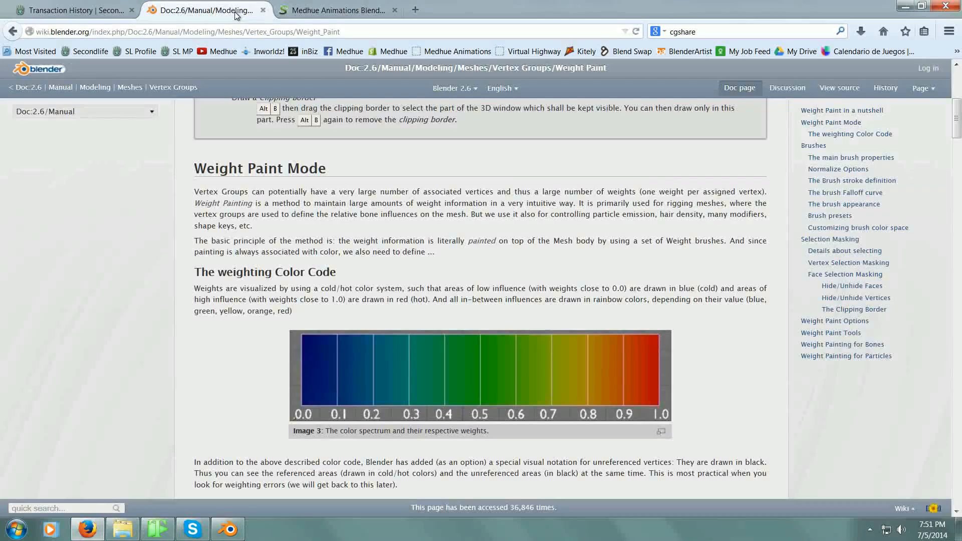
scroll(377, 280, "up", 5)
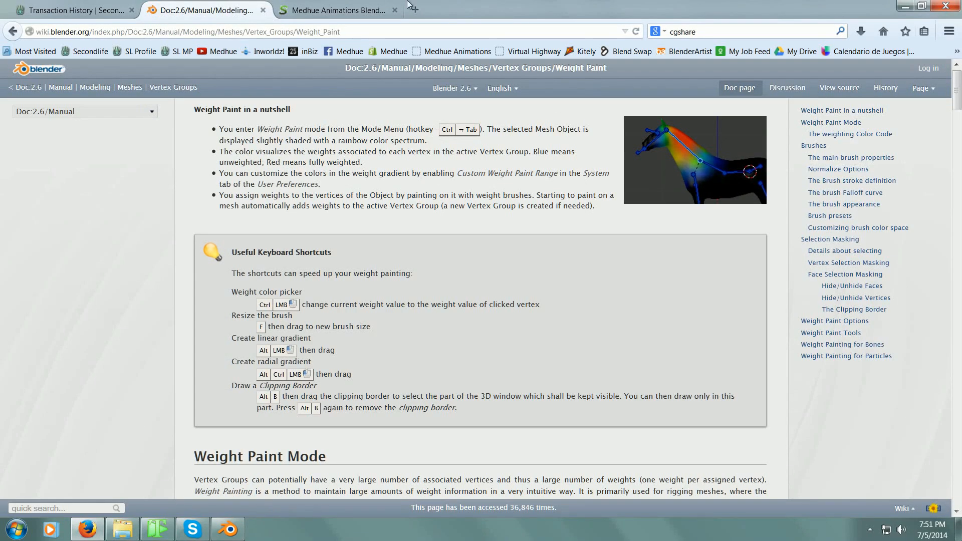
scroll(511, 291, "down", 7)
scroll(511, 291, "down", 8)
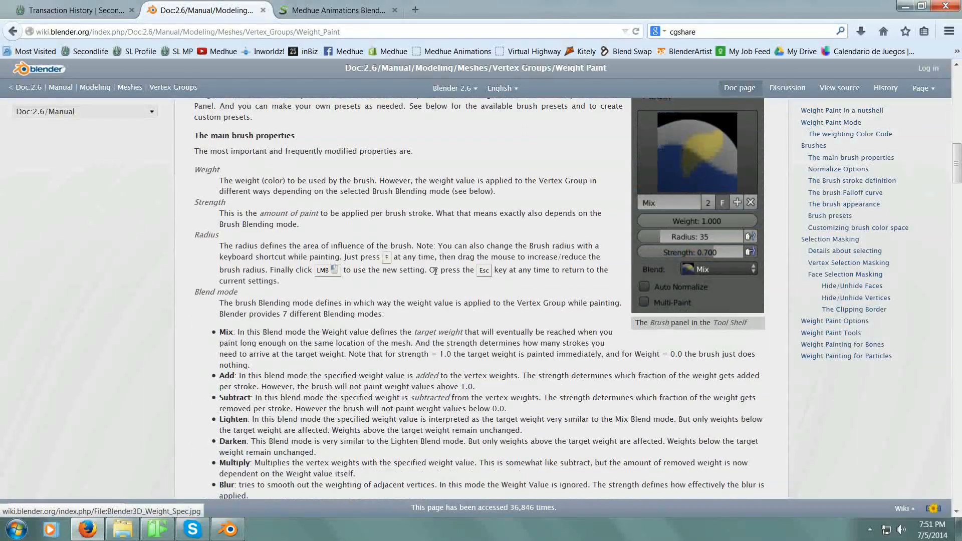
scroll(262, 376, "up", 7)
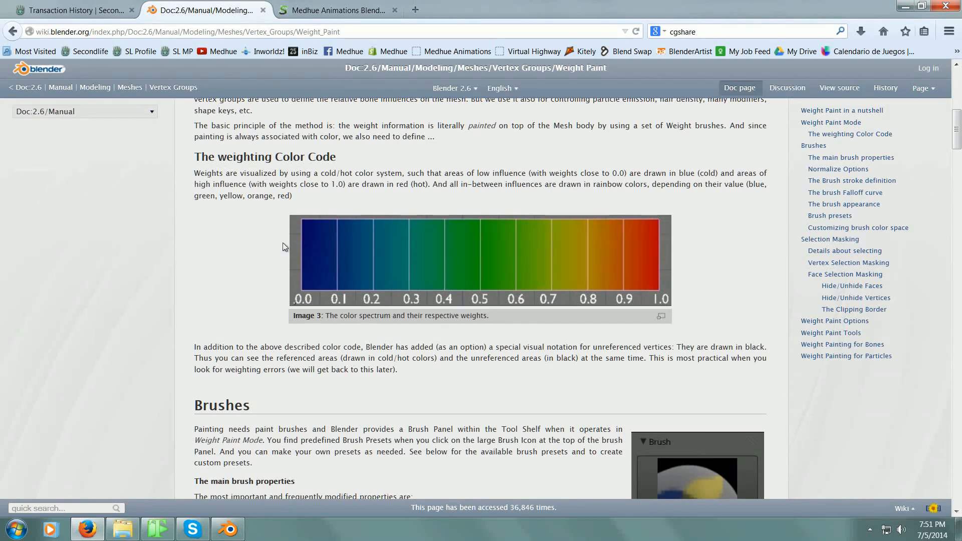
scroll(198, 308, "up", 3)
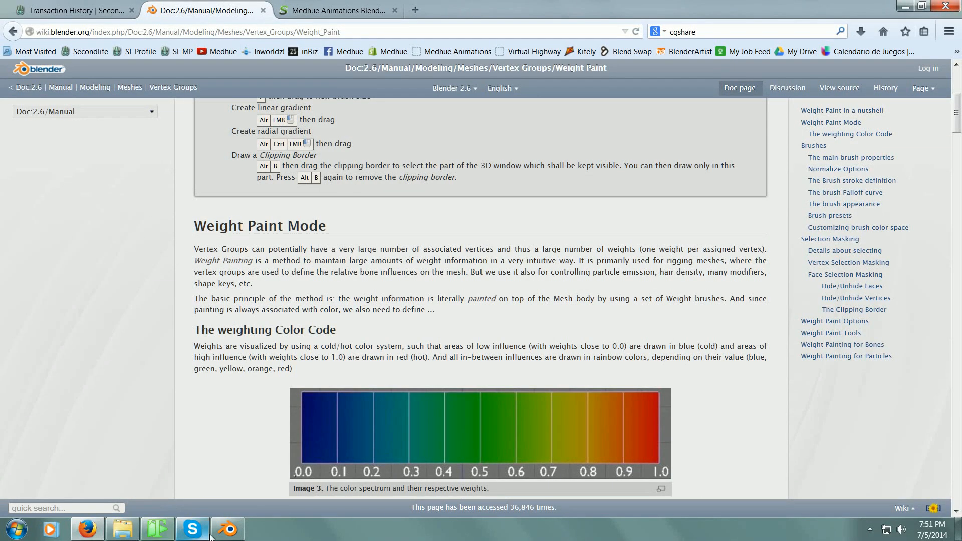
Return to Blender and apply the Skin bone preset to the wetsuit mesh to view it in Weight Paint mode.
left_click(228, 530)
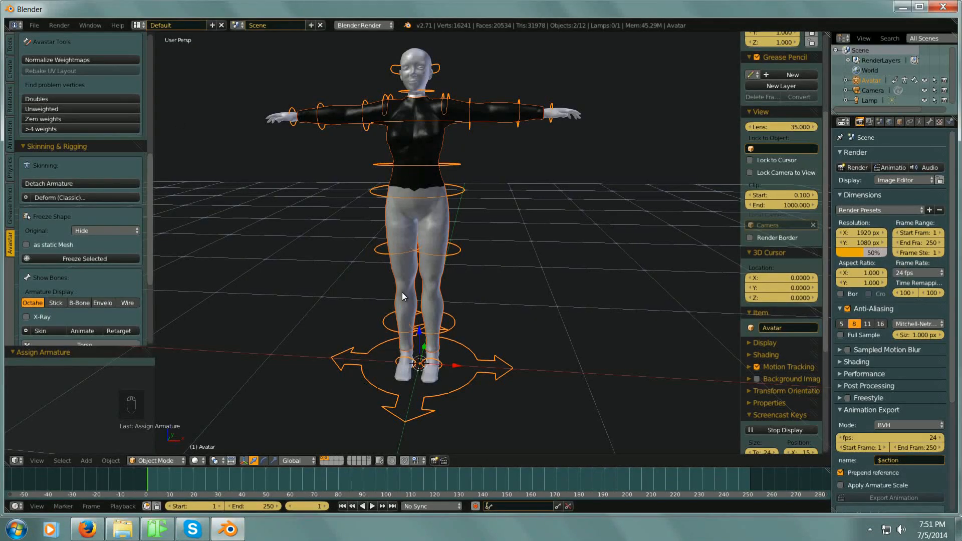
right_click(506, 120)
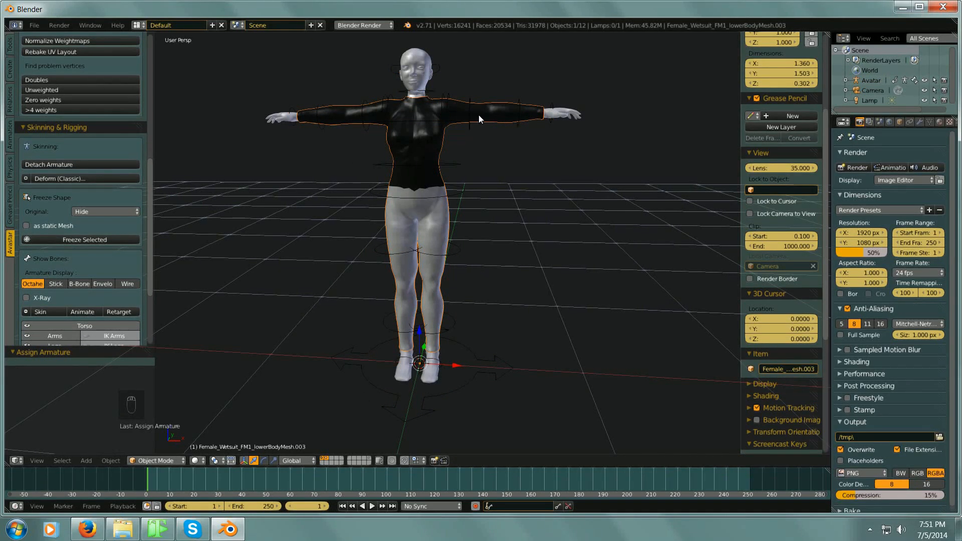
left_click(54, 310)
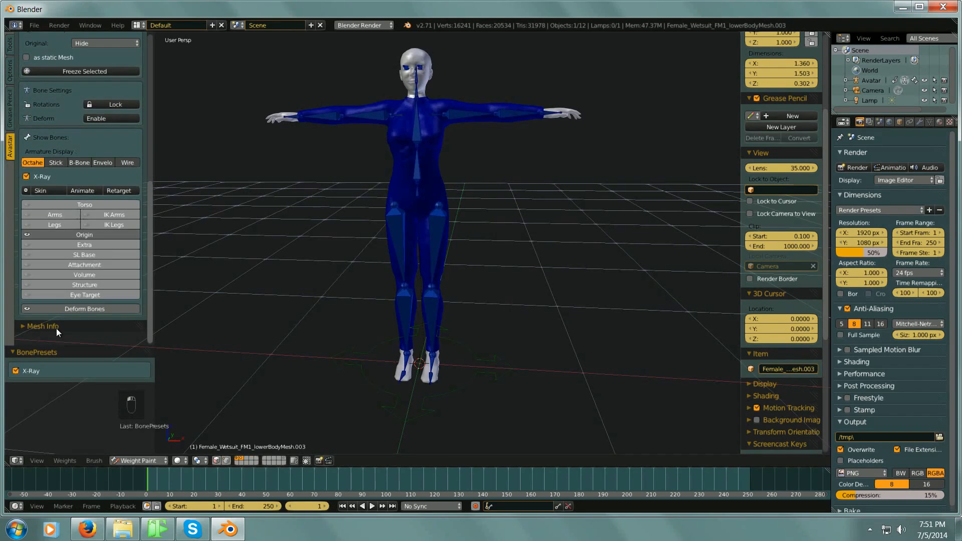
Show the mChest bone's weight map on the wetsuit and set the armature display to Stick.
middle_click_drag(317, 243, 304, 210)
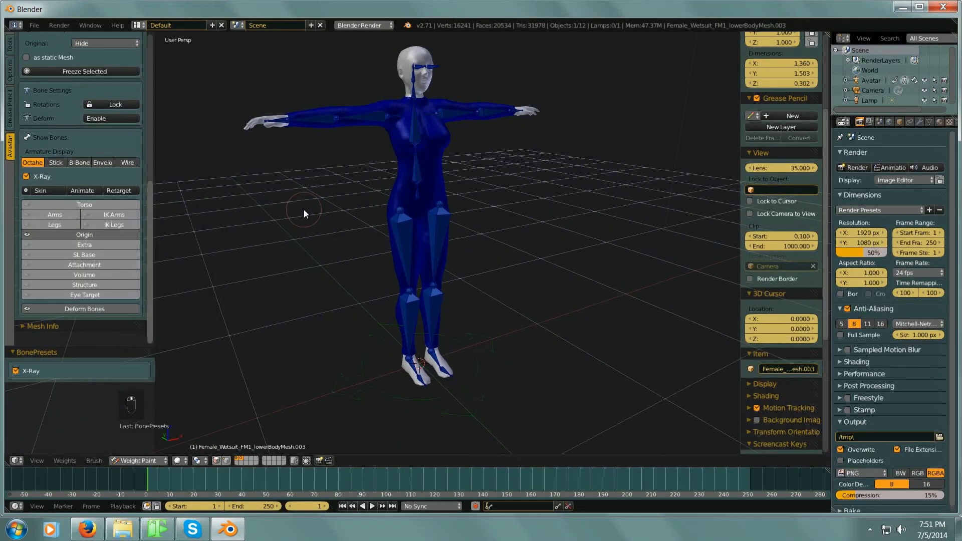
right_click(416, 123)
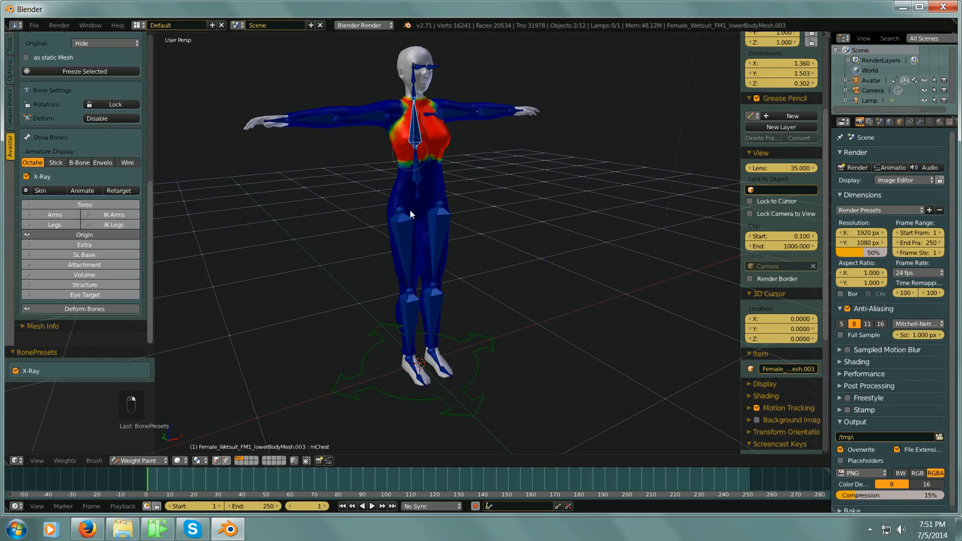
middle_click_drag(476, 207, 433, 191)
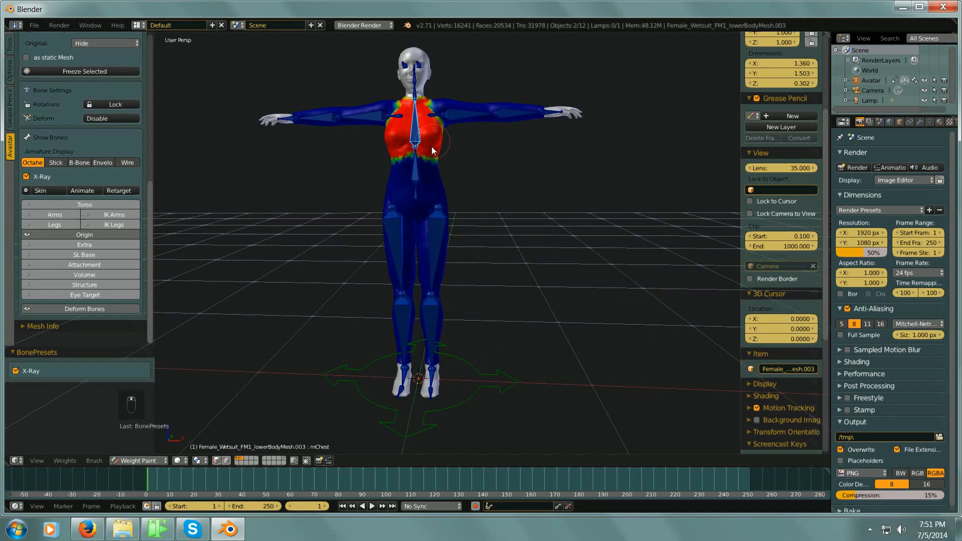
left_click(59, 162)
middle_click_drag(397, 159, 423, 138)
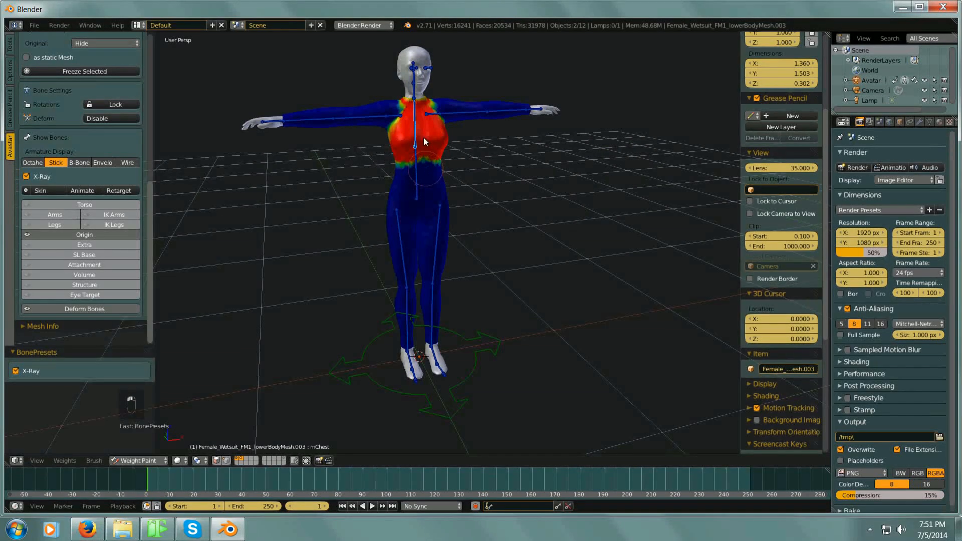
Show the mShoulderLeft bone's weight map on the wetsuit after viewing the chest weights up close.
scroll(424, 138, "up", 3)
middle_click_drag(521, 206, 482, 192)
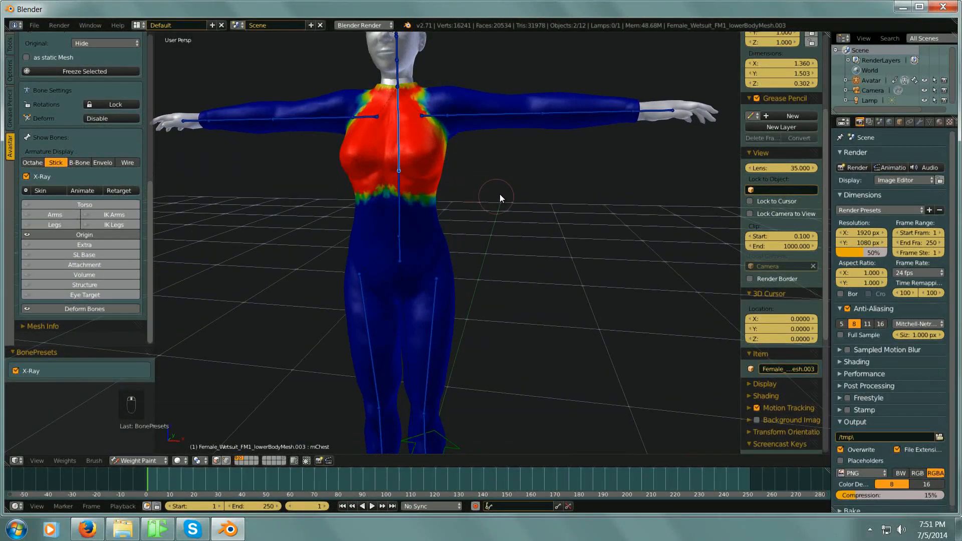
scroll(440, 114, "up", 2)
middle_click_drag(440, 113, 430, 148)
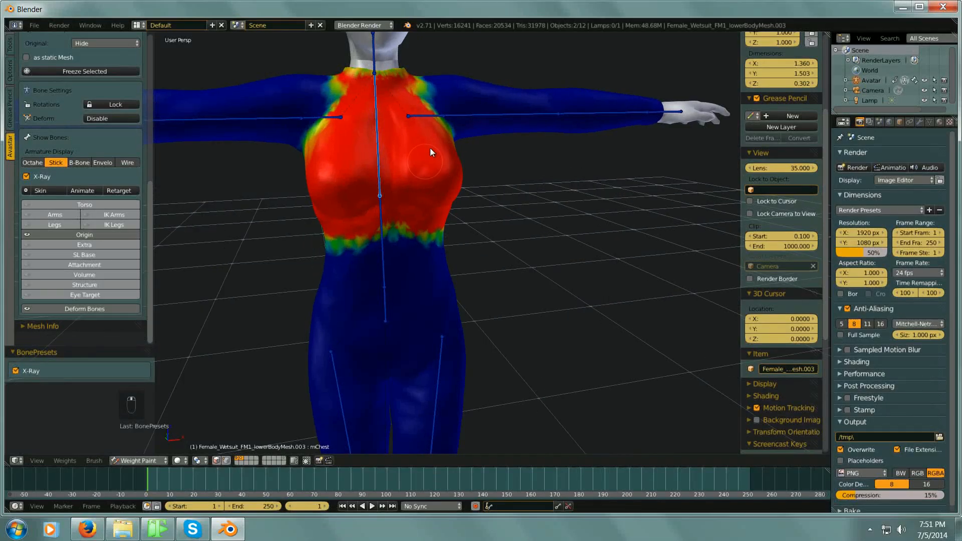
right_click(495, 115)
key("g")
key("z")
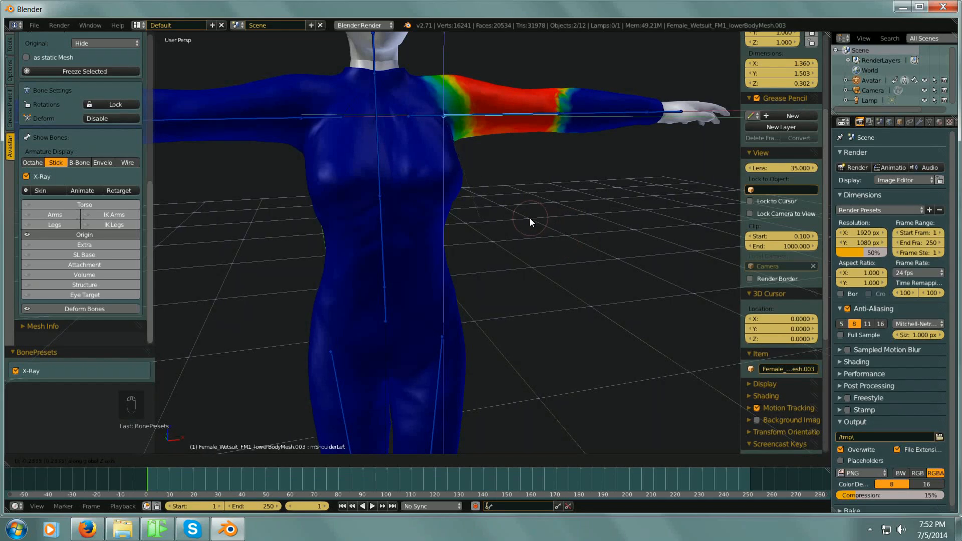
right_click(565, 272)
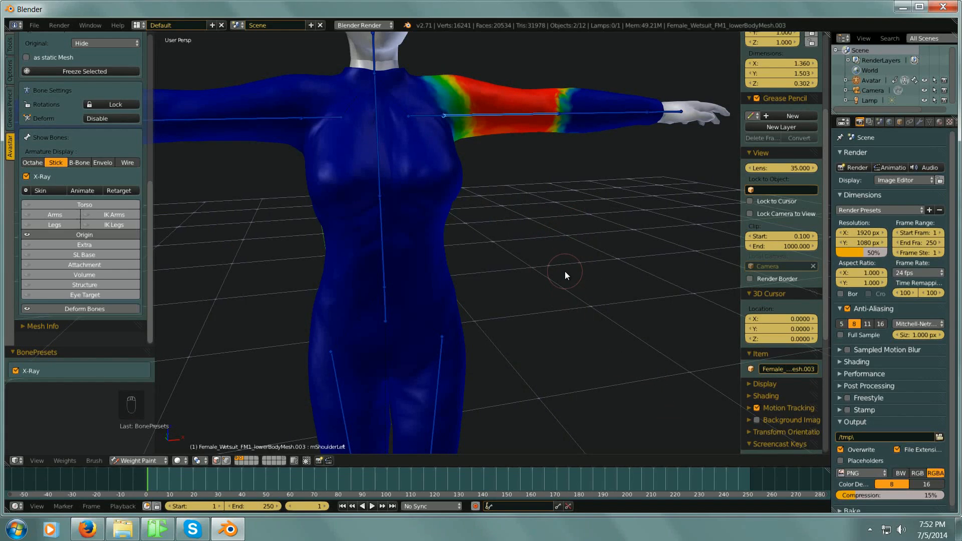
Rotate the mShoulderLeft bone by about 70.5° to lower the avatar's left arm toward the body.
middle_click_drag(554, 229, 539, 222)
scroll(541, 194, "down", 3)
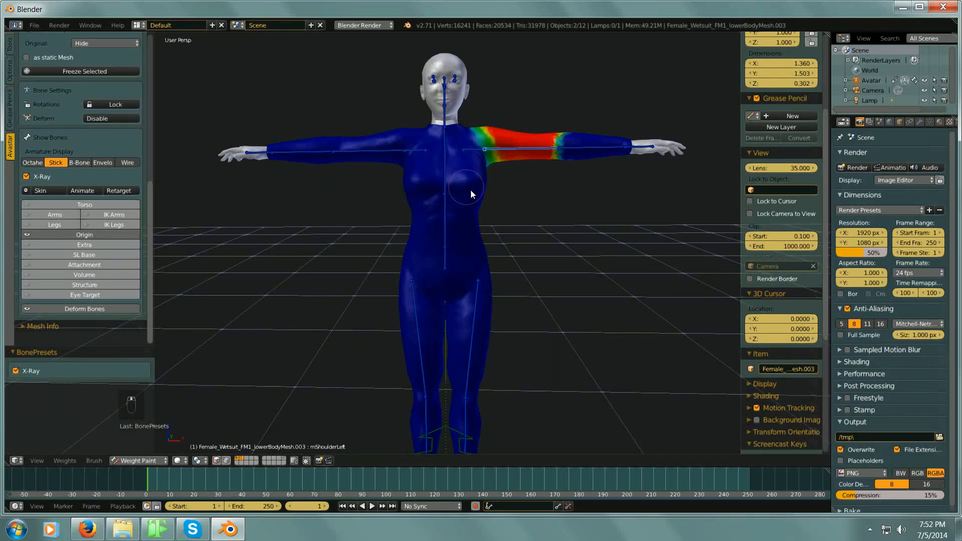
key("r")
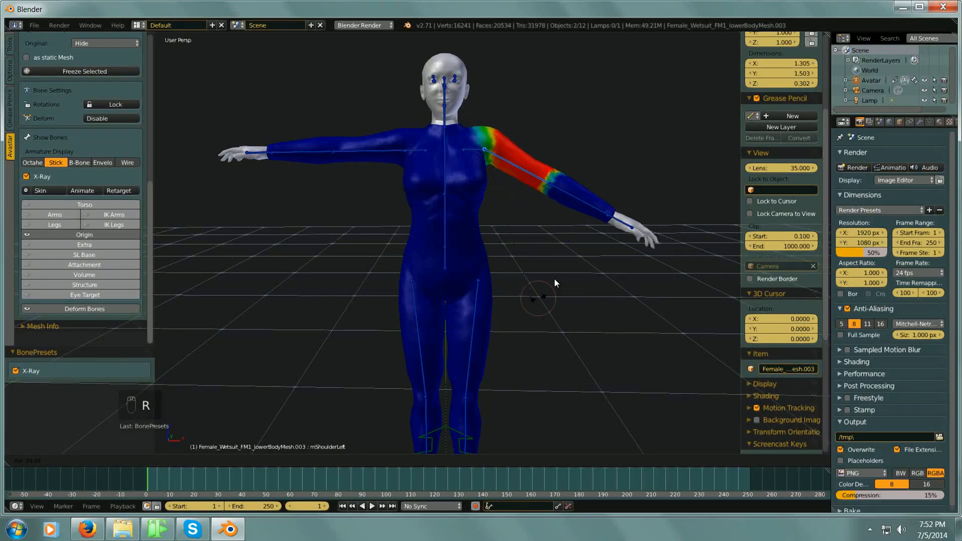
left_click(387, 365)
Examine how the wetsuit deforms around the lowered left shoulder, up close and from several angles.
middle_click_drag(409, 359, 527, 286)
scroll(481, 192, "up", 6)
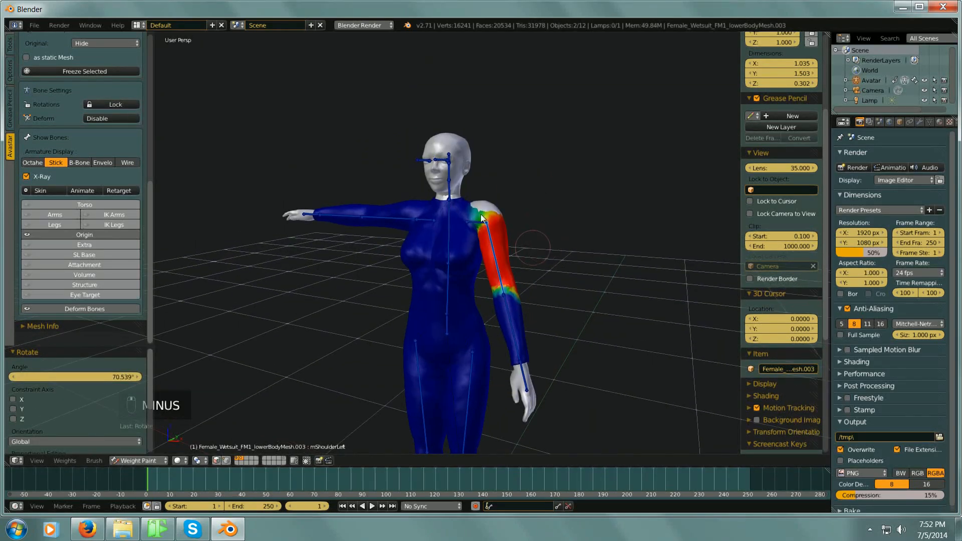
key("minus")
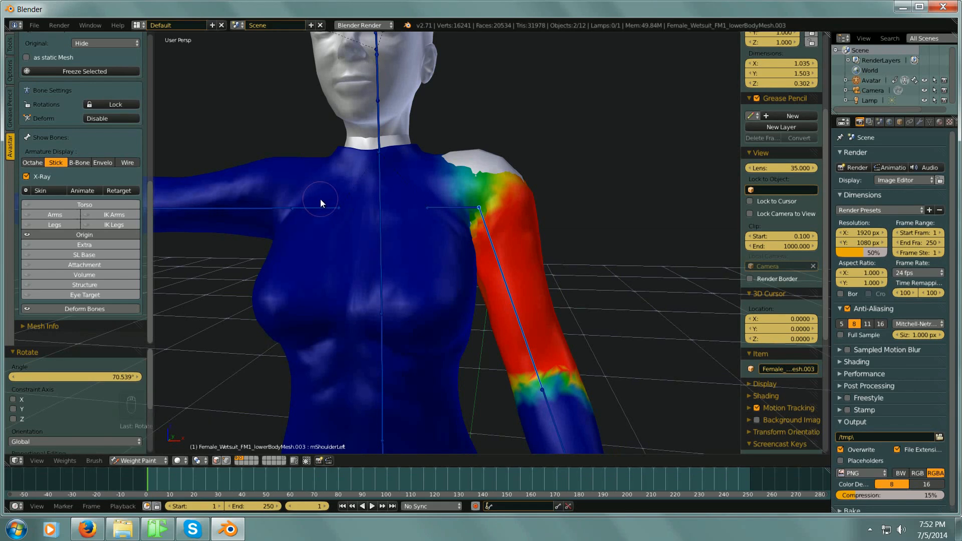
key("minus")
key("minus")
key("minus")
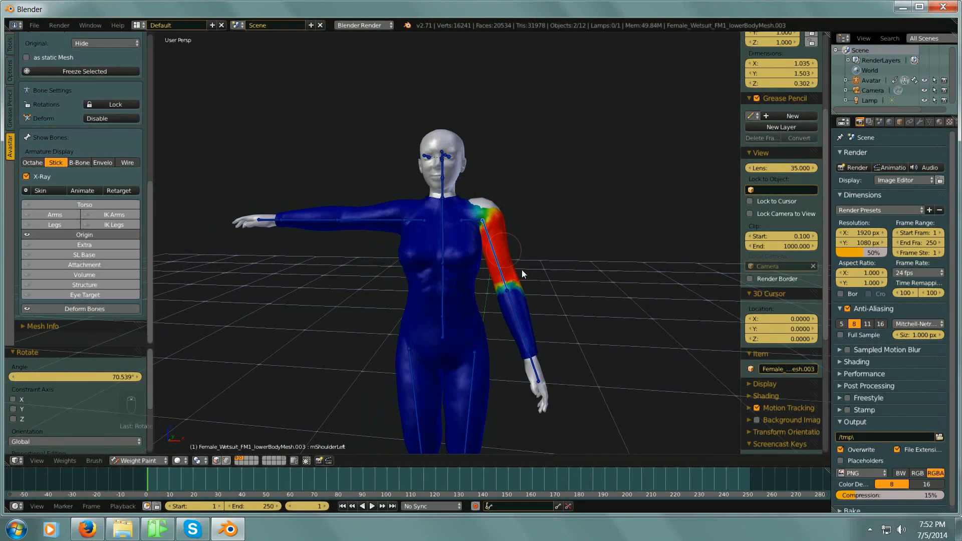
key("minus")
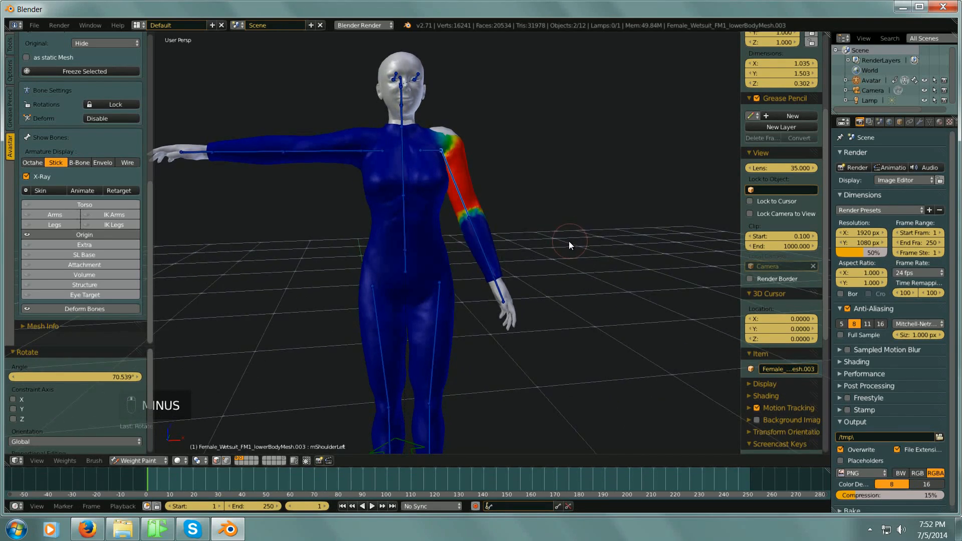
mouse_move(585, 203)
middle_mouse_down()
mouse_move(592, 213)
mouse_move(577, 214)
middle_mouse_up()
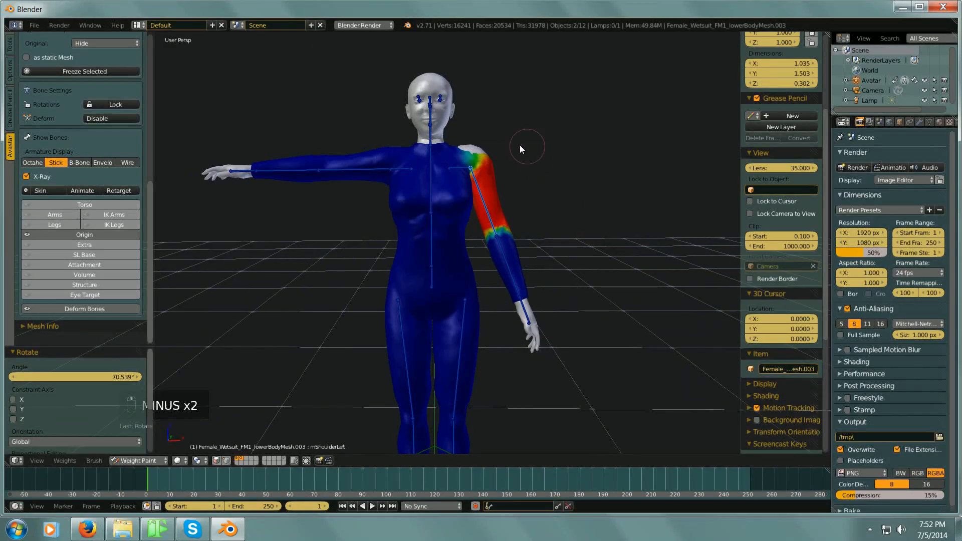
scroll(473, 128, "up", 3)
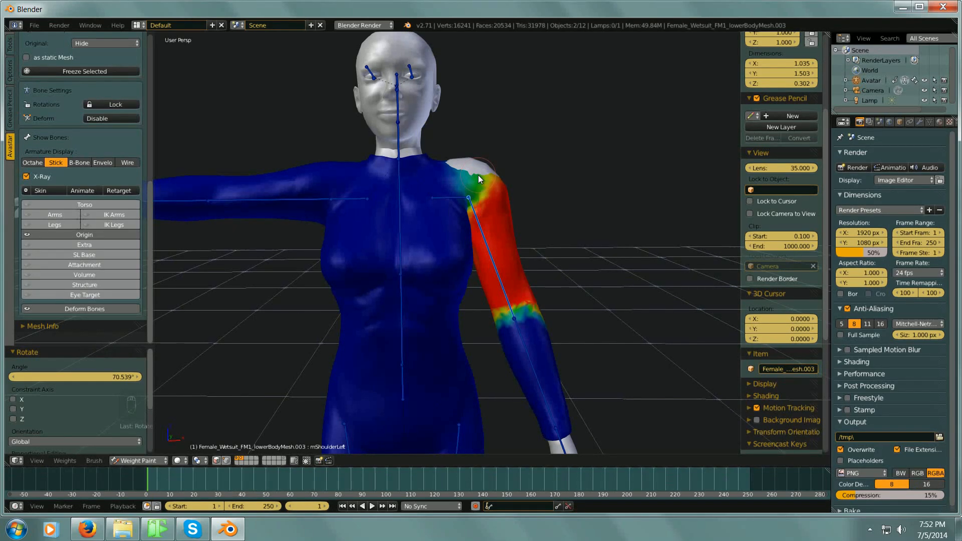
middle_click_drag(614, 334, 466, 329)
key("minus")
middle_click_drag(529, 306, 479, 134, "shift")
middle_click_drag(493, 282, 580, 267)
key("minus")
key("minus")
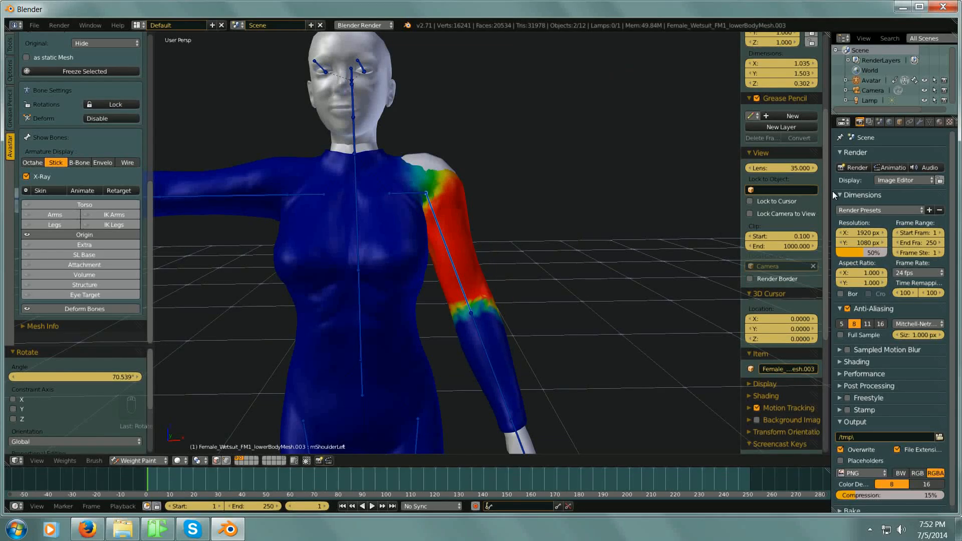
Show the wetsuit's modifiers in a widened properties area and enable Preserve Volume on its Avatar armature modifier.
left_click(920, 122)
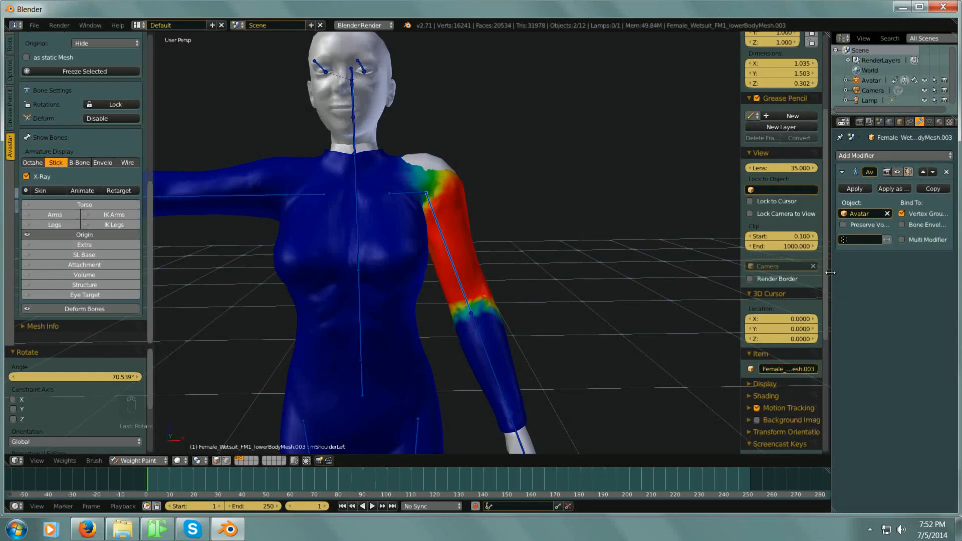
left_click_drag(831, 273, 780, 270)
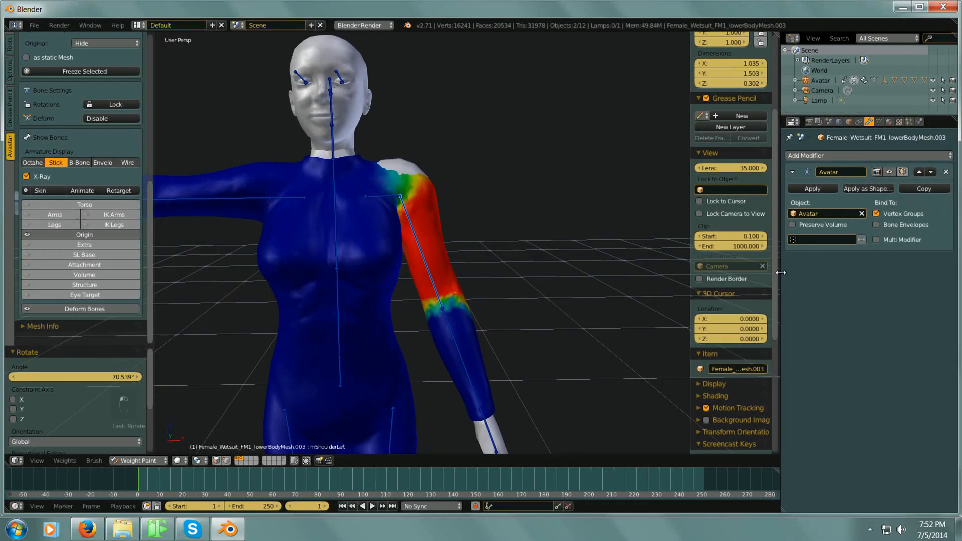
left_click(793, 225)
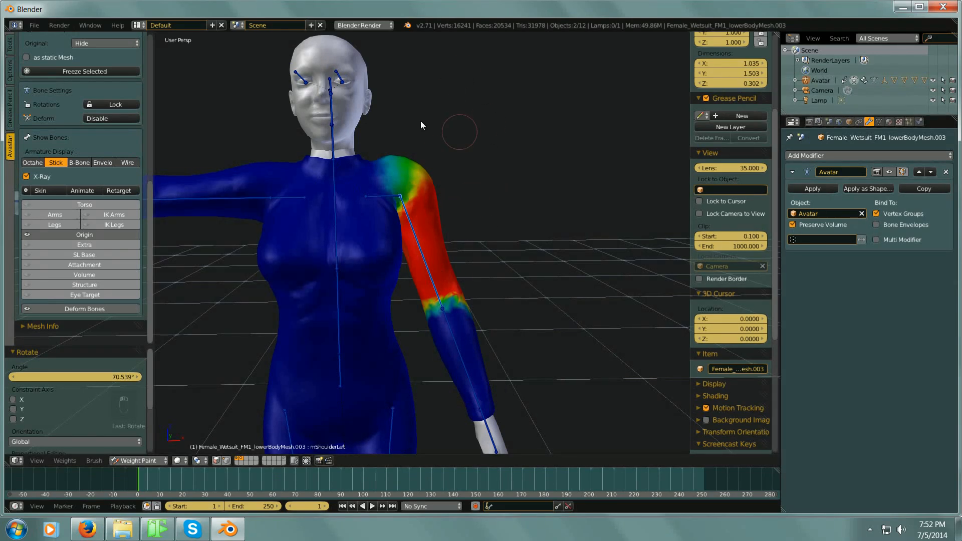
Examine the left shoulder's deformation with Preserve Volume enabled, from the back, the front and the whole-body view.
middle_click_drag(559, 282, 368, 260)
scroll(380, 213, "up", 5)
scroll(379, 212, "up", 2)
middle_click_drag(396, 219, 371, 218)
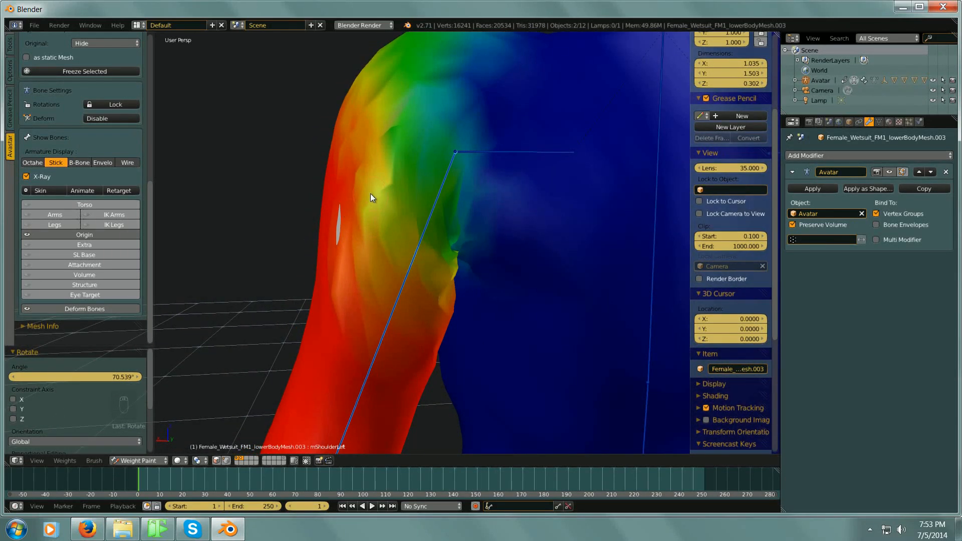
scroll(376, 203, "down", 4)
middle_click_drag(387, 226, 580, 168)
key("minus")
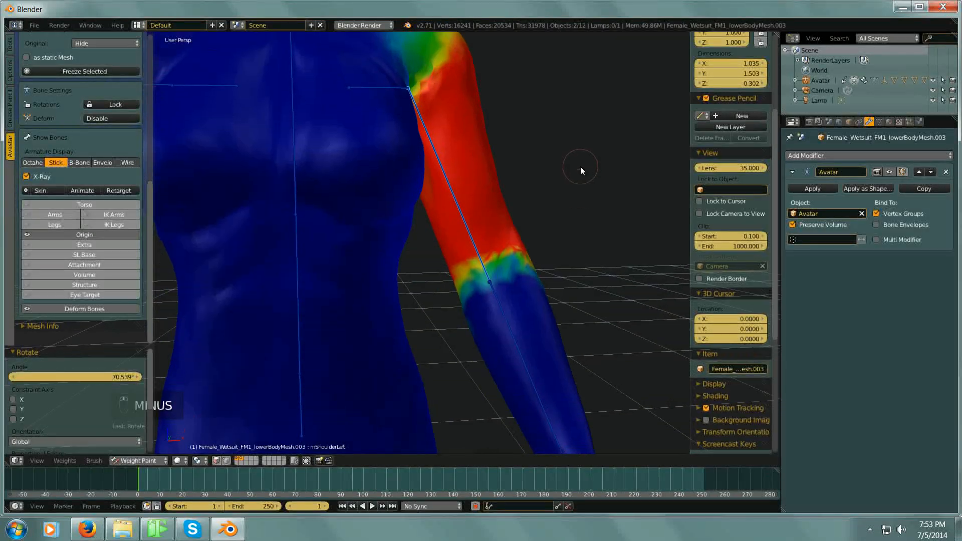
middle_click_drag(574, 211, 526, 210)
scroll(529, 209, "down", 4)
key("minus")
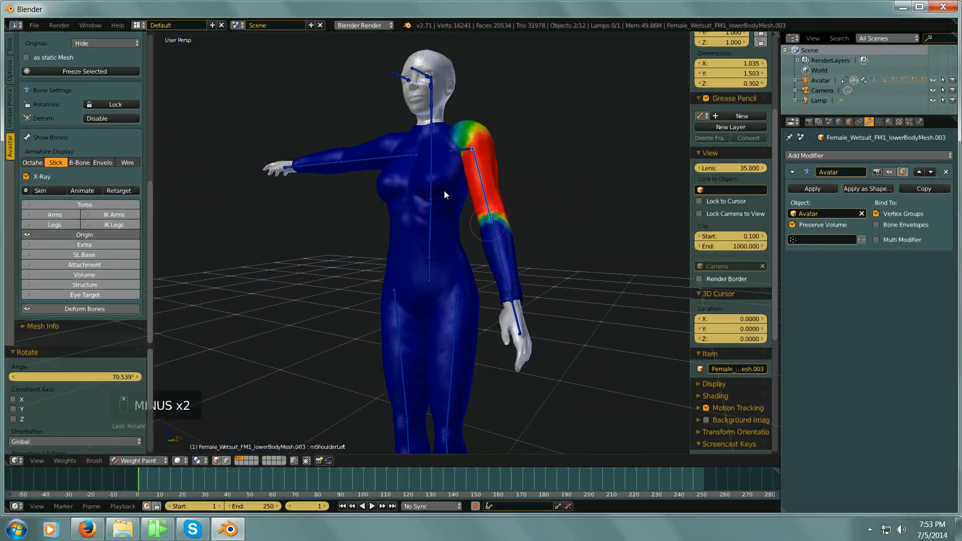
middle_click_drag(496, 292, 504, 232, "shift")
key("minus")
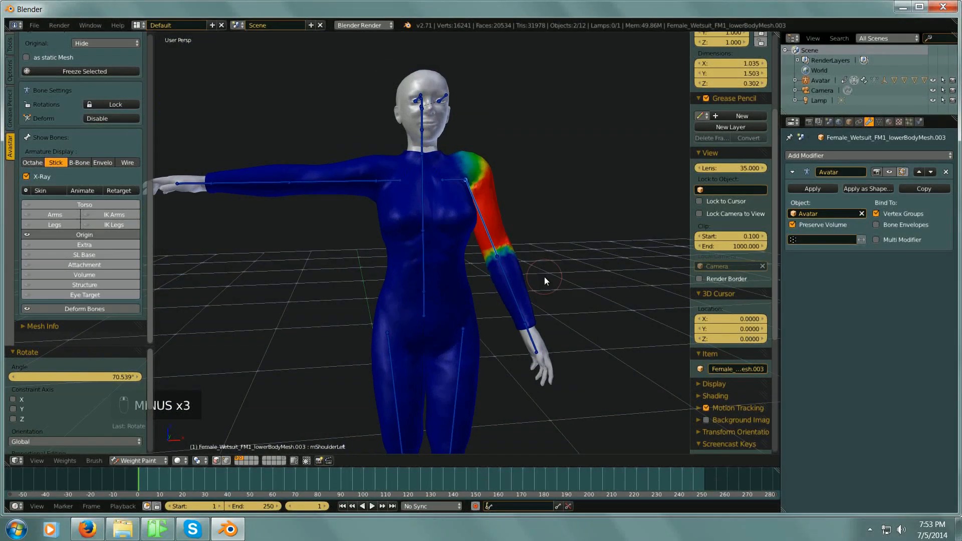
middle_click_drag(541, 273, 513, 258)
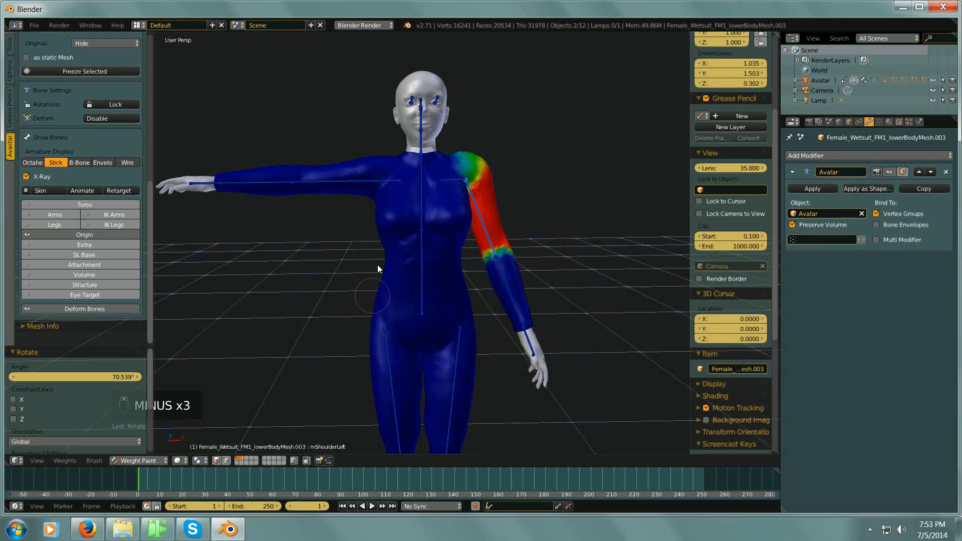
Clear the mShoulderLeft bone's pose rotation, returning the left arm to its rest position.
right_click(424, 187)
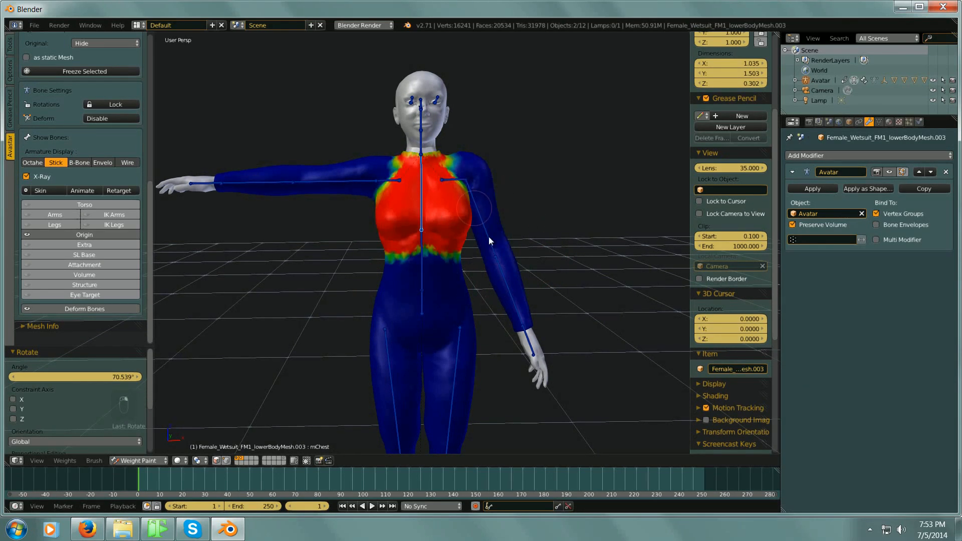
right_click(478, 216)
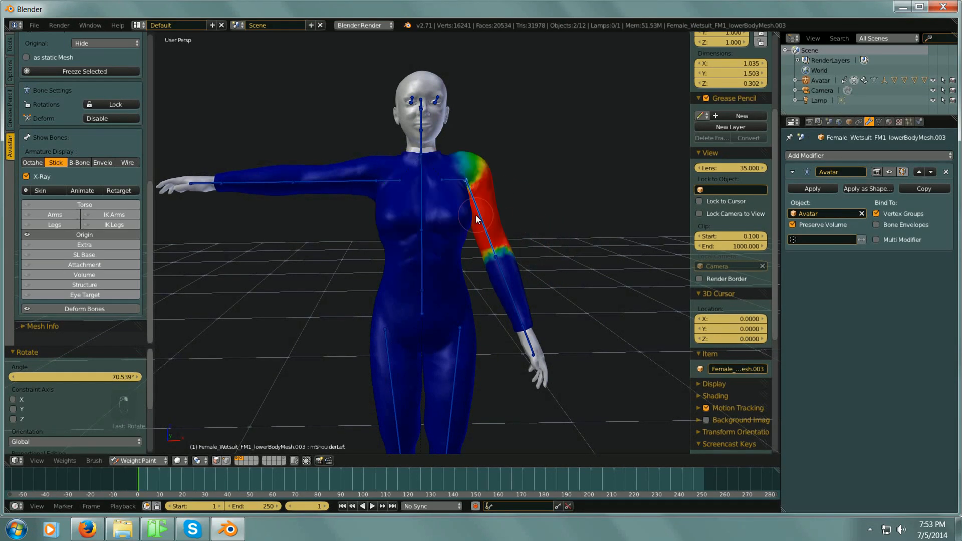
key("alt+r")
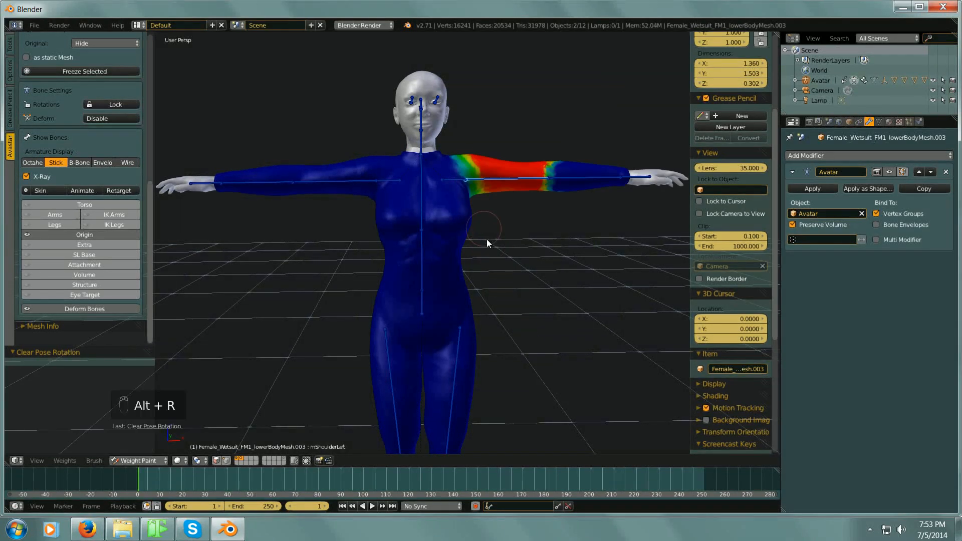
Rotate the mChest bone by about -23.06° in the right orthographic view to bend the upper body forward.
right_click(423, 192)
middle_click_drag(474, 244, 395, 237)
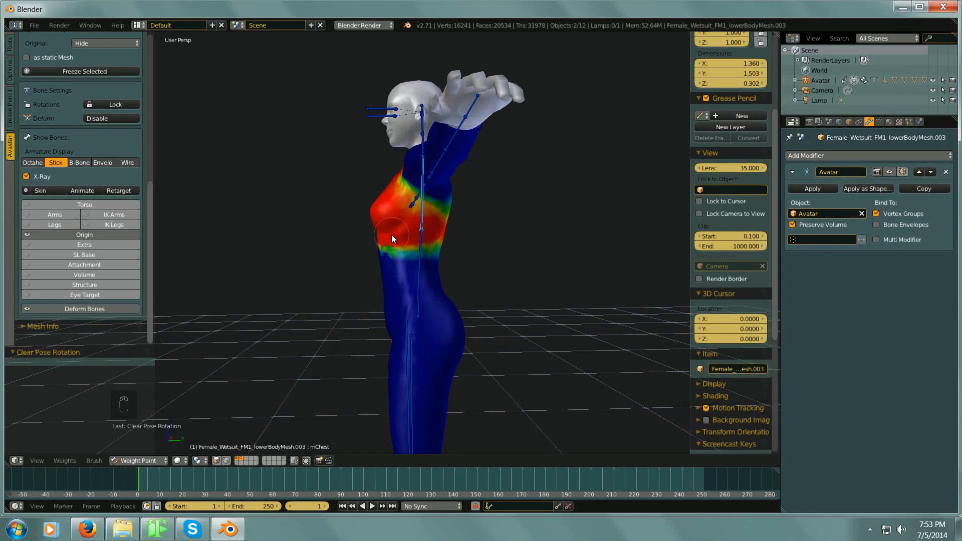
key("KP_3")
key("KP_5")
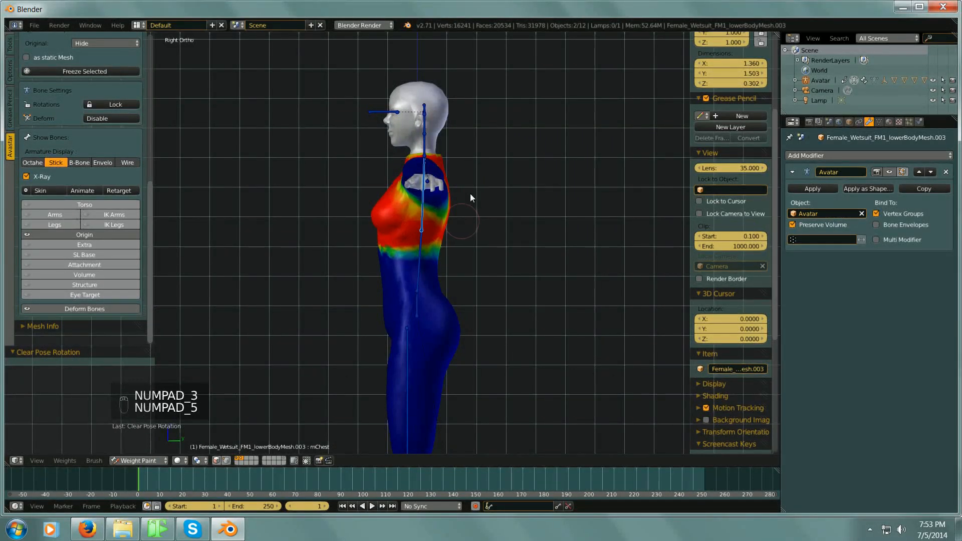
key("r")
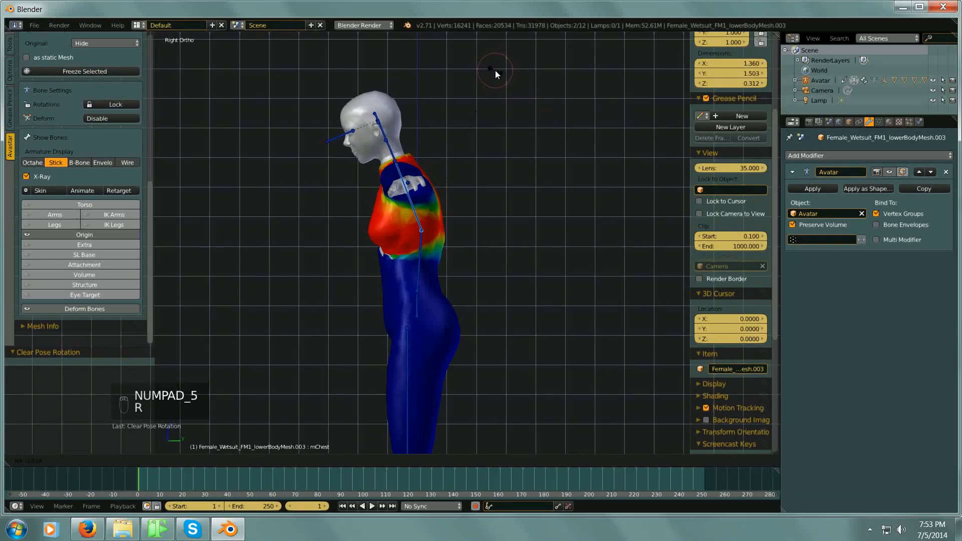
left_click(496, 71)
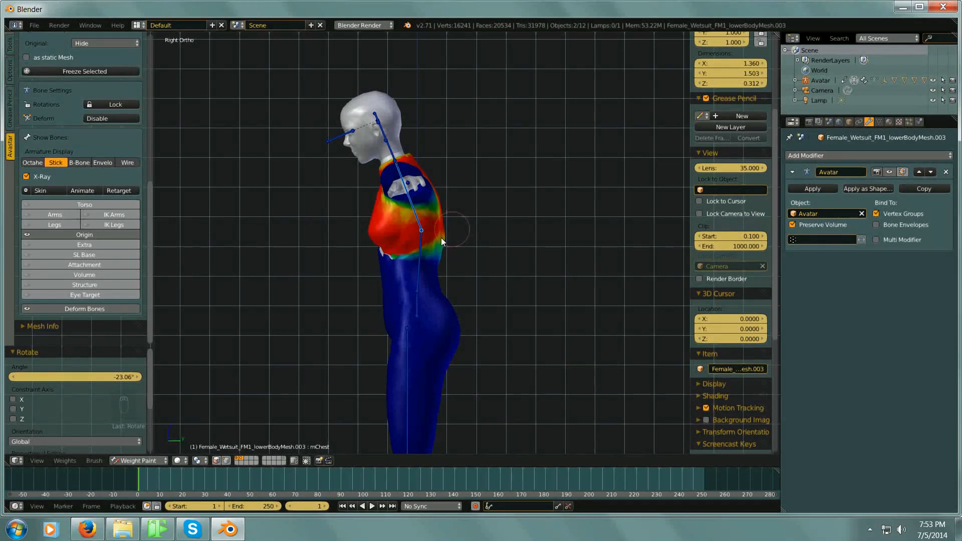
Examine the wetsuit's mesh and weight transition beneath the chest on the forward-bent avatar from several sides.
middle_click_drag(435, 267, 549, 274)
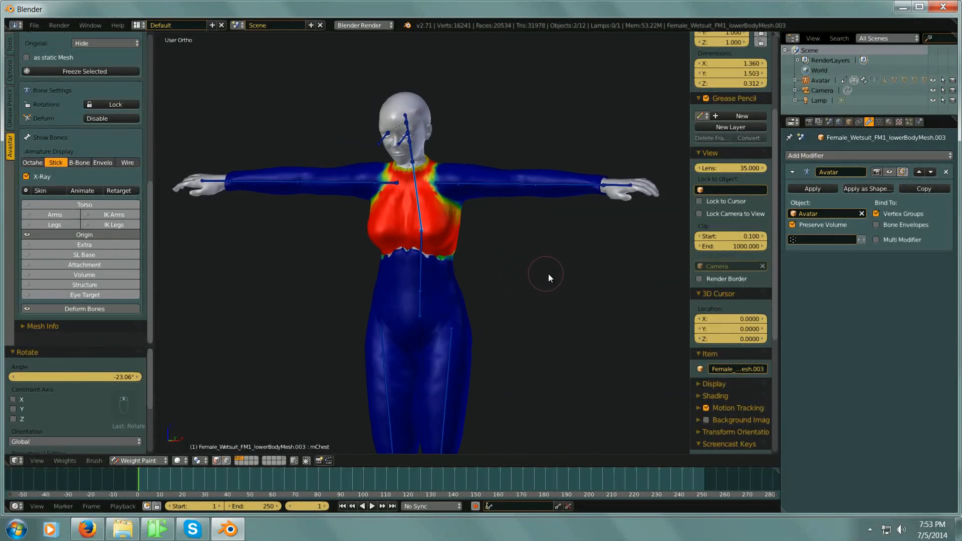
scroll(414, 233, "up", 5)
middle_click_drag(414, 238, 577, 266)
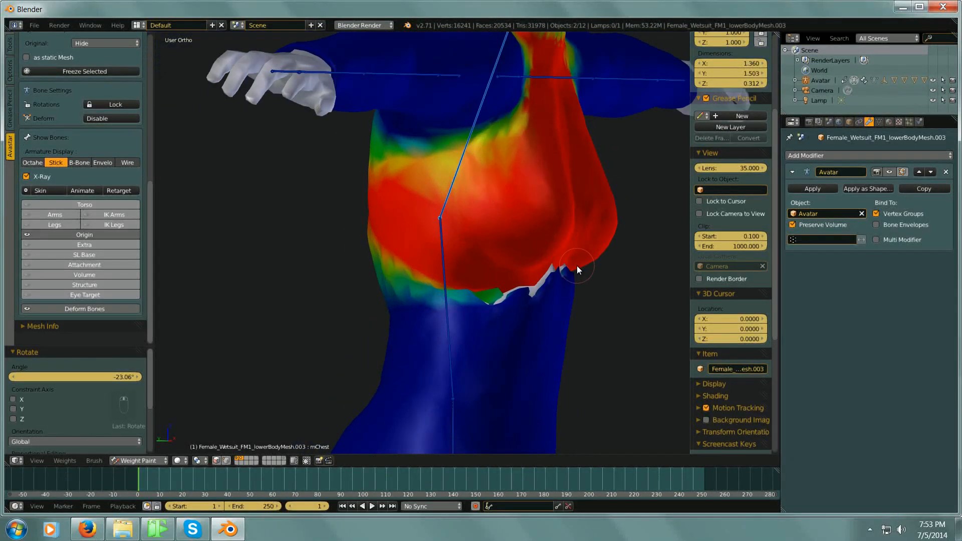
scroll(580, 278, "up", 4)
middle_click_drag(577, 300, 605, 297)
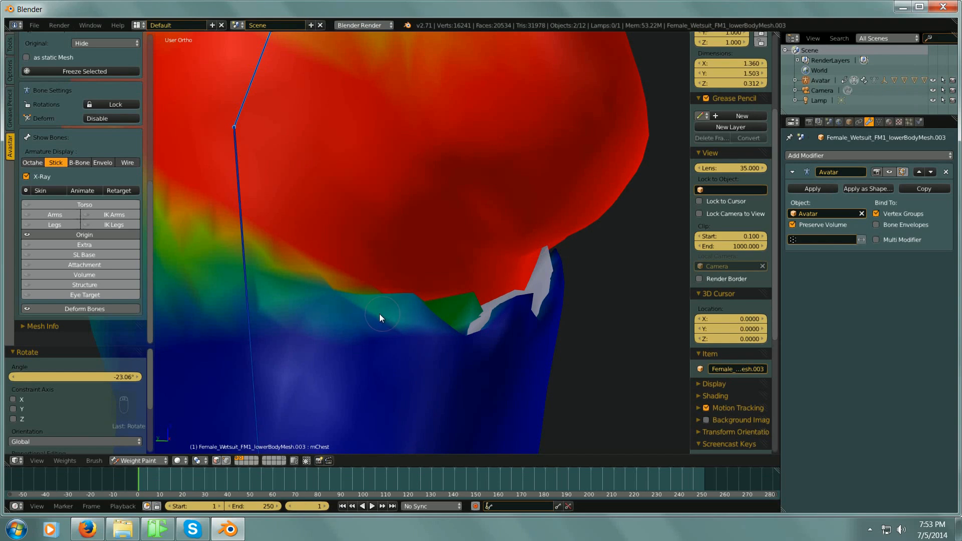
left_click_drag(497, 315, 474, 316)
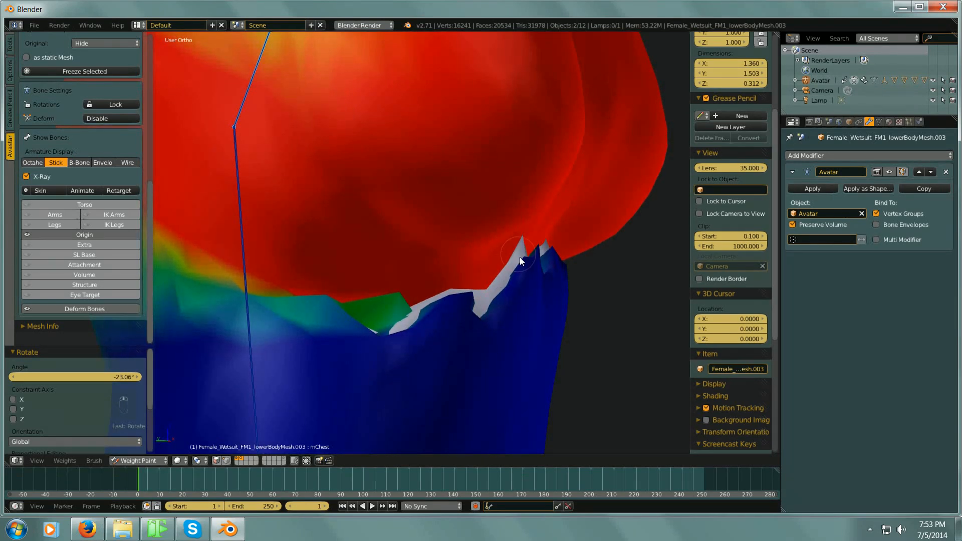
middle_click_drag(568, 263, 455, 294)
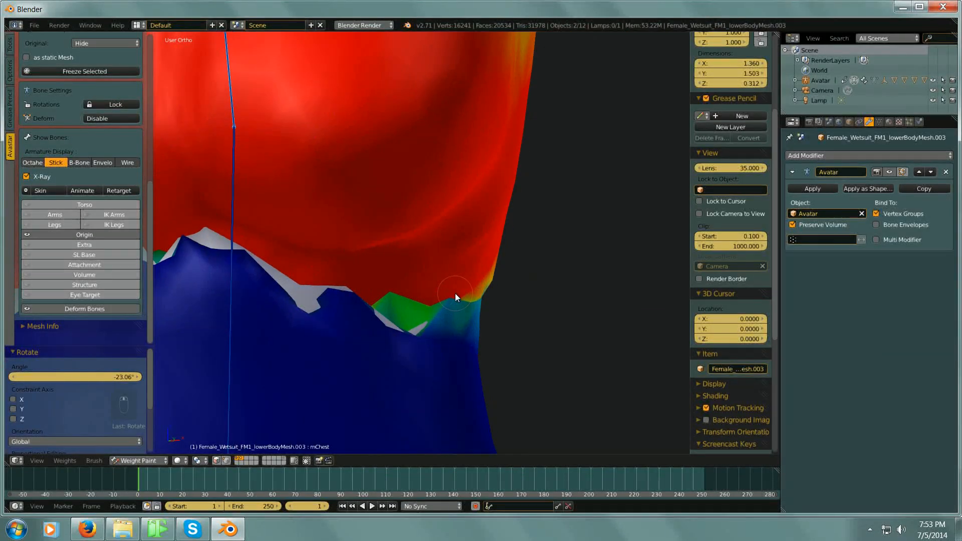
middle_click_drag(347, 263, 537, 268)
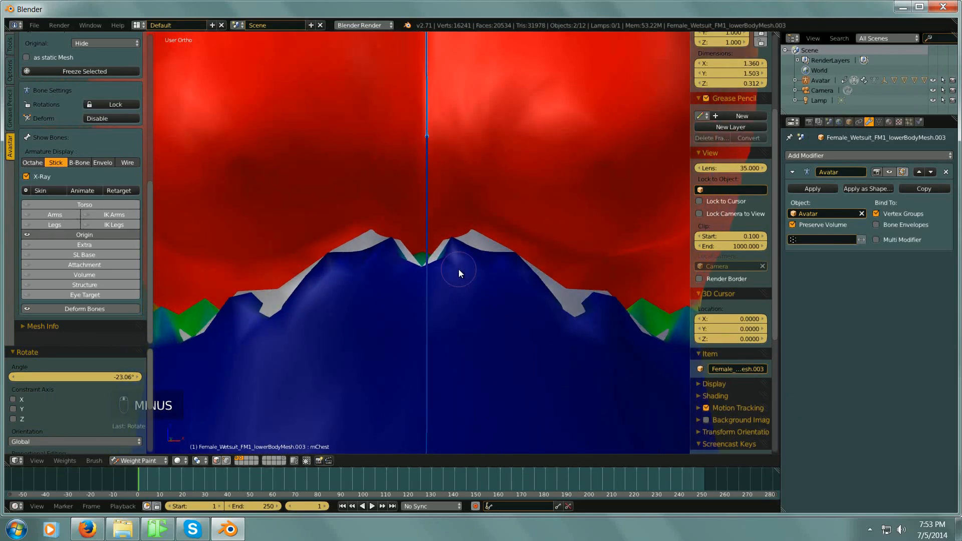
key("minus")
middle_click_drag(473, 237, 467, 300)
key("minus")
key("minus")
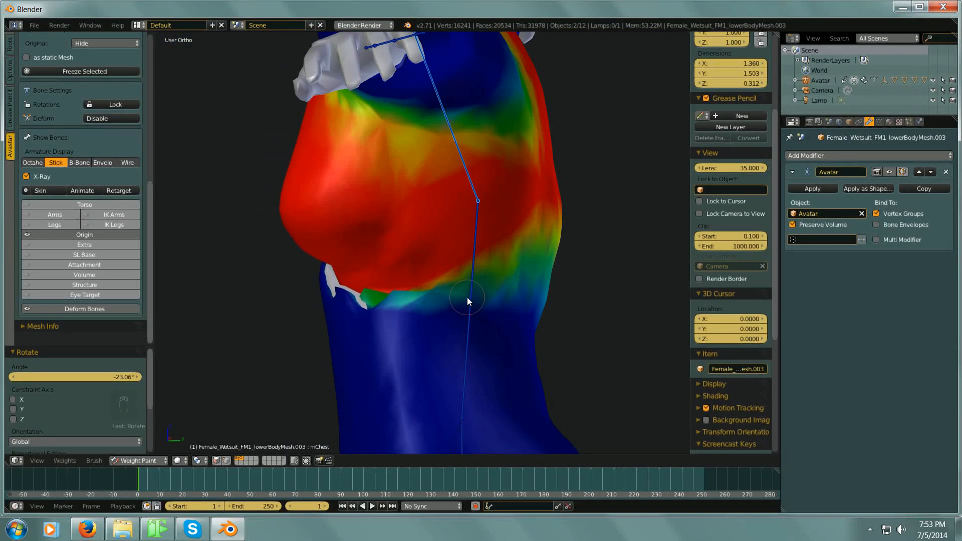
Clear the mChest bone's pose rotation to return the forward-bent upper body to its rest position.
middle_click_drag(411, 278, 472, 334)
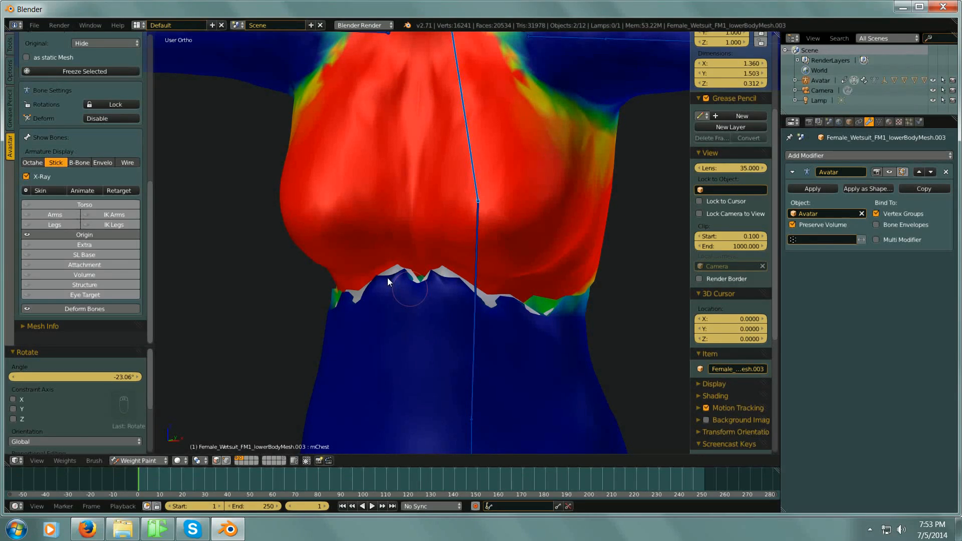
mouse_move(419, 328)
middle_mouse_down()
mouse_move(445, 364)
mouse_move(472, 368)
middle_mouse_up()
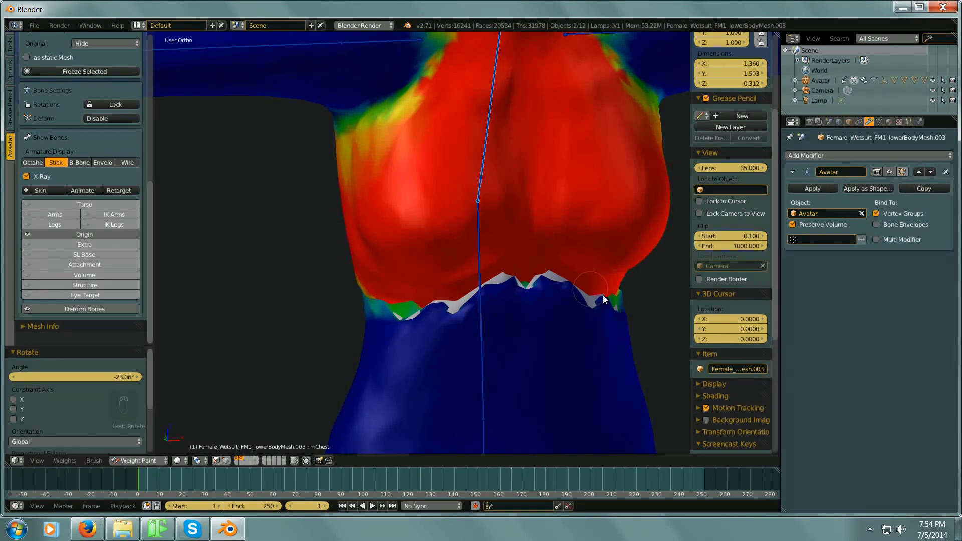
middle_click_drag(622, 302, 532, 344)
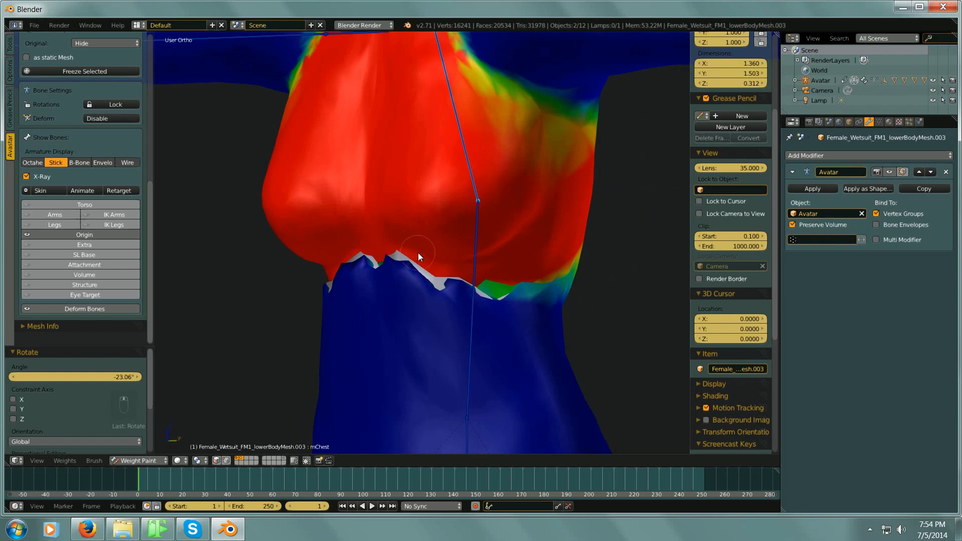
middle_click_drag(424, 313, 471, 321)
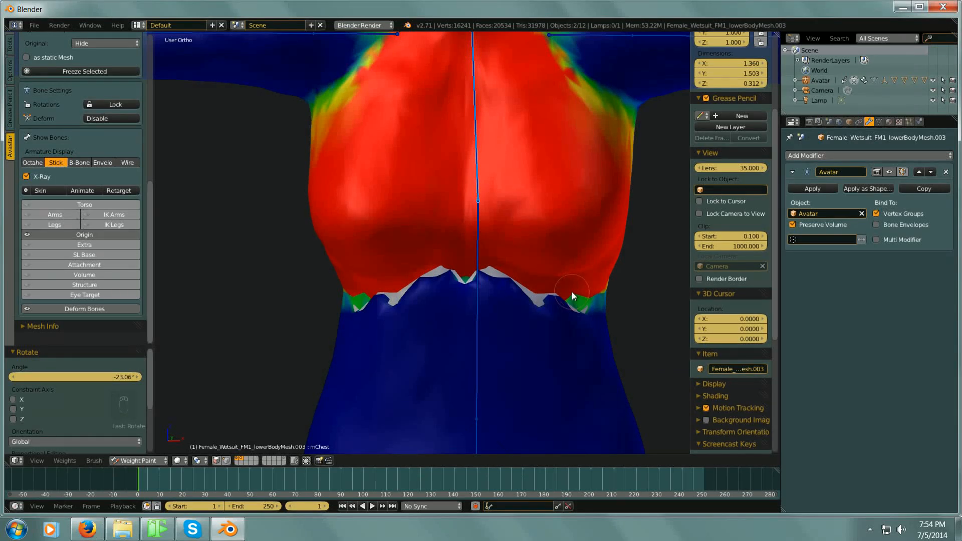
key("alt+r")
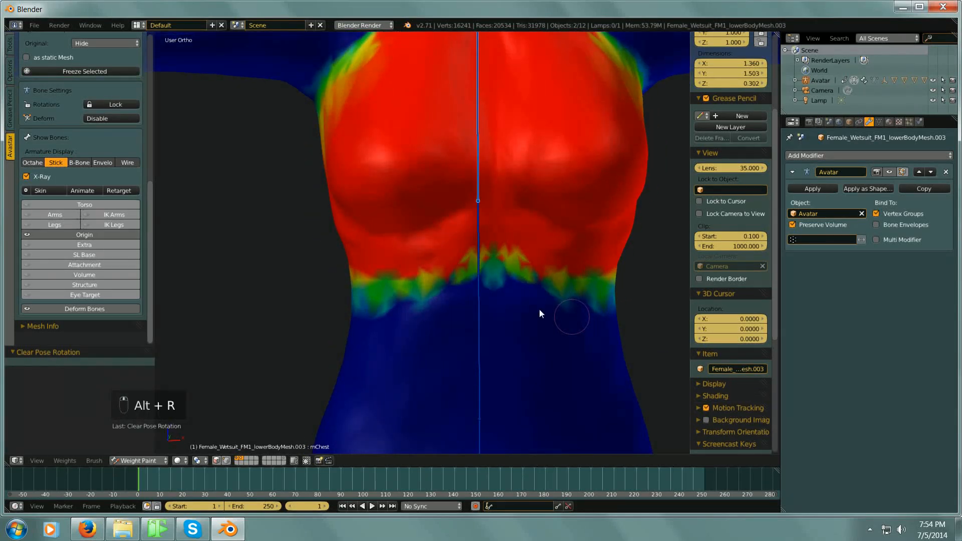
Turn on the Wire display for the wetsuit mesh and inspect its topology along the weight transition beneath the chest.
left_click_drag(153, 216, 144, 44)
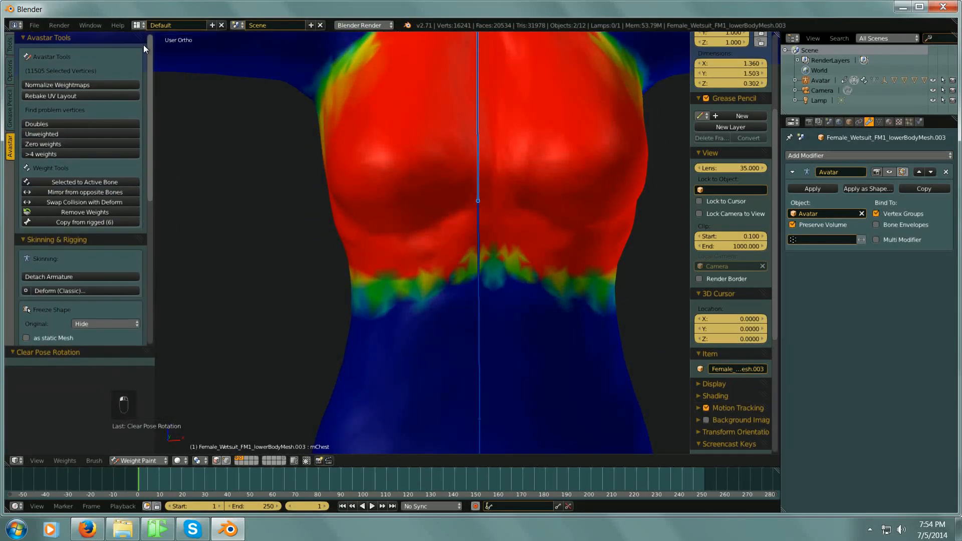
left_click(10, 45)
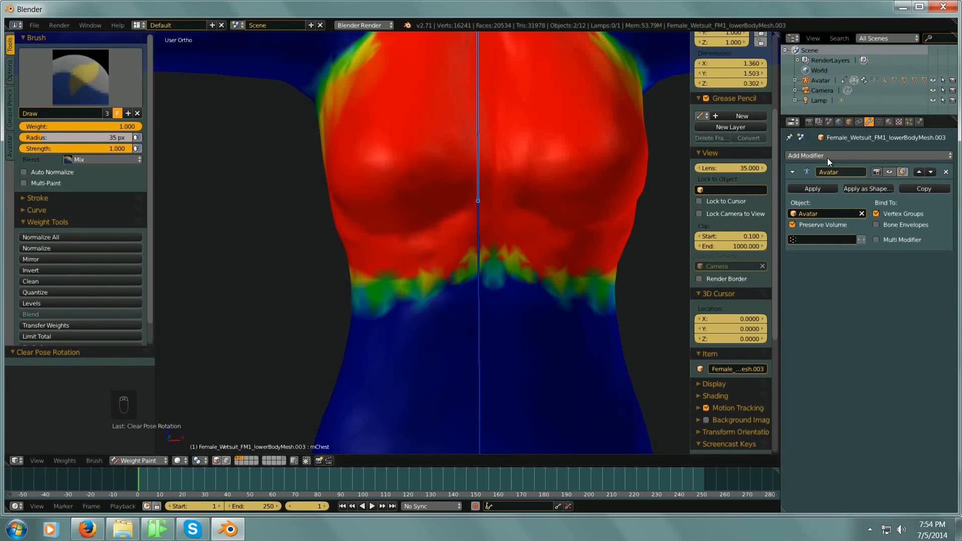
left_click(849, 122)
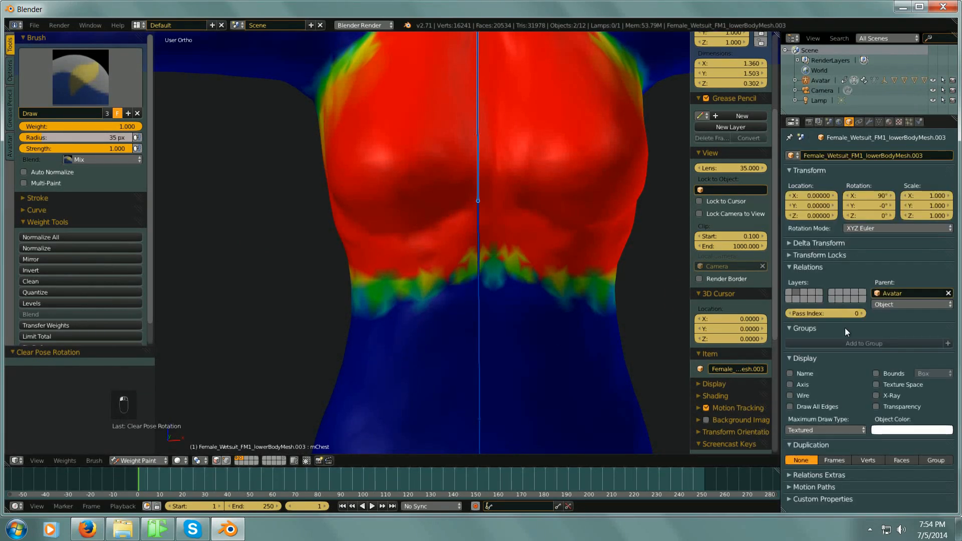
left_click(790, 396)
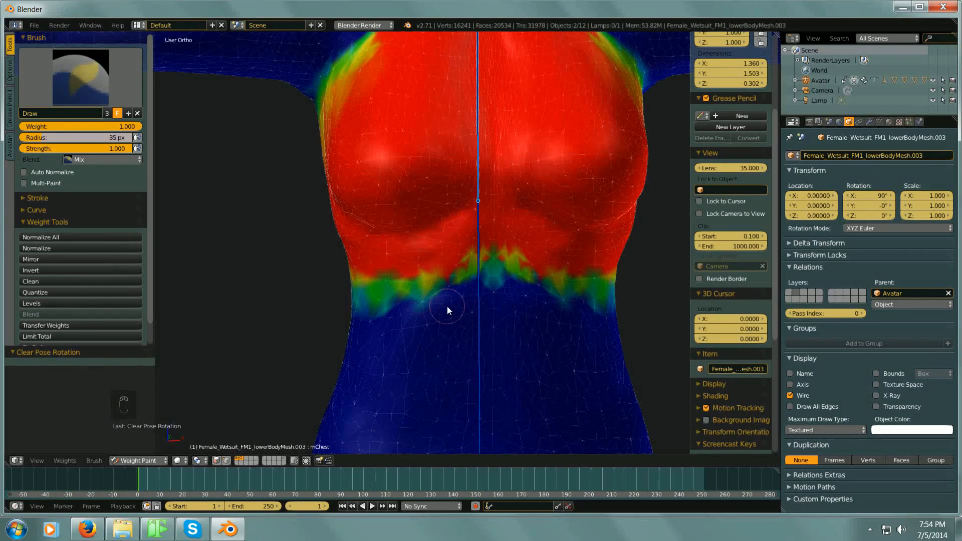
scroll(464, 328, "up", 5)
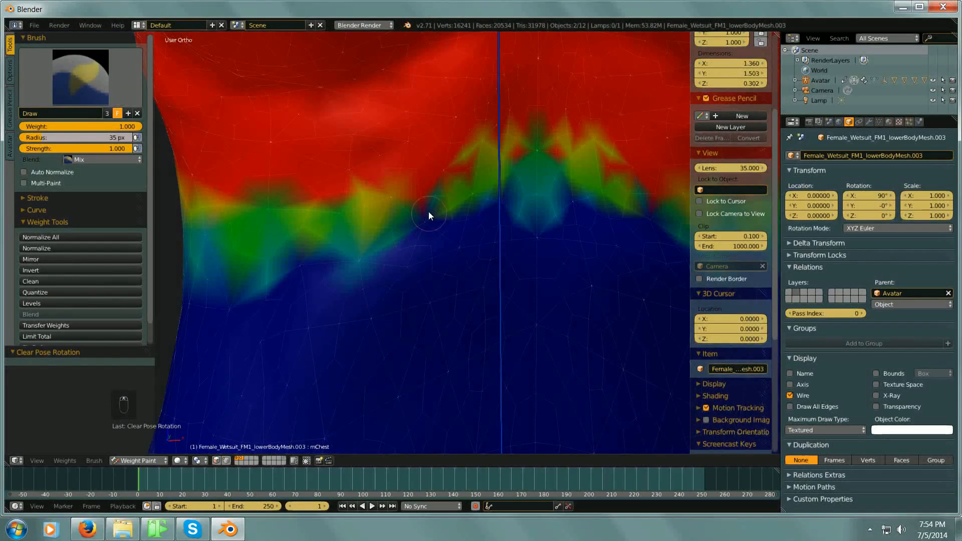
scroll(429, 216, "up", 5)
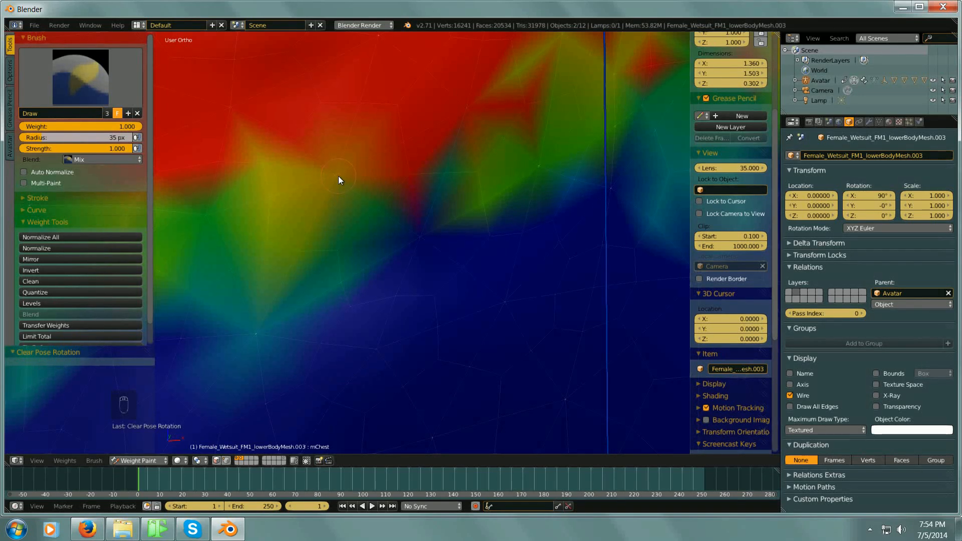
key("minus")
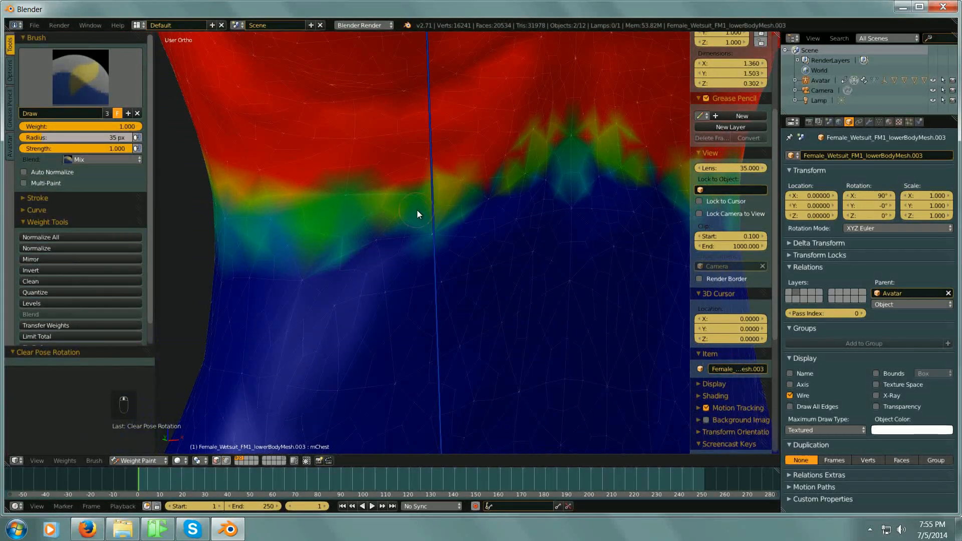
key("minus")
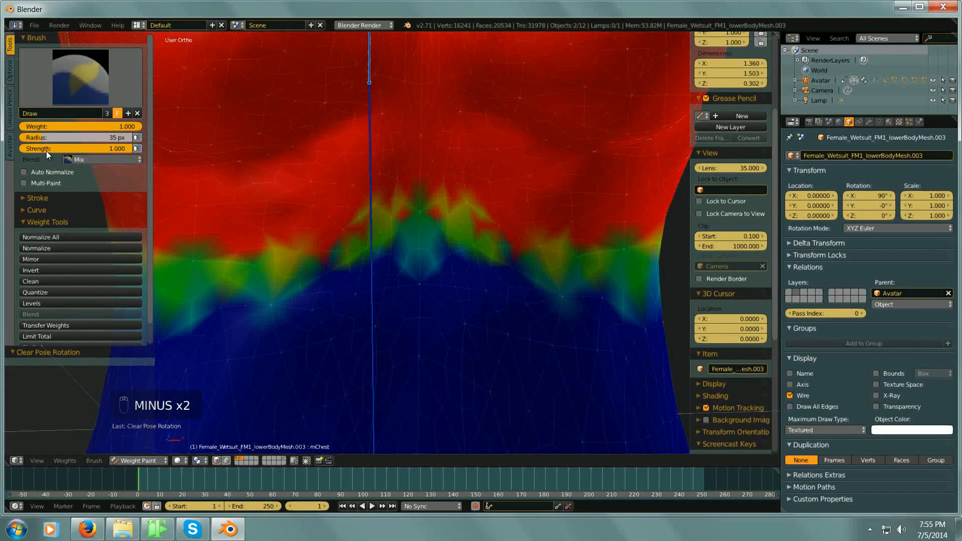
Set the weight paint brush to Blur blending with a strength of 0.417 and a radius of 66 px.
left_click(102, 160)
left_click(102, 160)
left_click(108, 159)
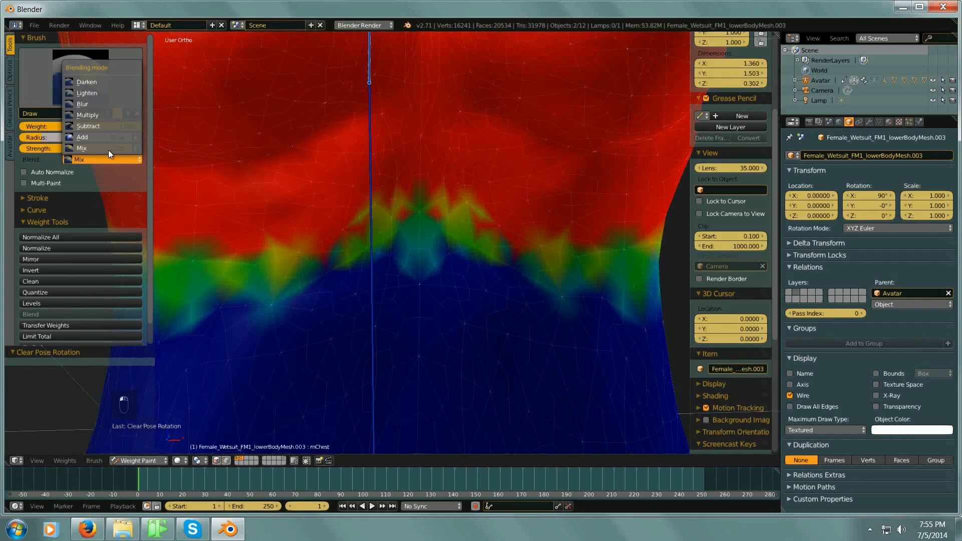
left_click(110, 105)
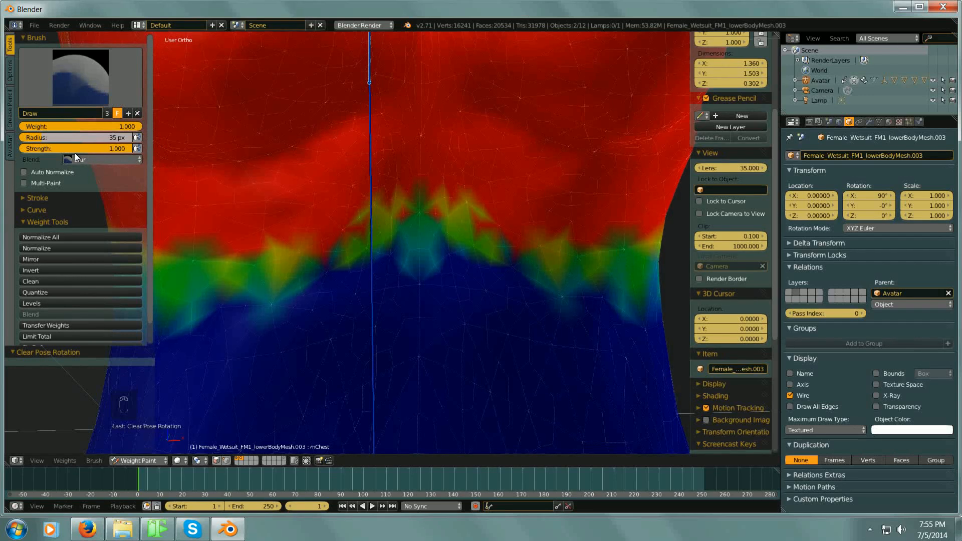
left_click_drag(129, 148, 62, 147)
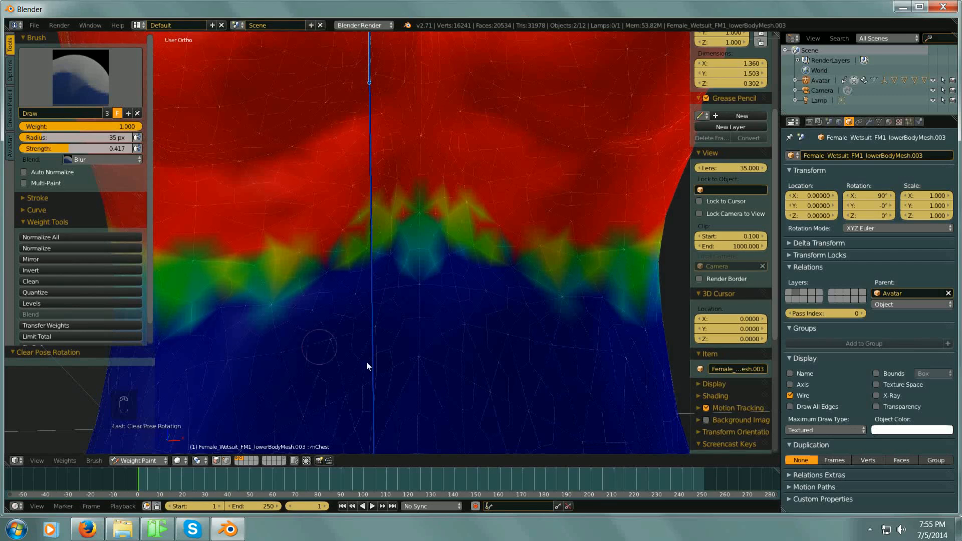
scroll(403, 245, "down", 3)
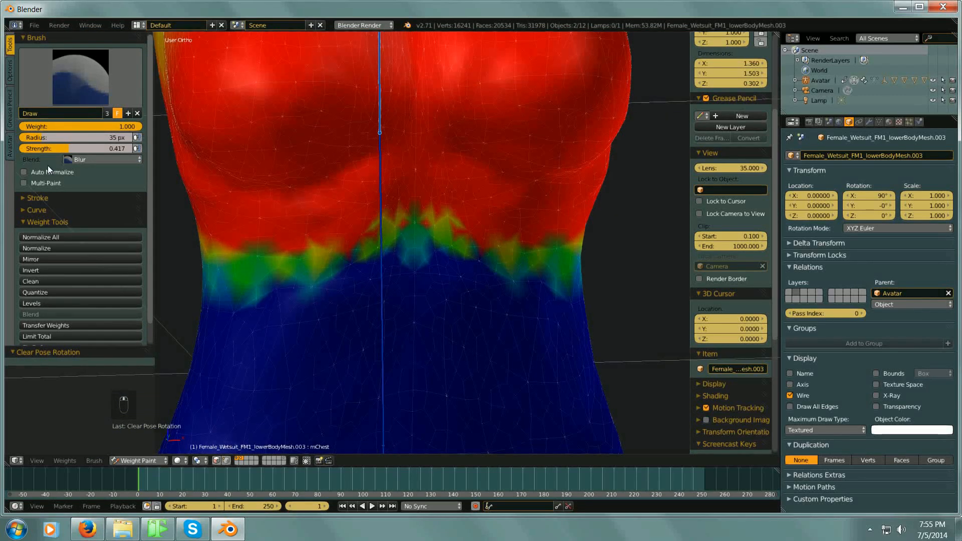
left_click_drag(48, 137, 57, 138)
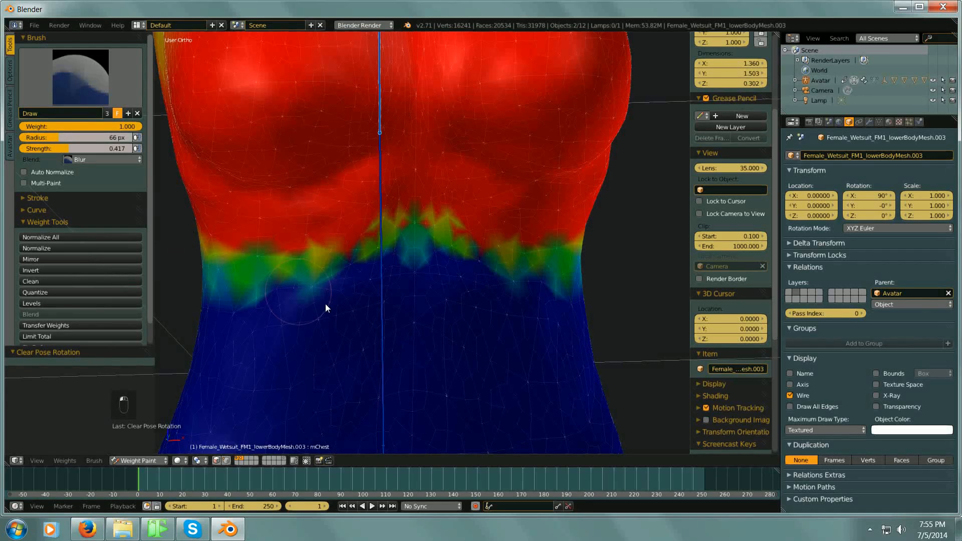
Blur the mChest weights along the jagged lower boundary beneath the chest, across the front and around the sides.
left_click_drag(348, 264, 354, 264)
middle_click_drag(408, 292, 397, 292)
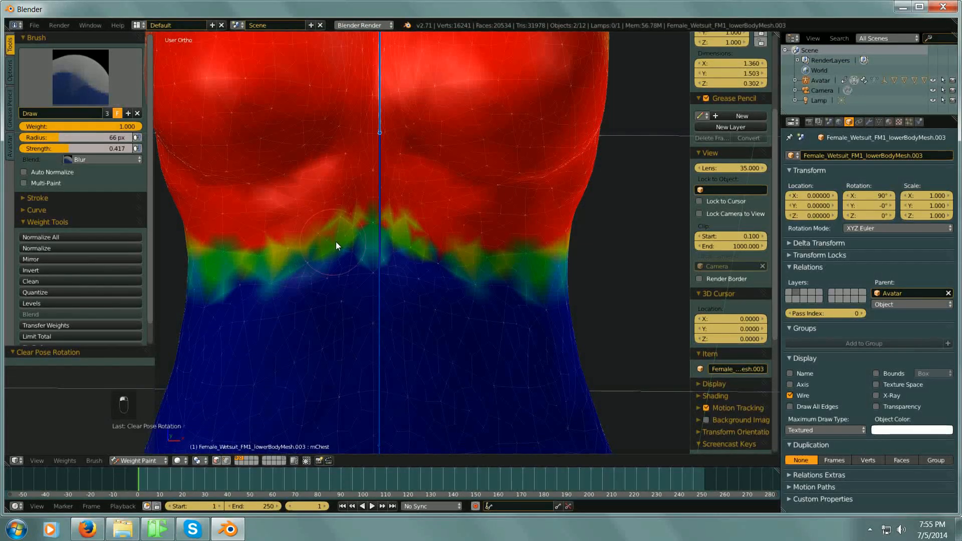
left_click_drag(401, 257, 456, 266)
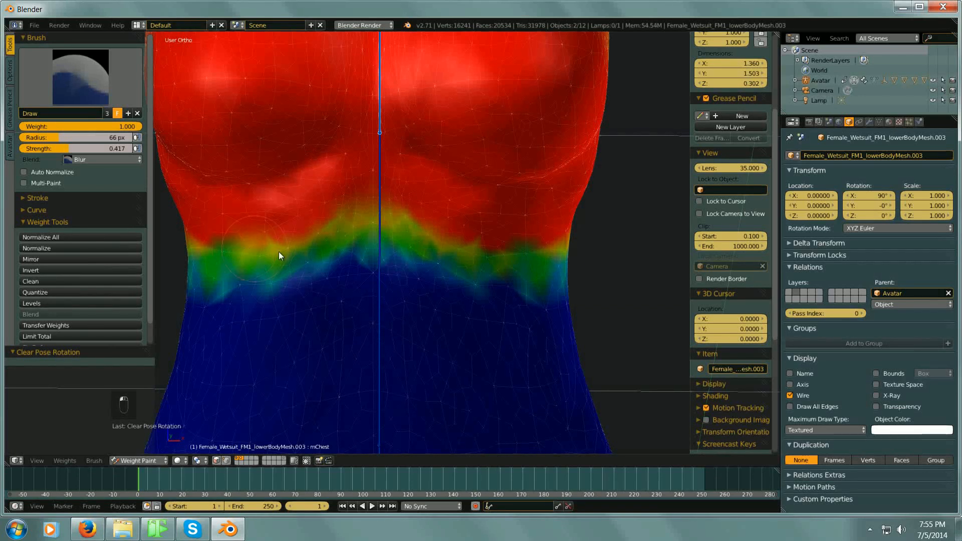
mouse_move(280, 252)
left_mouse_down()
mouse_move(431, 265)
mouse_move(397, 254)
mouse_move(352, 266)
mouse_move(319, 235)
mouse_move(326, 217)
mouse_move(317, 239)
mouse_move(281, 253)
mouse_move(362, 270)
mouse_move(441, 243)
mouse_move(415, 231)
mouse_move(475, 285)
mouse_move(521, 289)
mouse_move(505, 296)
mouse_move(505, 271)
mouse_move(491, 257)
mouse_move(450, 241)
mouse_move(529, 256)
mouse_move(536, 297)
left_mouse_up()
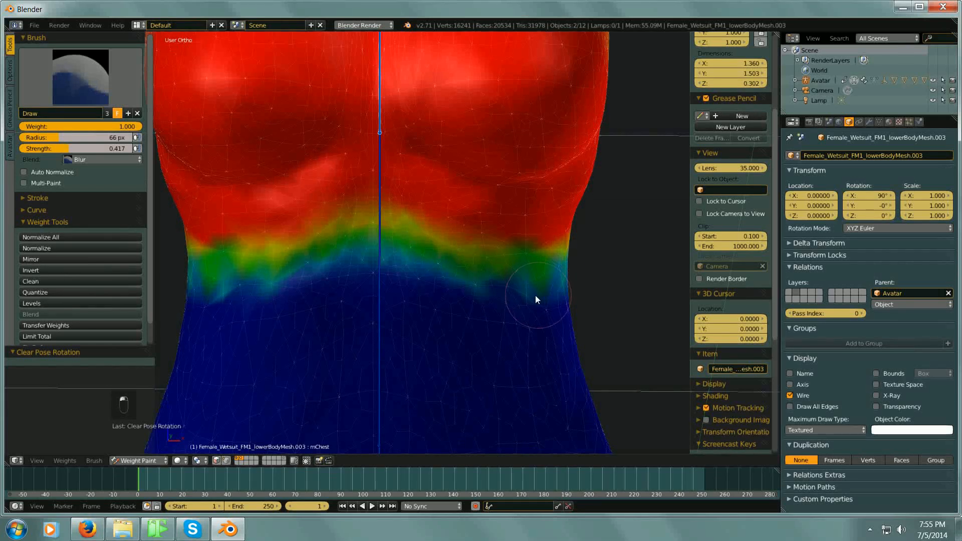
middle_click_drag(535, 296, 473, 281)
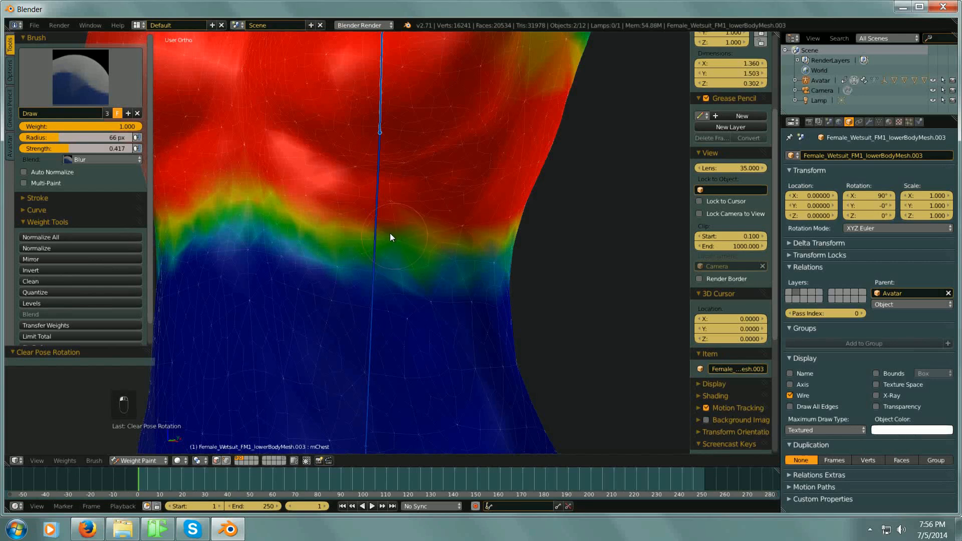
left_click_drag(363, 217, 363, 291)
middle_click_drag(341, 323, 420, 316)
mouse_move(444, 256)
left_mouse_down()
mouse_move(443, 245)
mouse_move(331, 259)
mouse_move(302, 225)
mouse_move(239, 232)
mouse_move(246, 274)
mouse_move(264, 294)
mouse_move(299, 292)
mouse_move(295, 277)
mouse_move(324, 275)
mouse_move(271, 264)
mouse_move(319, 242)
mouse_move(247, 271)
mouse_move(358, 246)
mouse_move(478, 243)
left_mouse_up()
middle_click_drag(530, 237, 498, 242)
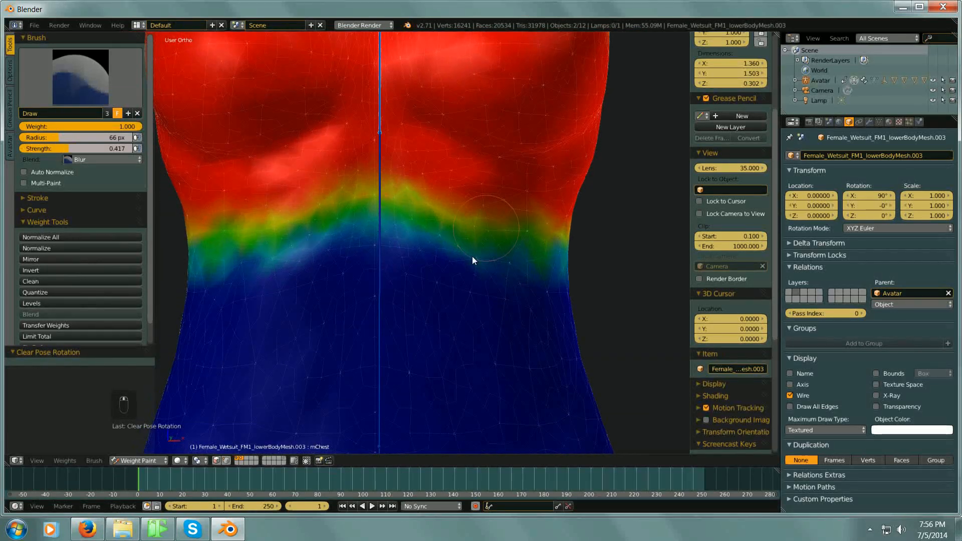
Select the mTorso bone and blur the upper boundary of its weights beneath the chest, across the front and both sides.
right_click(379, 283)
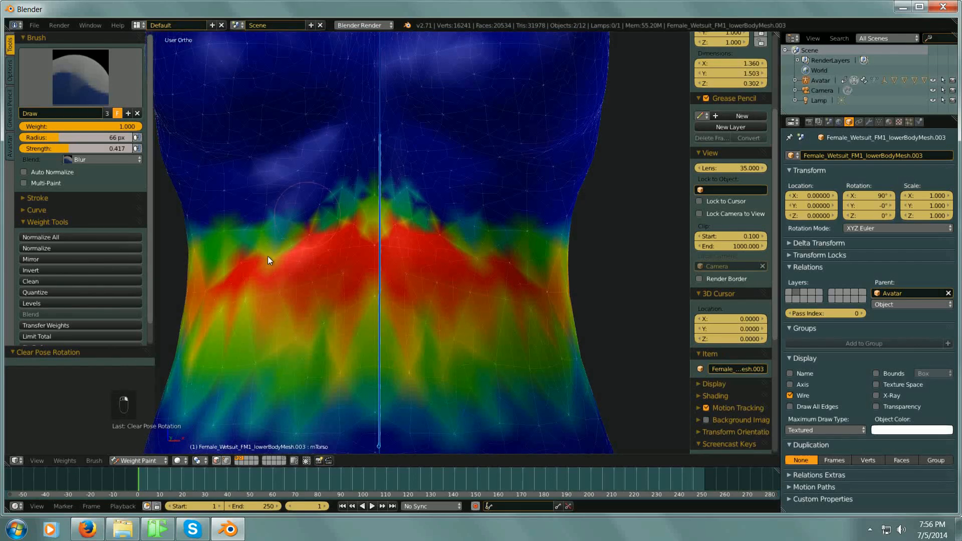
middle_click_drag(428, 312, 456, 289)
key("minus")
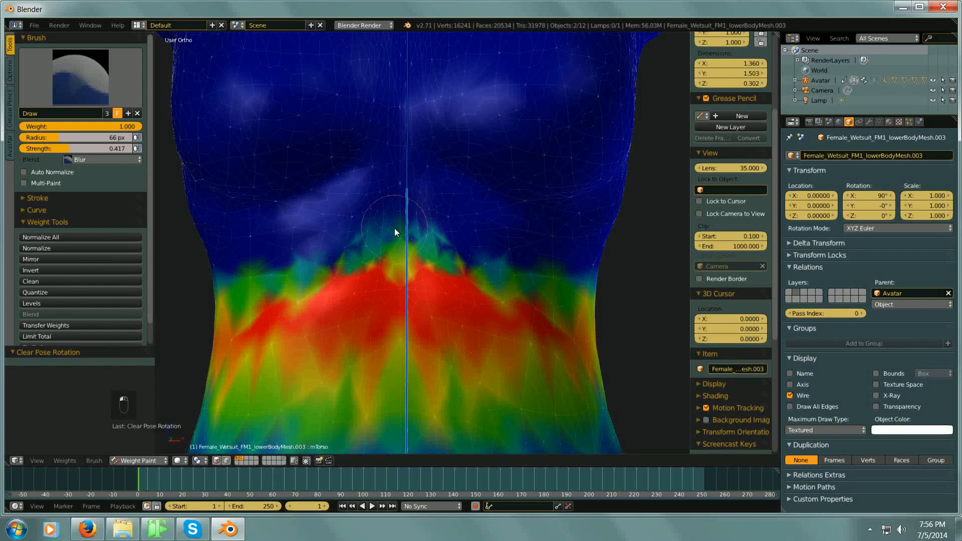
mouse_move(395, 227)
left_mouse_down()
mouse_move(424, 233)
mouse_move(406, 258)
mouse_move(370, 269)
mouse_move(353, 264)
mouse_move(357, 250)
mouse_move(326, 278)
left_mouse_up()
mouse_move(443, 262)
left_mouse_down()
mouse_move(483, 283)
mouse_move(443, 247)
mouse_move(468, 255)
mouse_move(545, 300)
mouse_move(529, 276)
mouse_move(424, 228)
mouse_move(350, 232)
mouse_move(275, 278)
left_mouse_up()
mouse_move(274, 281)
middle_mouse_down()
mouse_move(354, 312)
mouse_move(453, 301)
middle_mouse_up()
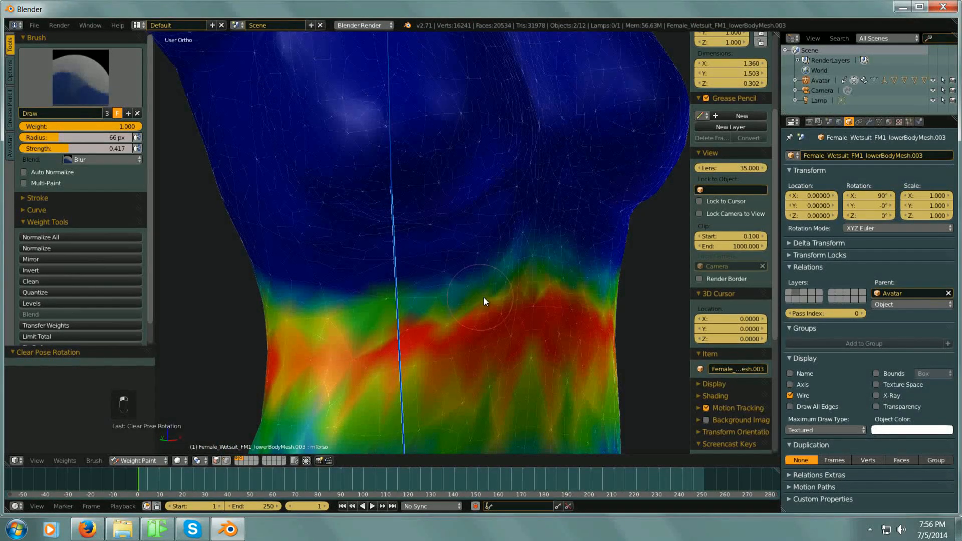
mouse_move(540, 283)
left_mouse_down()
mouse_move(512, 313)
mouse_move(425, 320)
mouse_move(449, 278)
mouse_move(337, 303)
mouse_move(375, 312)
mouse_move(347, 346)
mouse_move(407, 335)
left_mouse_up()
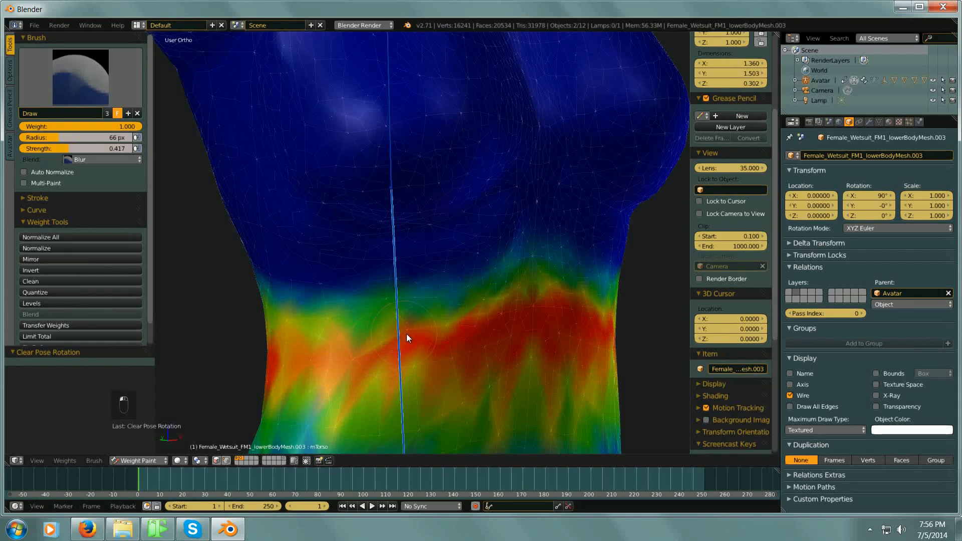
middle_click_drag(443, 308, 286, 302)
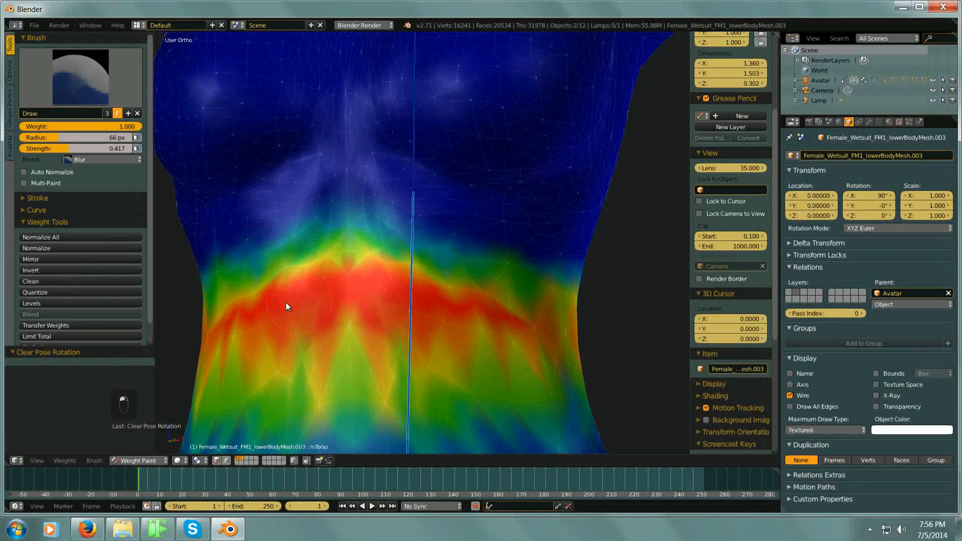
mouse_move(286, 303)
left_mouse_down()
mouse_move(272, 282)
mouse_move(293, 276)
left_mouse_up()
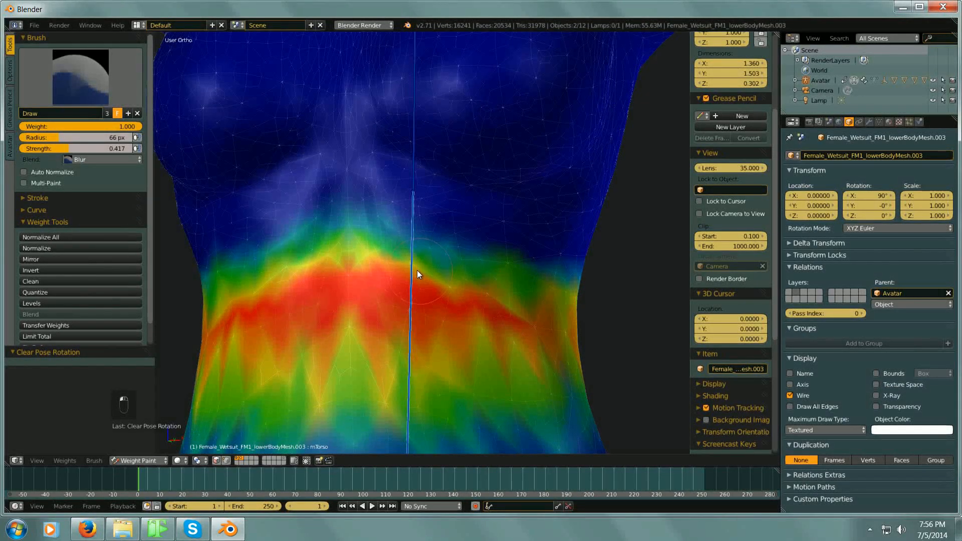
mouse_move(419, 274)
left_mouse_down()
mouse_move(412, 236)
mouse_move(442, 255)
mouse_move(449, 282)
mouse_move(514, 307)
mouse_move(541, 271)
mouse_move(482, 258)
mouse_move(427, 222)
mouse_move(554, 282)
mouse_move(508, 264)
mouse_move(552, 307)
mouse_move(541, 349)
left_mouse_up()
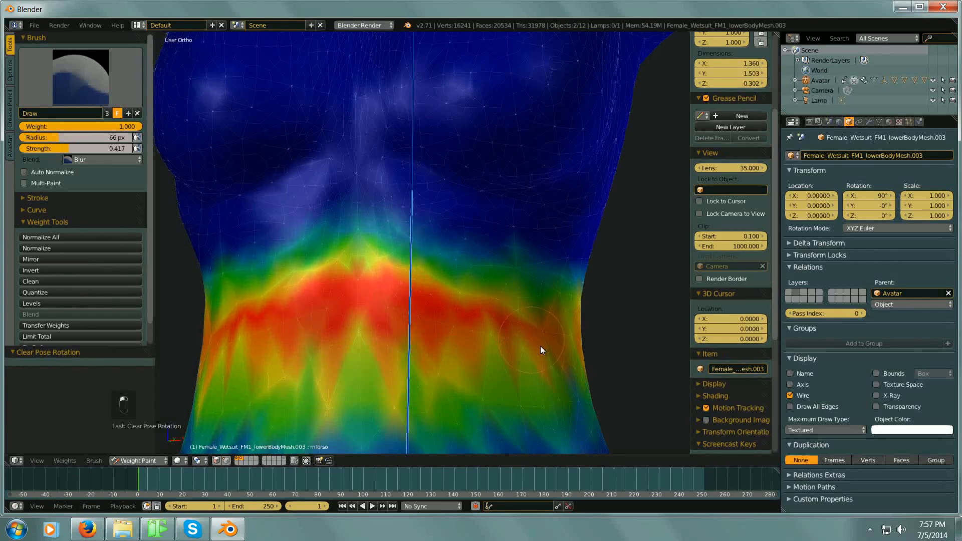
middle_click_drag(541, 350, 398, 293)
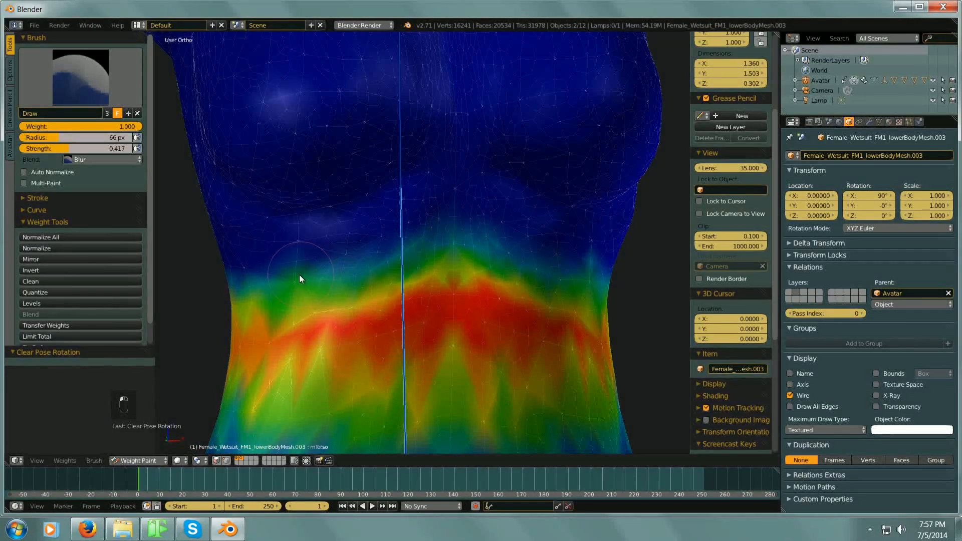
middle_click_drag(441, 305, 399, 307)
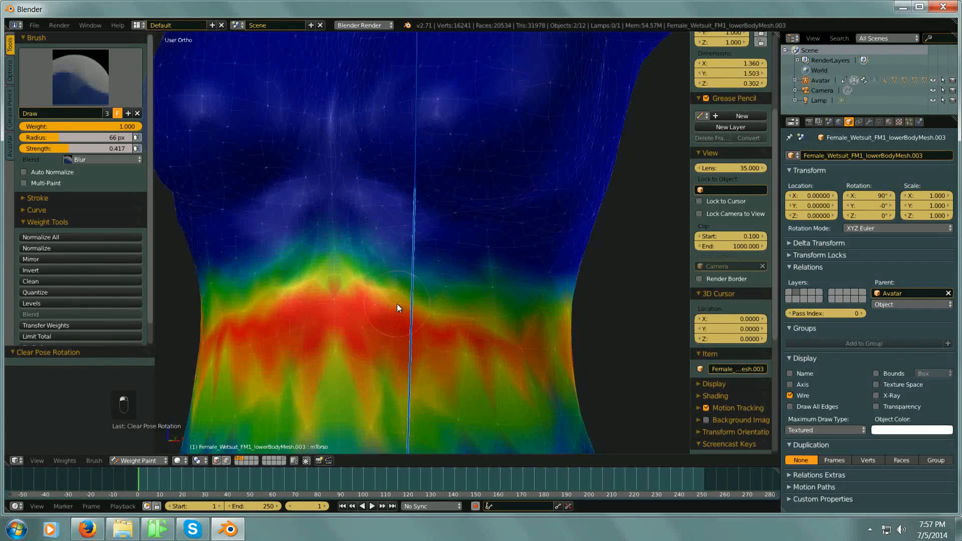
Select the mChest bone and rotate it about -13.9° in the right side view to test the smoothed weights.
scroll(536, 325, "down", 5)
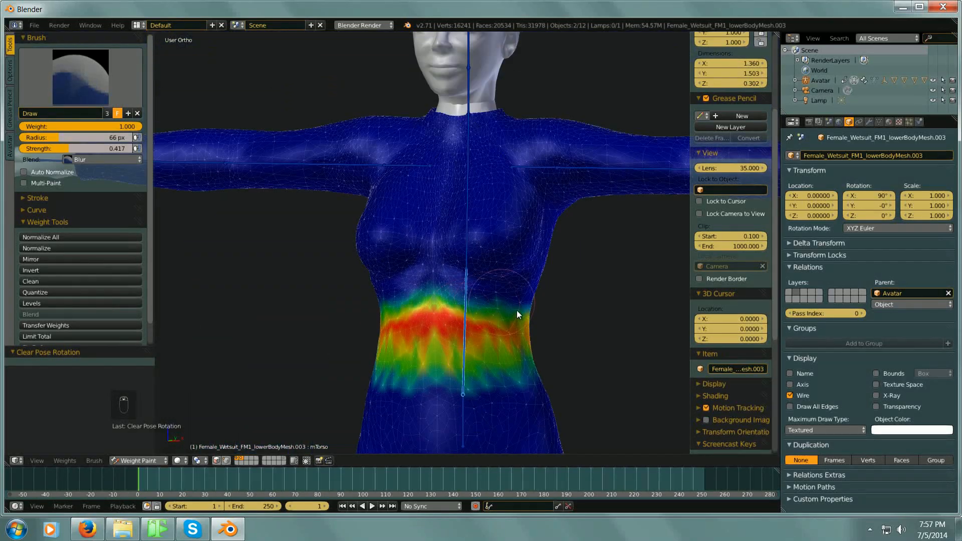
middle_click_drag(517, 311, 461, 288)
right_click(476, 189)
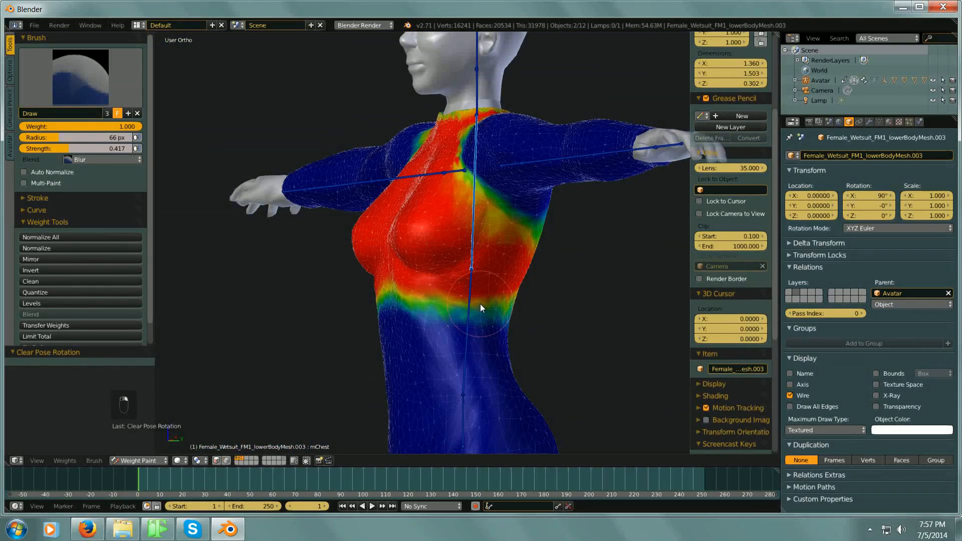
key("KP_3")
key("r")
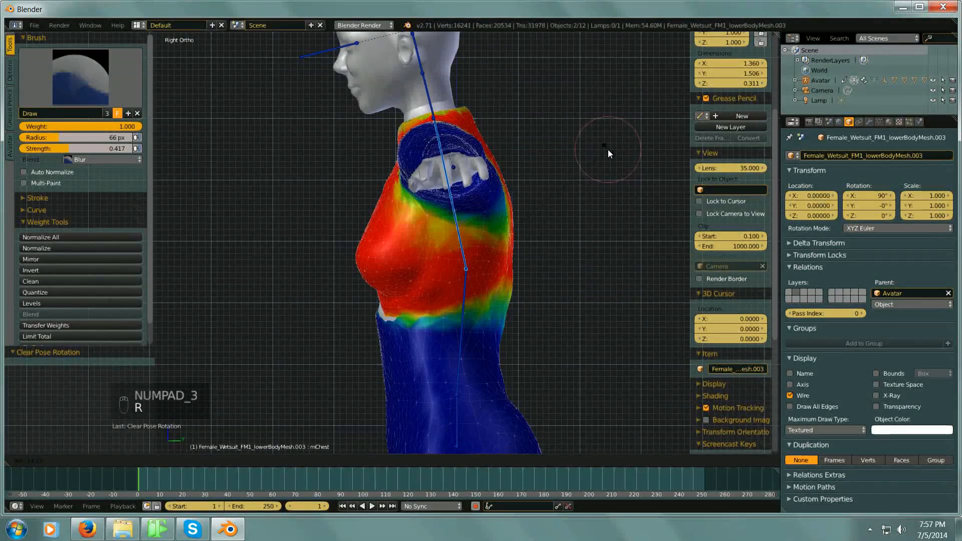
left_click(607, 152)
middle_click_drag(605, 231, 772, 241)
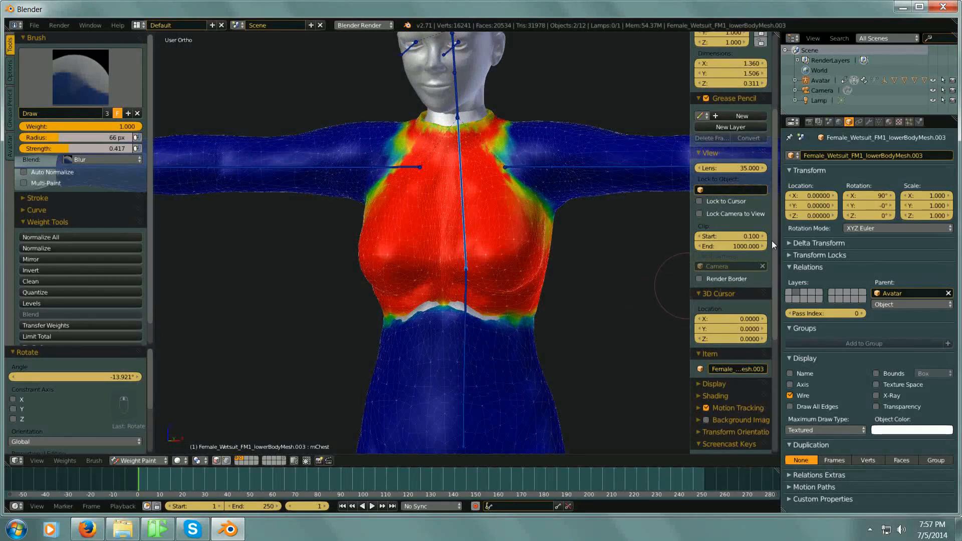
Expand the Avatar hierarchy in an enlarged outliner and hide the upperBodyMesh in the viewport.
left_click(794, 81)
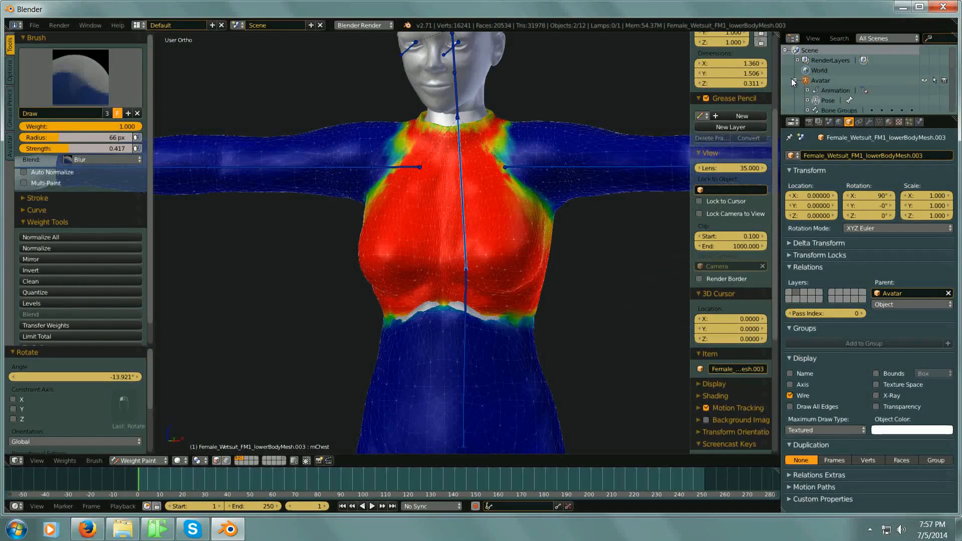
scroll(836, 79, "down", 3)
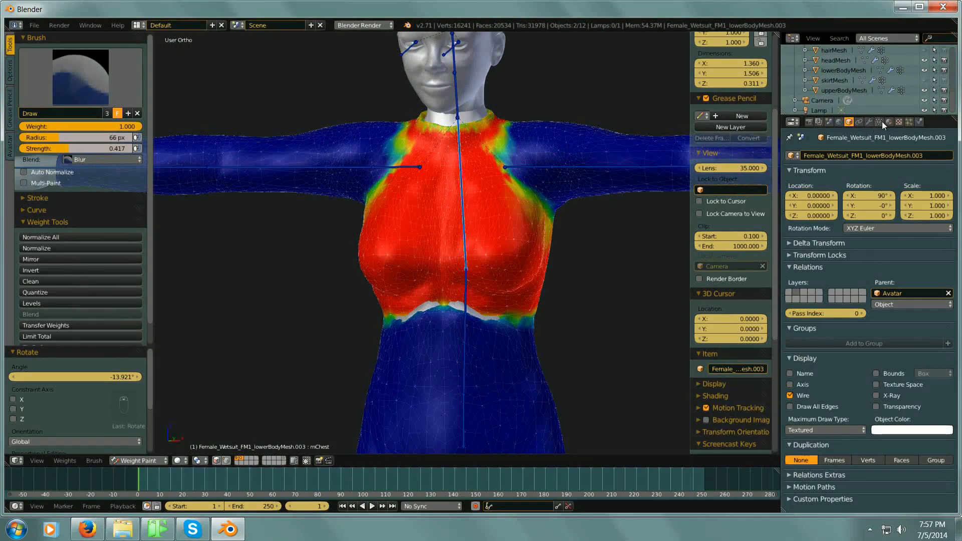
left_click_drag(899, 118, 899, 305)
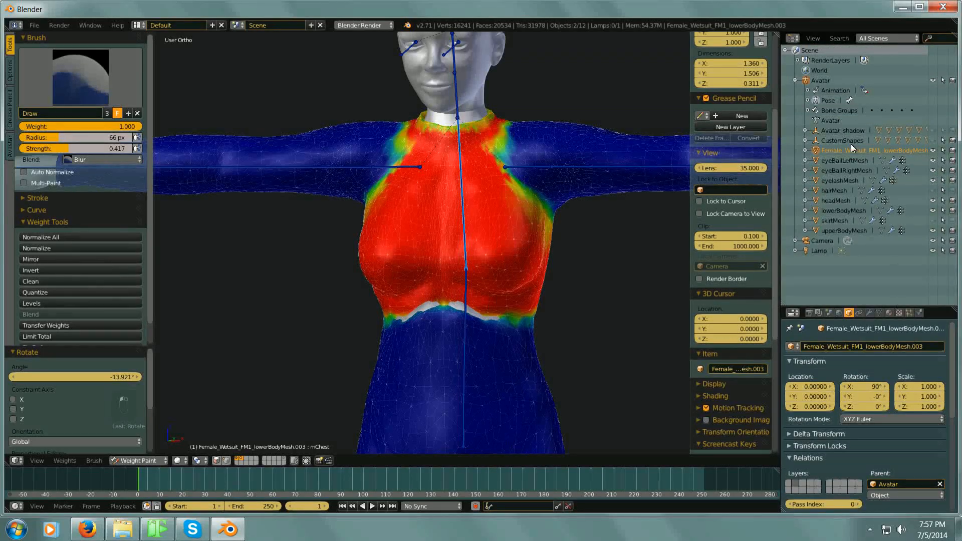
left_click(933, 232)
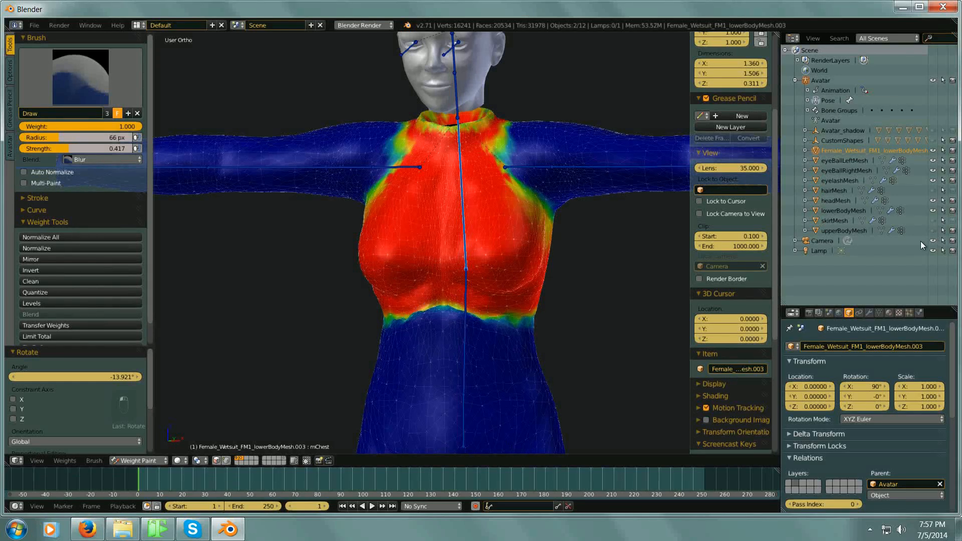
Inspect the crease beneath the chest, and rotate the mChest bone back by about 4.9° in the right side view.
scroll(401, 332, "up", 4)
scroll(474, 305, "up", 3)
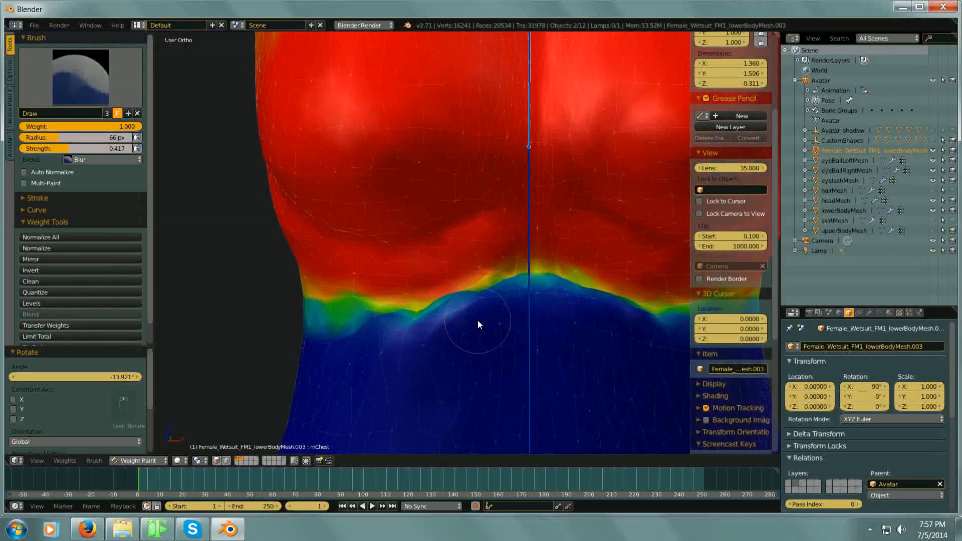
middle_click_drag(524, 282, 392, 253)
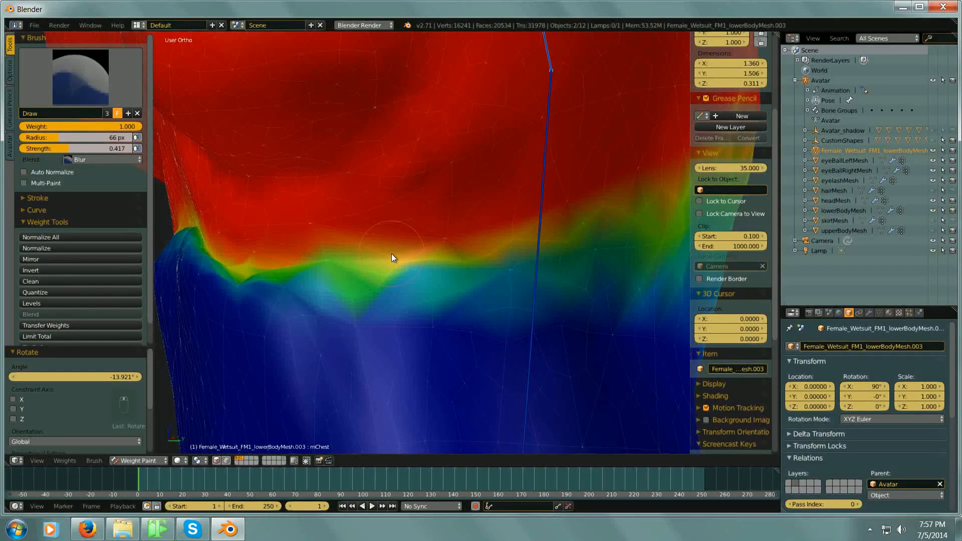
key("KP_3")
scroll(412, 210, "down", 2)
scroll(411, 214, "down", 1)
key("r")
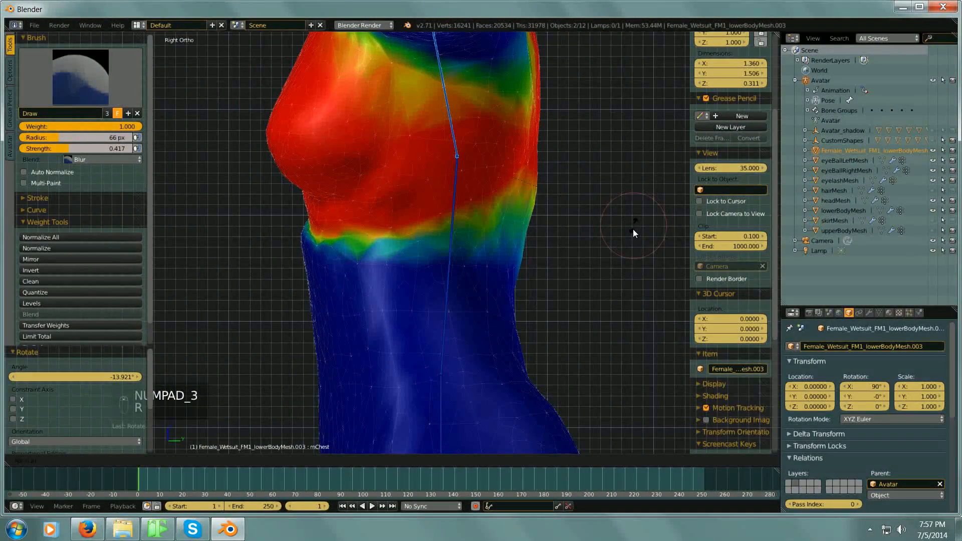
left_click(625, 245)
middle_click_drag(626, 240, 517, 258)
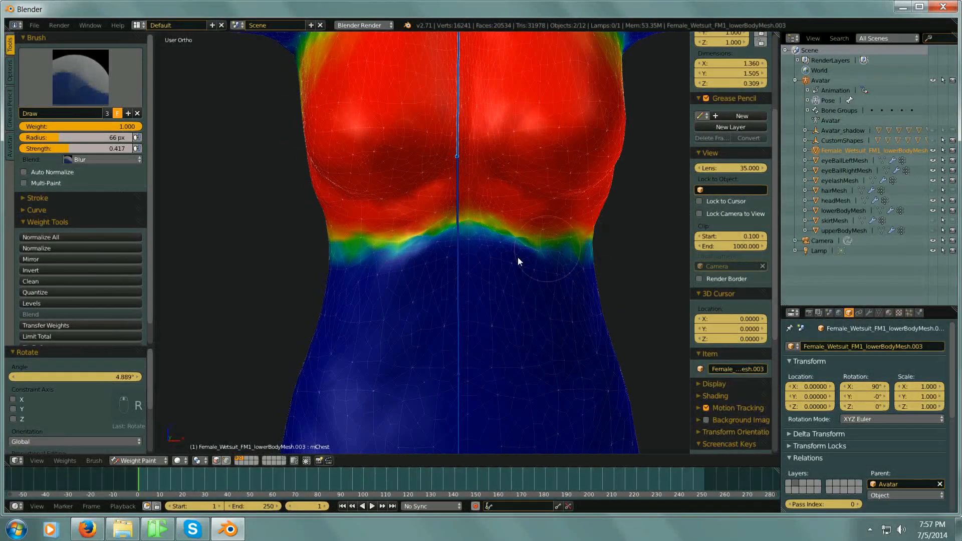
Blur the mChest weights along their lower boundary beneath the chest, across the front and towards the side.
scroll(501, 235, "up", 3)
mouse_move(508, 250)
left_mouse_down()
mouse_move(528, 248)
mouse_move(586, 276)
mouse_move(568, 250)
mouse_move(456, 226)
mouse_move(534, 274)
mouse_move(604, 287)
mouse_move(626, 276)
mouse_move(534, 261)
mouse_move(547, 251)
mouse_move(510, 237)
left_mouse_up()
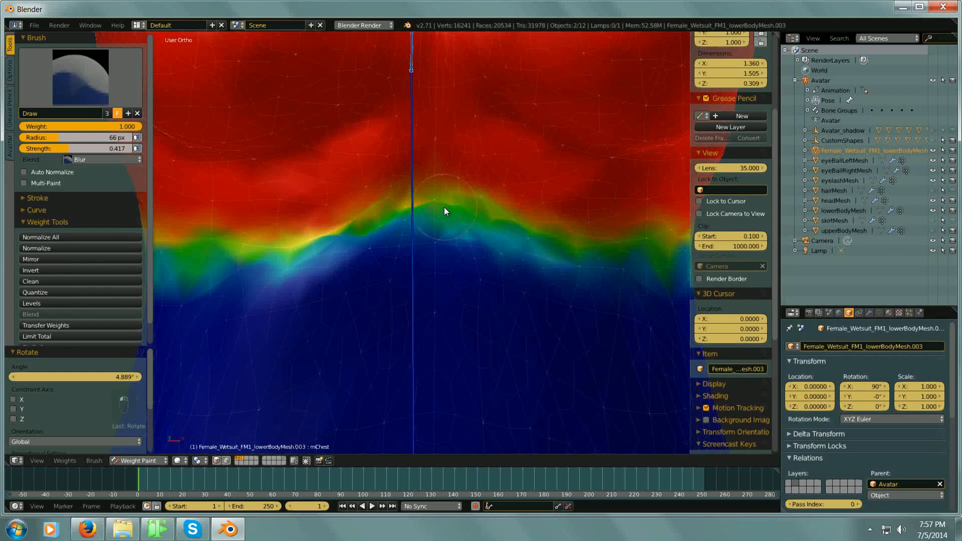
mouse_move(444, 211)
left_mouse_down()
mouse_move(429, 205)
mouse_move(352, 245)
mouse_move(348, 230)
mouse_move(391, 197)
mouse_move(426, 206)
mouse_move(413, 208)
mouse_move(439, 236)
mouse_move(425, 239)
mouse_move(481, 249)
left_mouse_up()
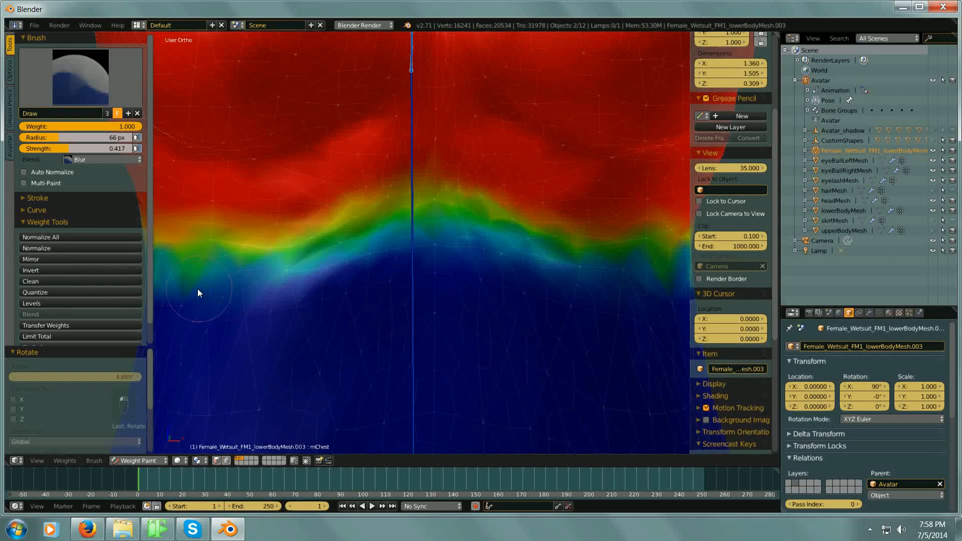
mouse_move(222, 295)
left_mouse_down()
mouse_move(414, 247)
mouse_move(474, 256)
left_mouse_up()
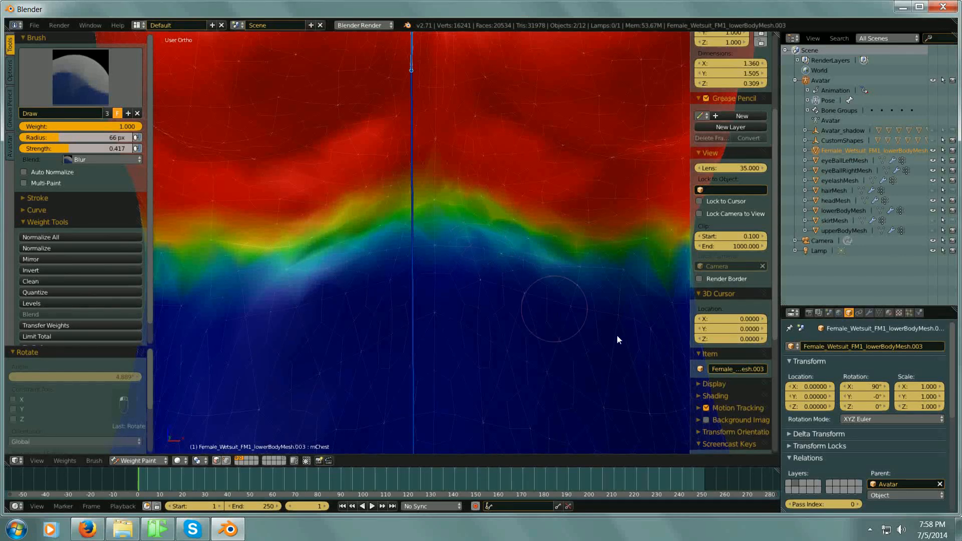
mouse_move(551, 304)
middle_mouse_down()
mouse_move(513, 329)
mouse_move(549, 331)
middle_mouse_up()
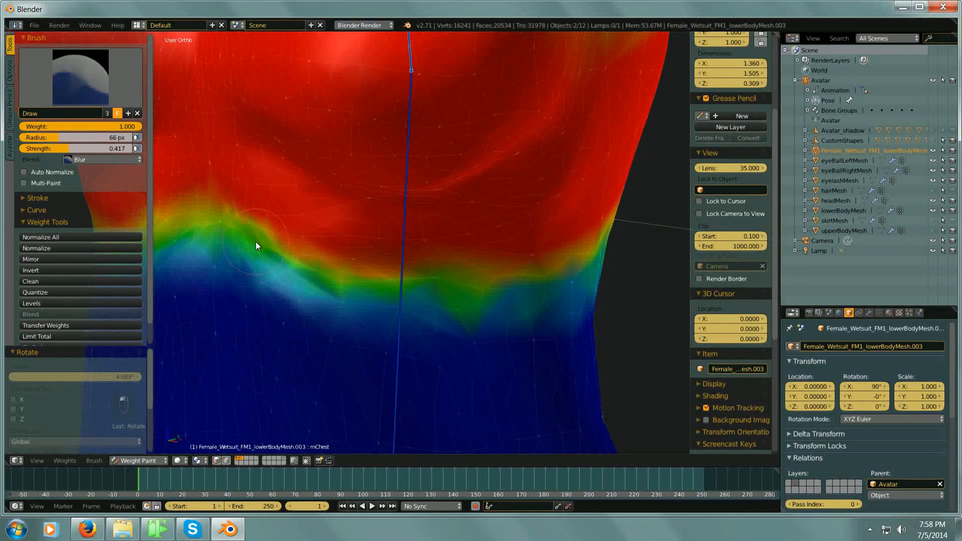
mouse_move(302, 283)
left_mouse_down()
mouse_move(337, 305)
mouse_move(406, 321)
mouse_move(441, 314)
left_mouse_up()
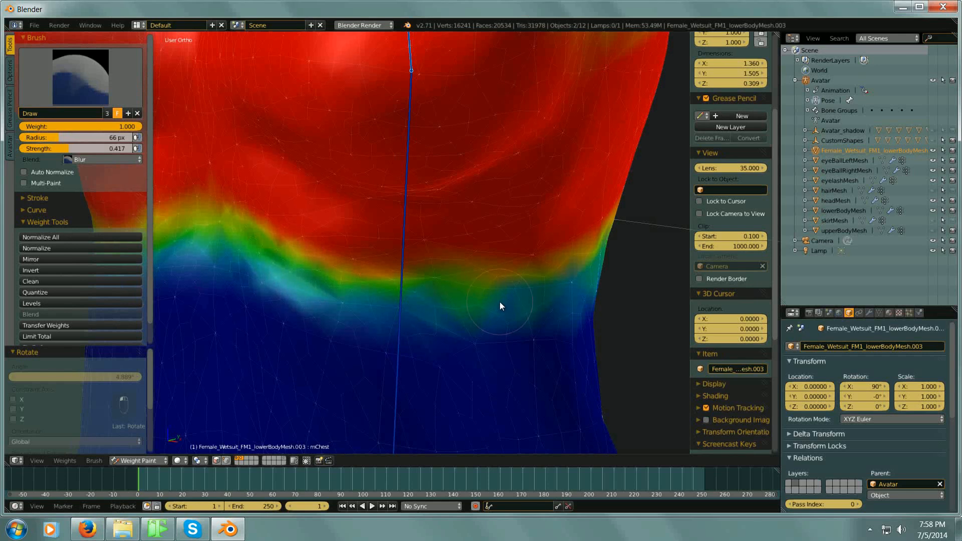
Select the mTorso bone and blur the upper boundary of its weights across the front of the posed mesh.
middle_click_drag(490, 308, 539, 268)
key("minus")
key("minus")
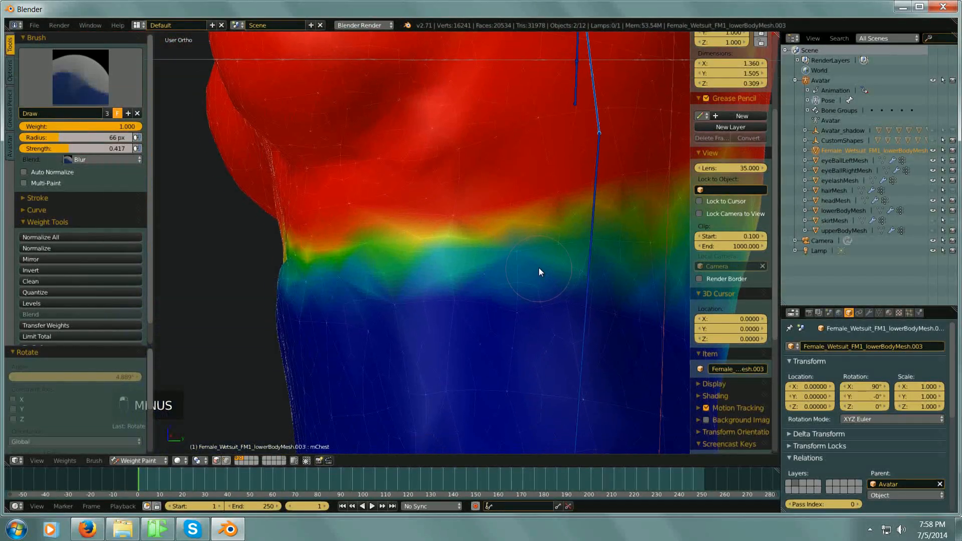
key("minus")
key("minus")
middle_click_drag(451, 241, 584, 289)
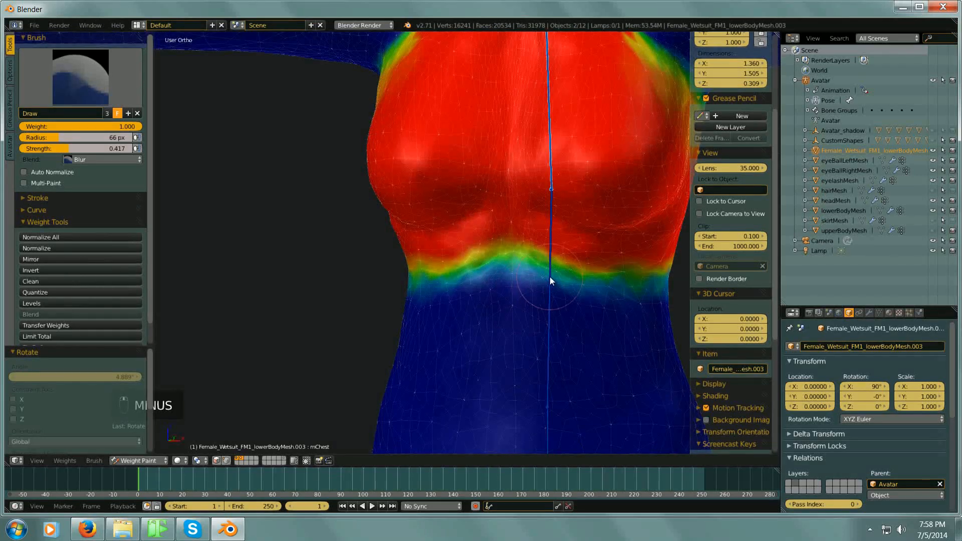
right_click(549, 278)
key("minus")
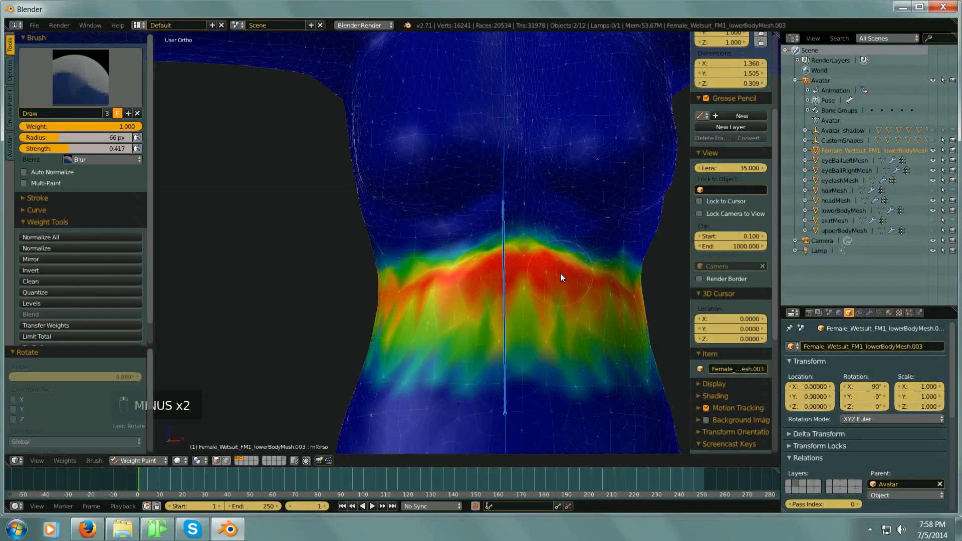
scroll(532, 256, "up", 4)
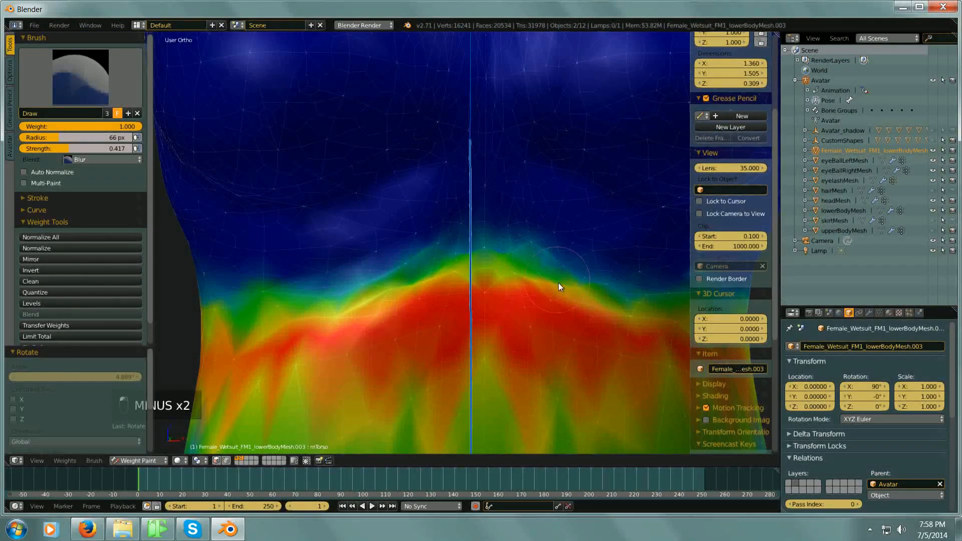
mouse_move(550, 257)
left_mouse_down()
mouse_move(523, 238)
mouse_move(485, 234)
mouse_move(450, 261)
mouse_move(437, 251)
mouse_move(471, 284)
mouse_move(447, 273)
mouse_move(419, 286)
left_mouse_up()
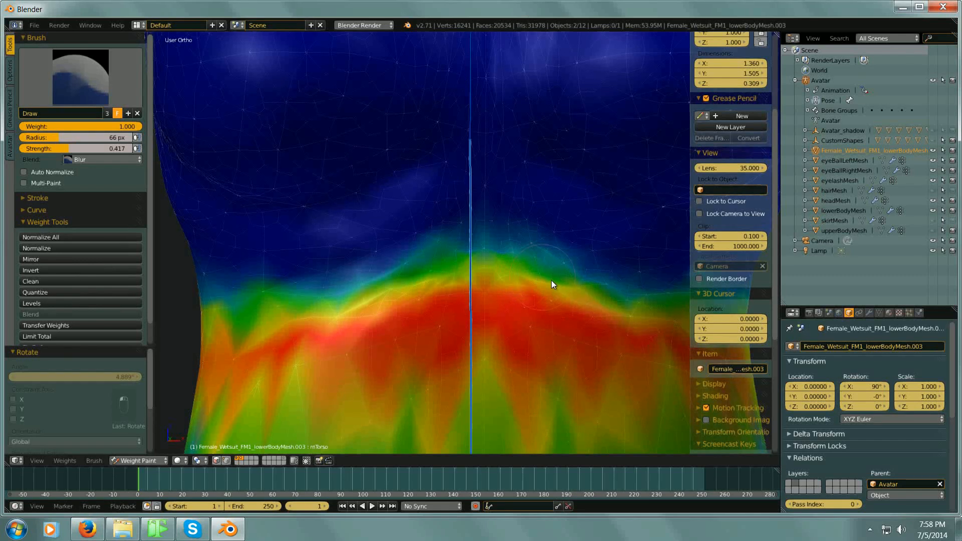
mouse_move(553, 285)
left_mouse_down()
mouse_move(644, 297)
mouse_move(620, 287)
left_mouse_up()
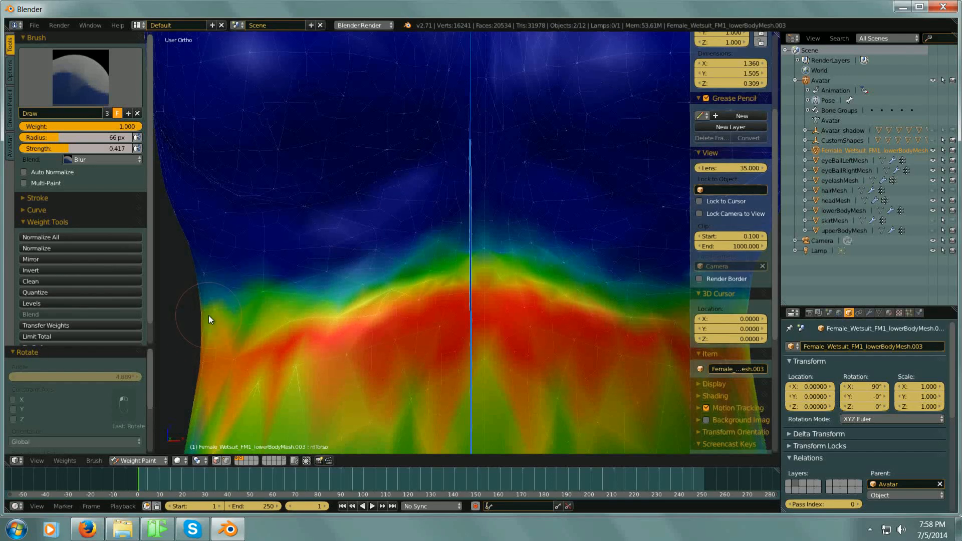
left_click_drag(240, 291, 420, 246)
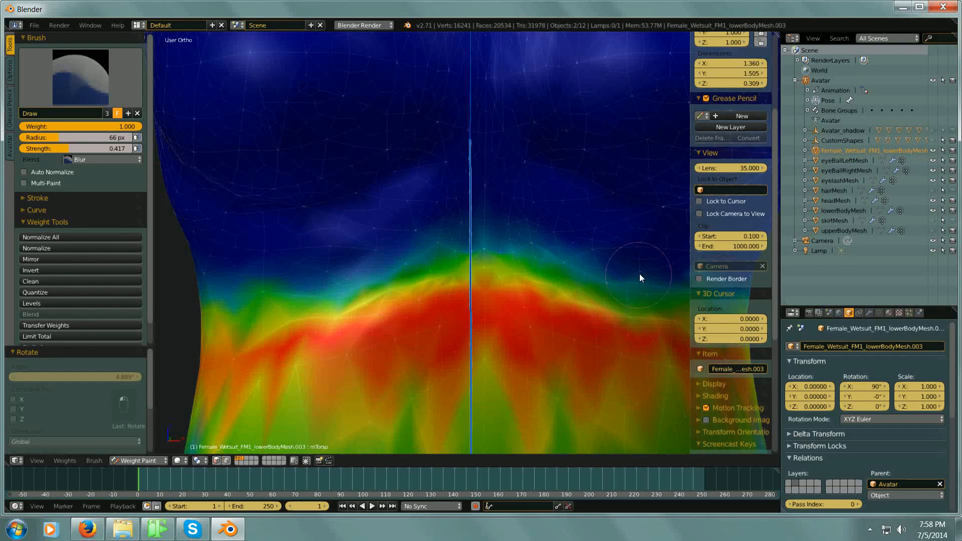
Switch the brush to Add blending and undo a trial stroke at the centre of the mTorso weight boundary.
left_click(95, 160)
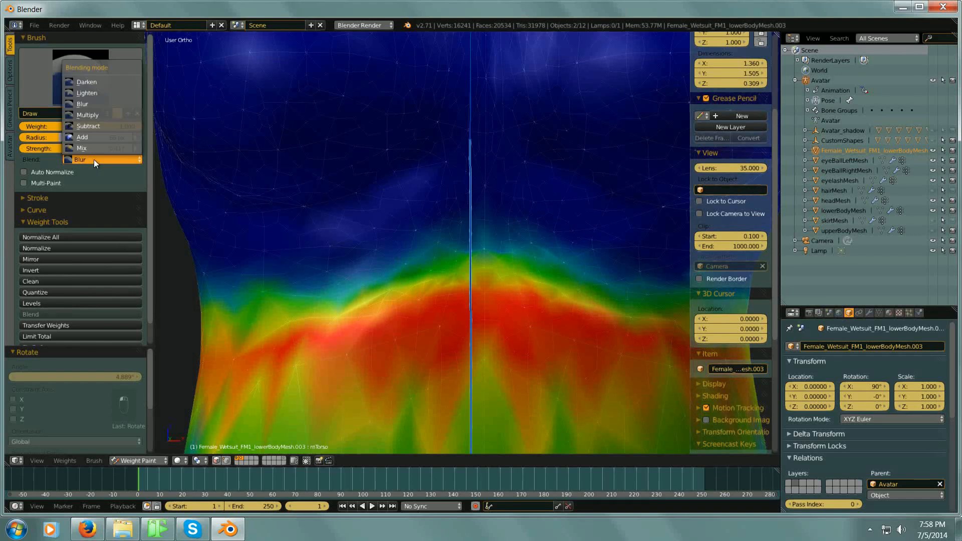
left_click(88, 137)
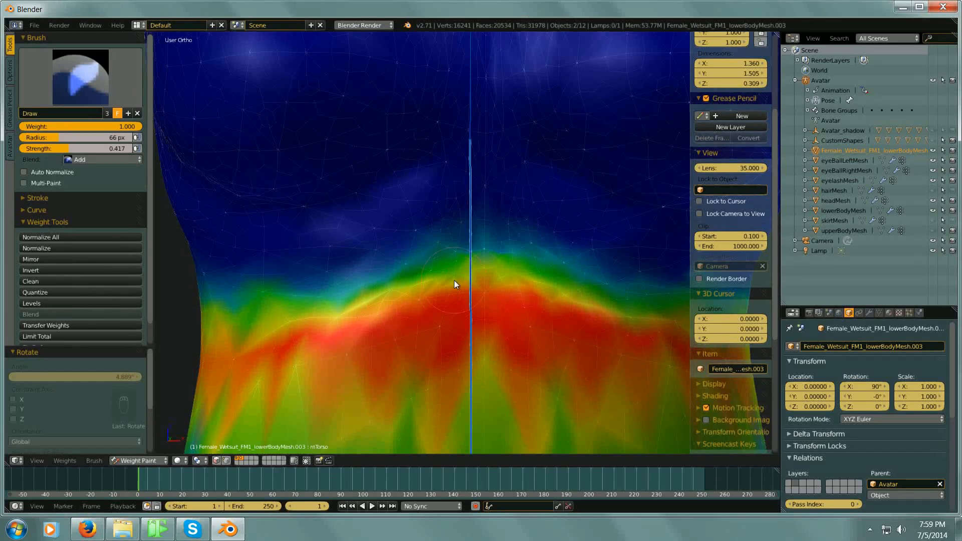
left_click_drag(455, 280, 476, 282)
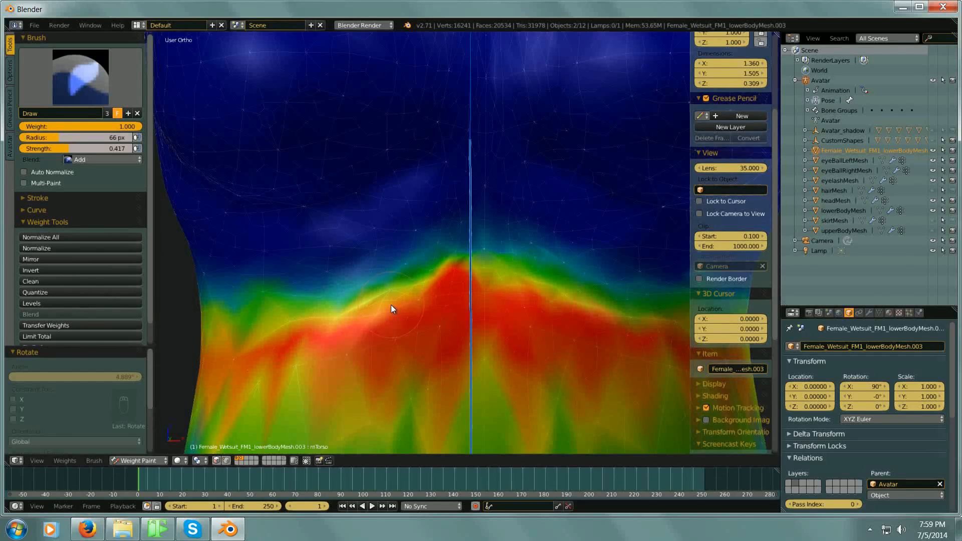
key("ctrl+z")
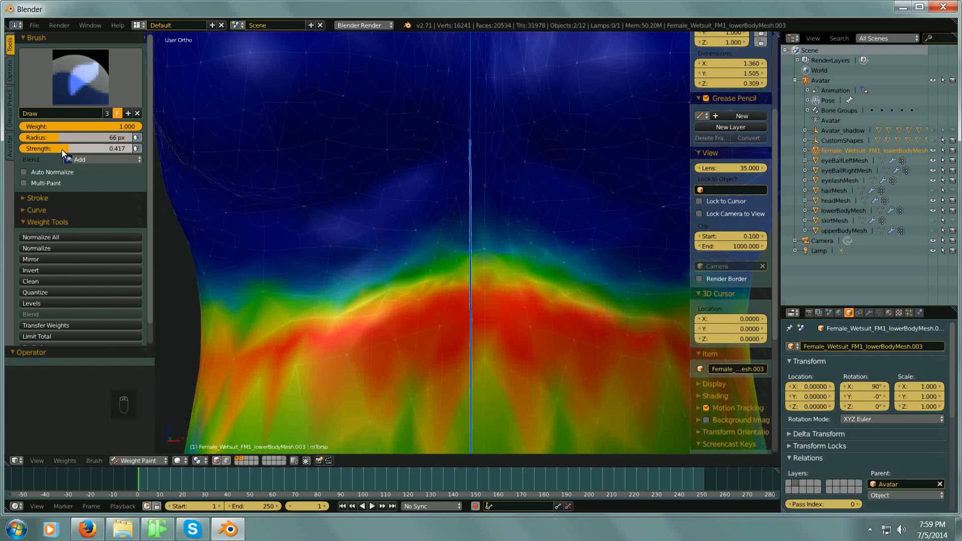
Reduce the Add brush to a strength of 0.041 and a radius of 19 px.
mouse_move(68, 150)
left_mouse_down()
mouse_move(56, 149)
mouse_move(68, 149)
left_mouse_up()
left_click_drag(64, 151, 26, 151)
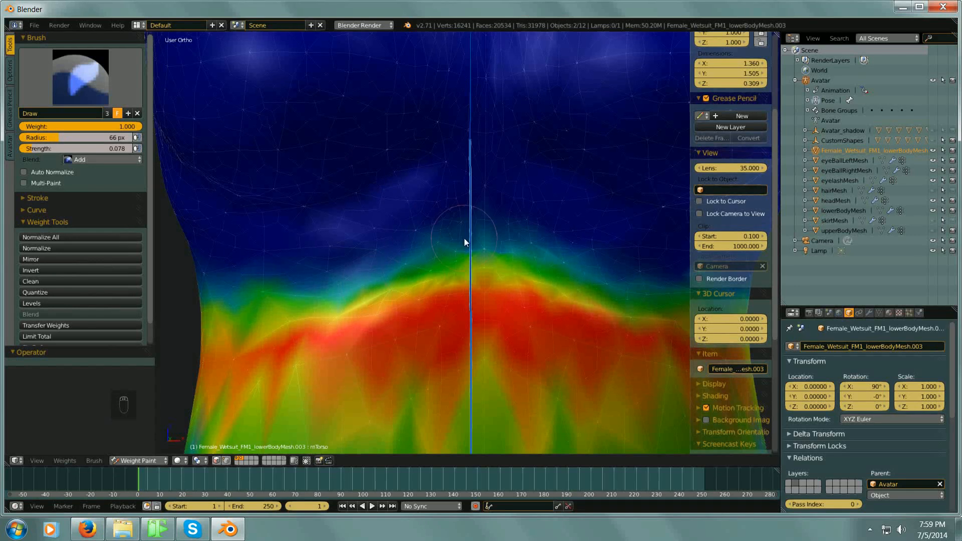
scroll(464, 239, "up", 3)
scroll(518, 263, "up", 3)
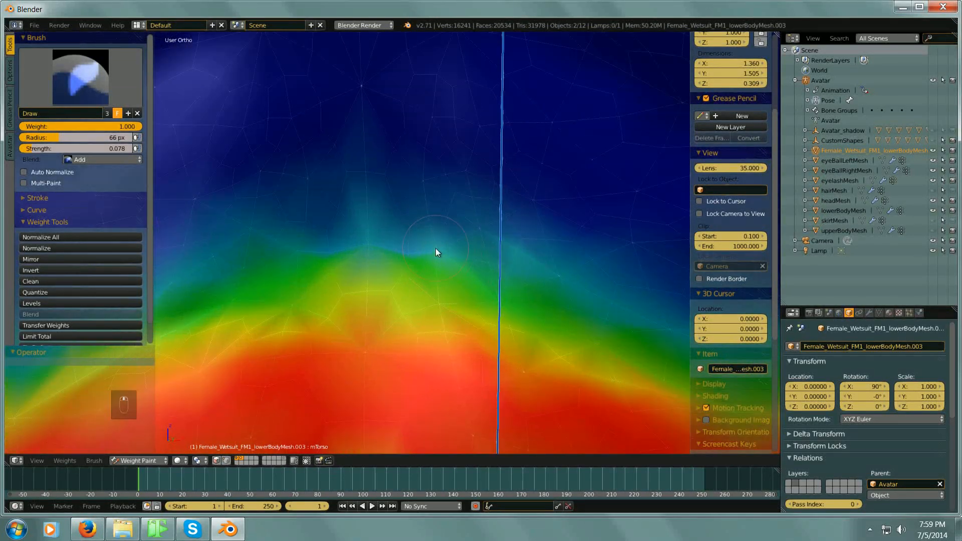
left_click_drag(30, 151, 30, 151)
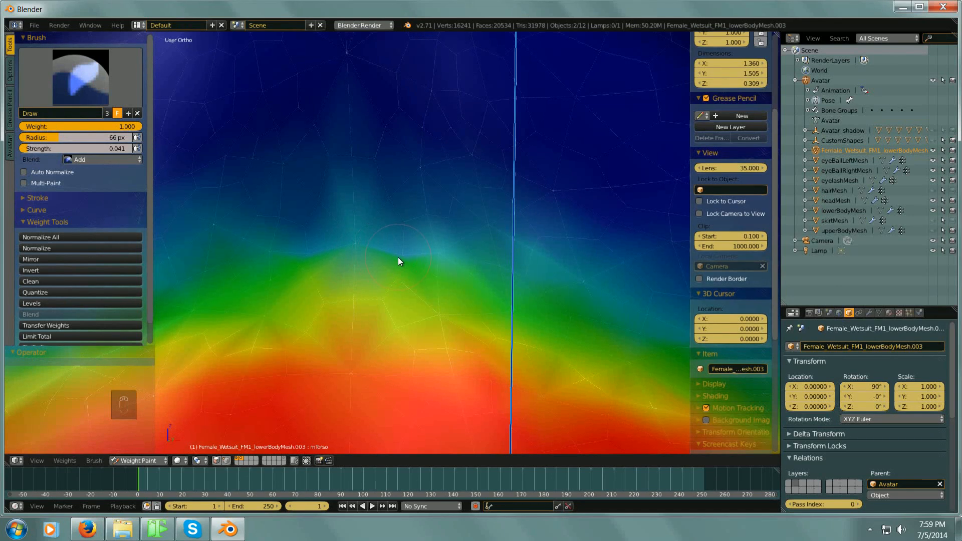
scroll(400, 255, "up", 6)
scroll(405, 251, "down", 5)
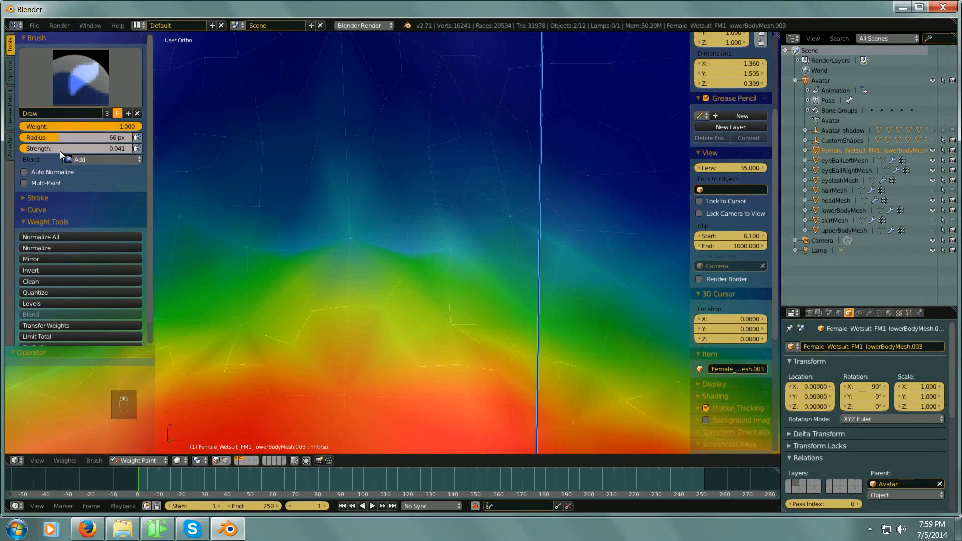
left_click_drag(61, 138, 33, 138)
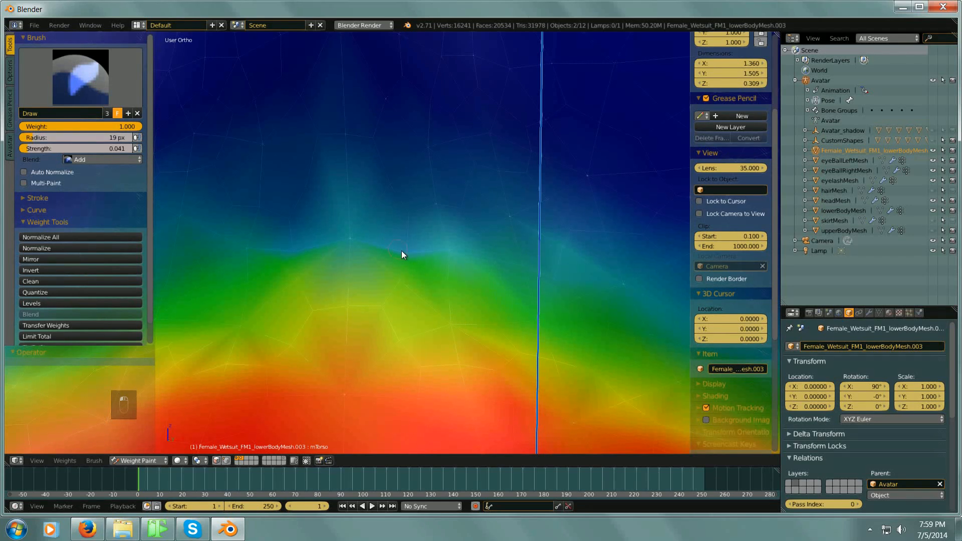
Paint light added weight just above the mTorso upper boundary around the centre front of the mesh.
scroll(409, 246, "up", 4)
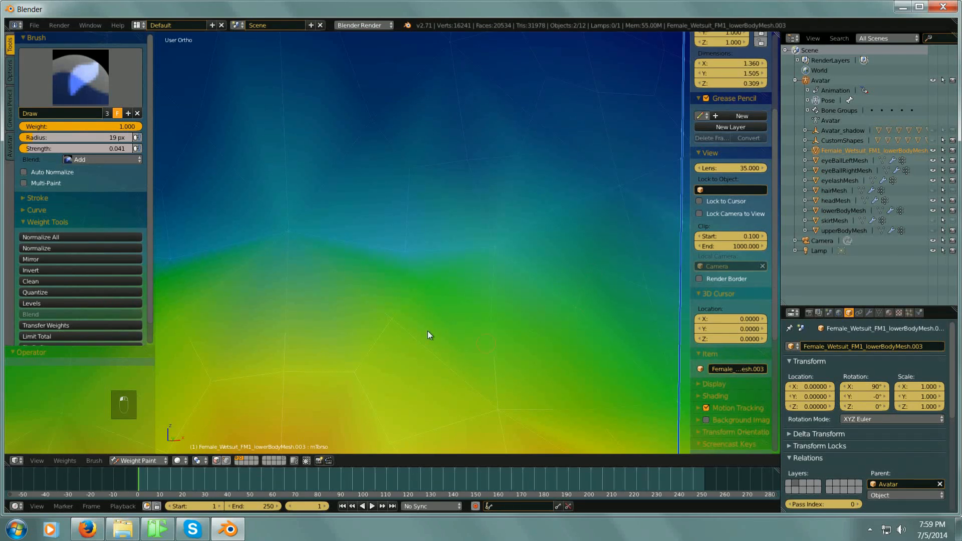
key("minus")
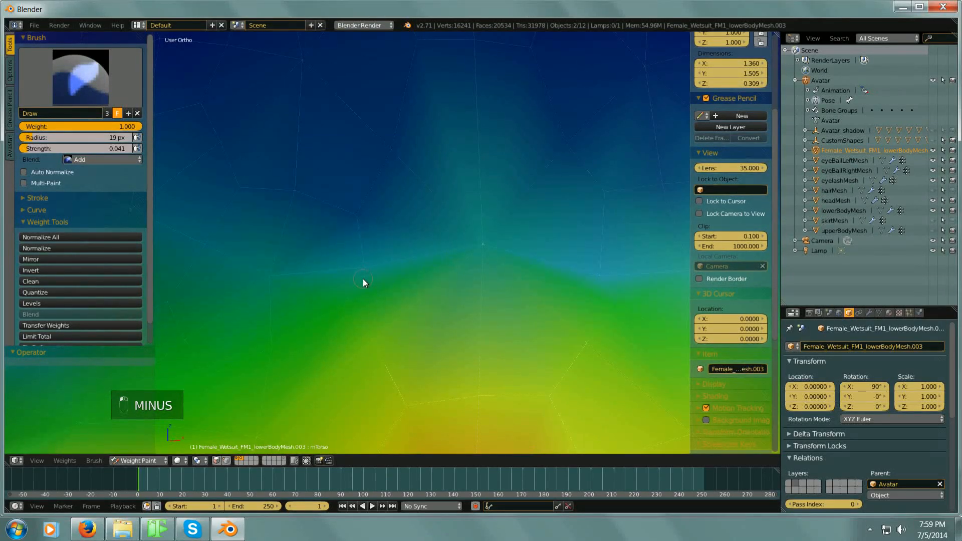
left_click(358, 213)
left_click(391, 150)
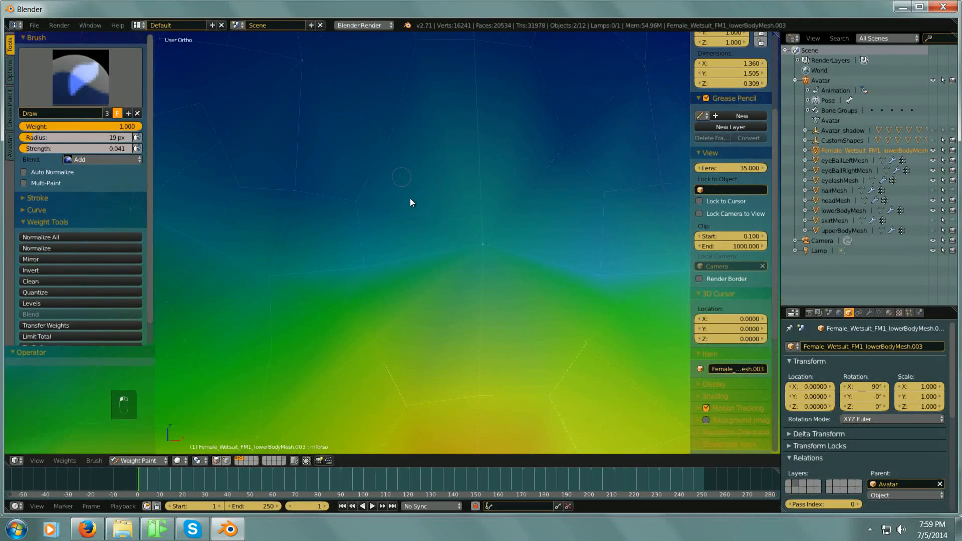
scroll(452, 228, "down", 6)
scroll(385, 249, "up", 2)
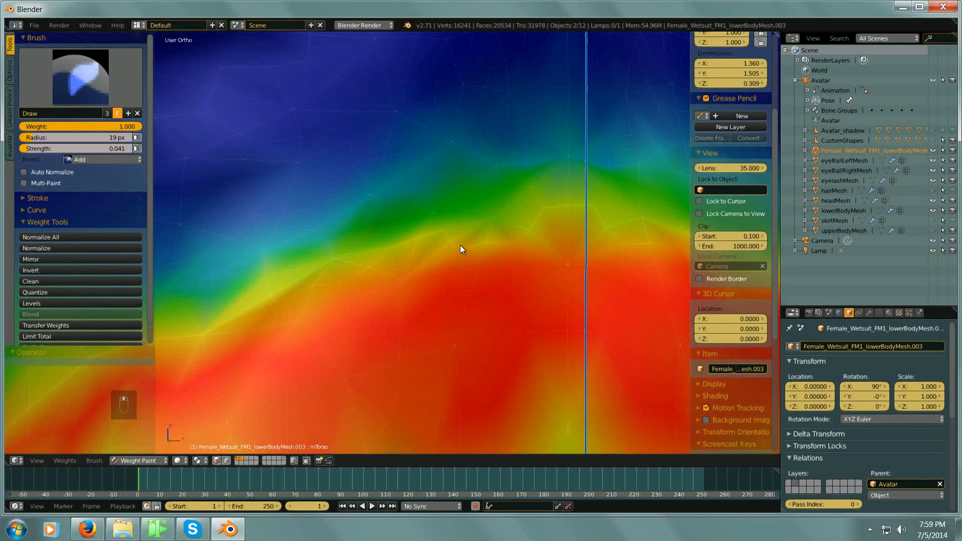
Switch the brush to Subtract blending and reduce the mTorso weights along the upper boundary on the avatar's right side.
scroll(433, 223, "up", 3)
key("minus")
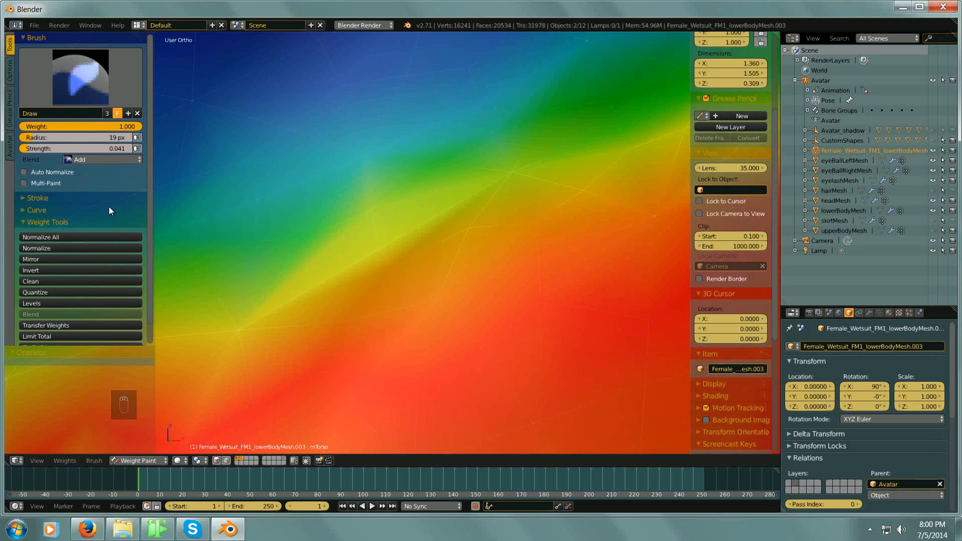
left_click(109, 159)
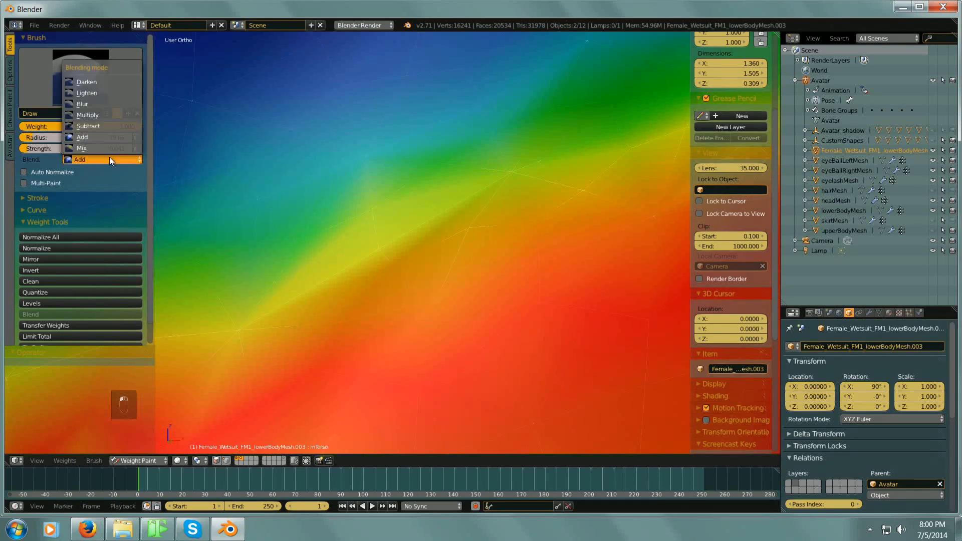
left_click(116, 127)
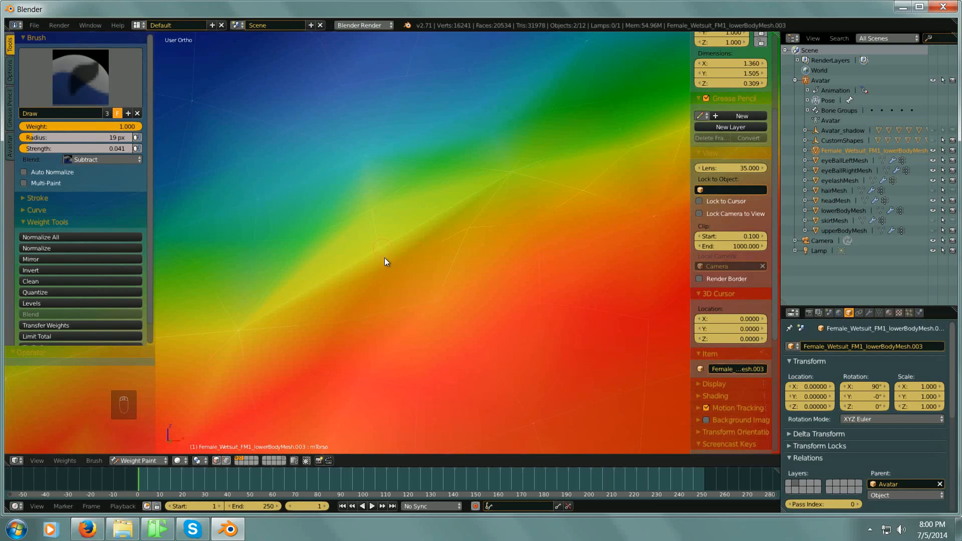
middle_click_drag(436, 287, 451, 314)
key("minus")
middle_click_drag(554, 351, 520, 9, "shift")
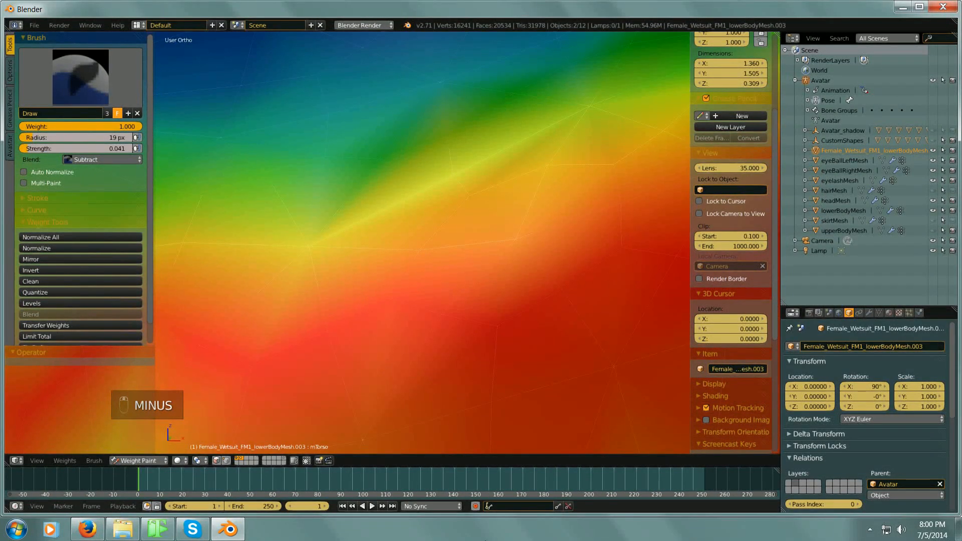
left_click(395, 300)
left_click(420, 249)
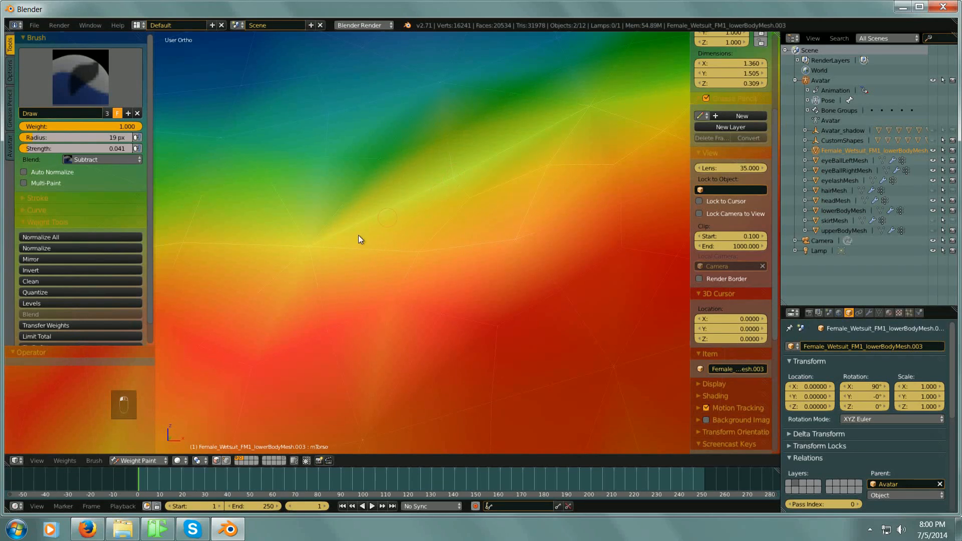
scroll(313, 260, "down", 2)
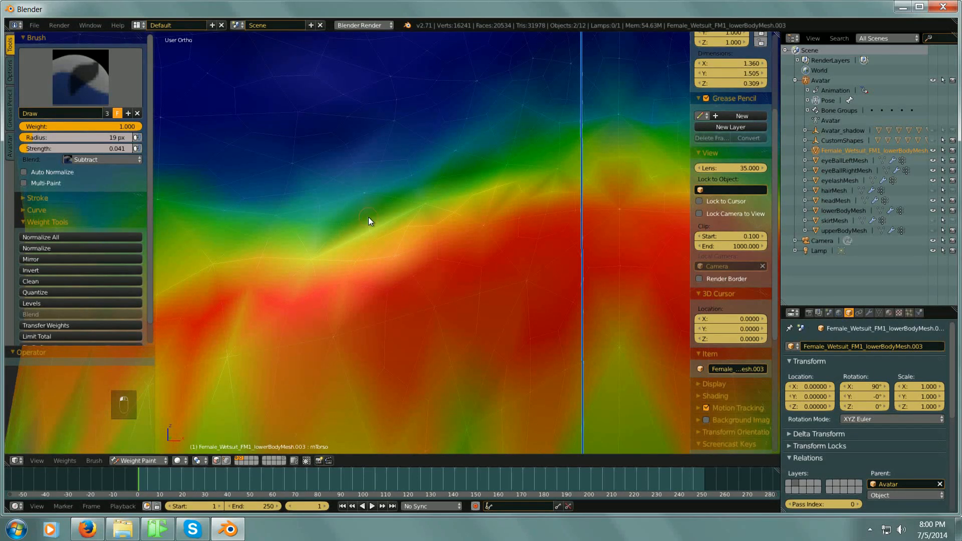
Switch the brush back to Add blending and build up the mTorso upper boundary on the avatar's left side.
key("minus")
key("minus")
middle_click_drag(473, 293, 530, 281)
key("minus")
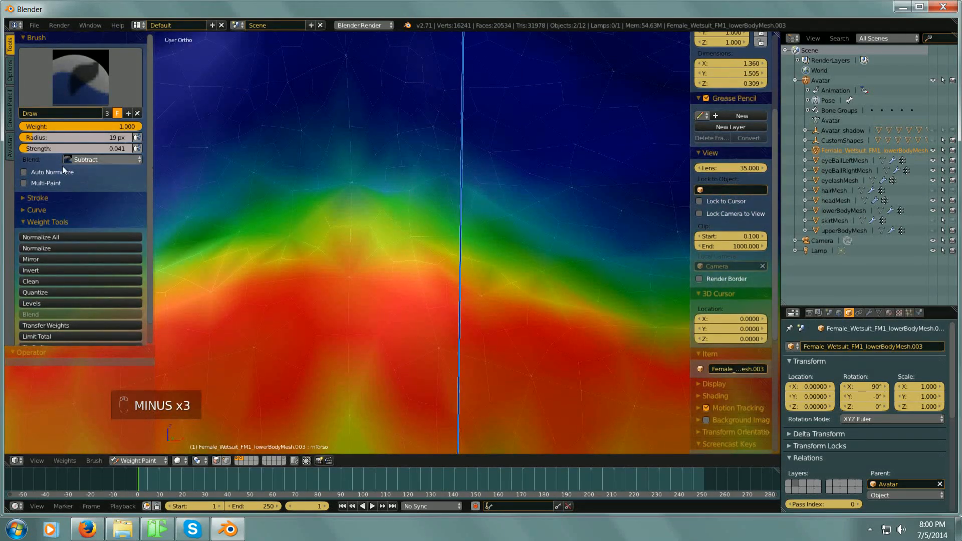
left_click(84, 159)
left_click(131, 146)
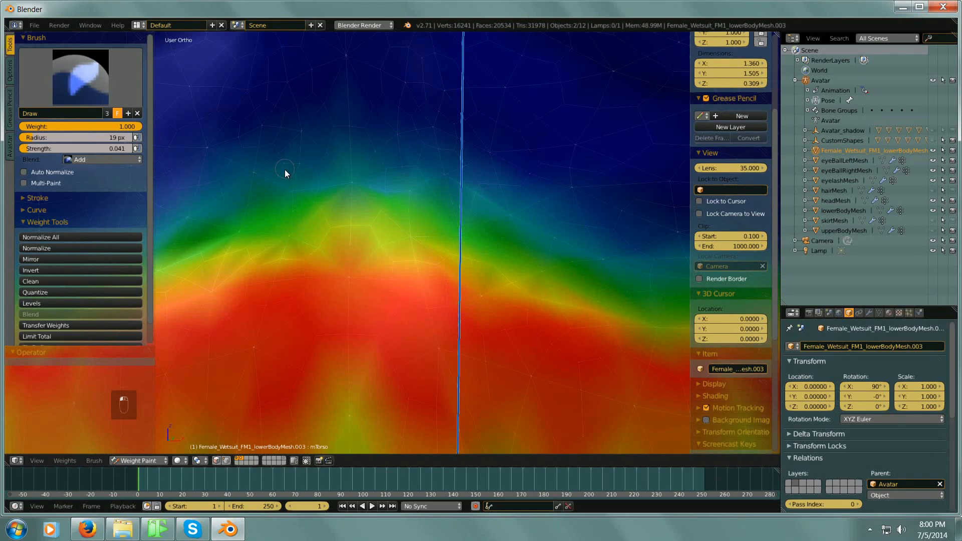
key("minus")
key("minus")
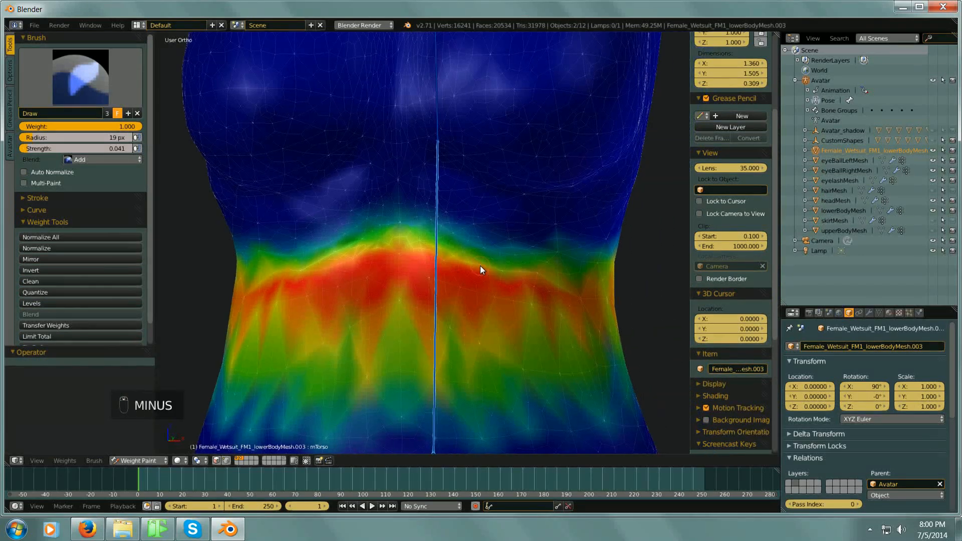
scroll(506, 244, "up", 6)
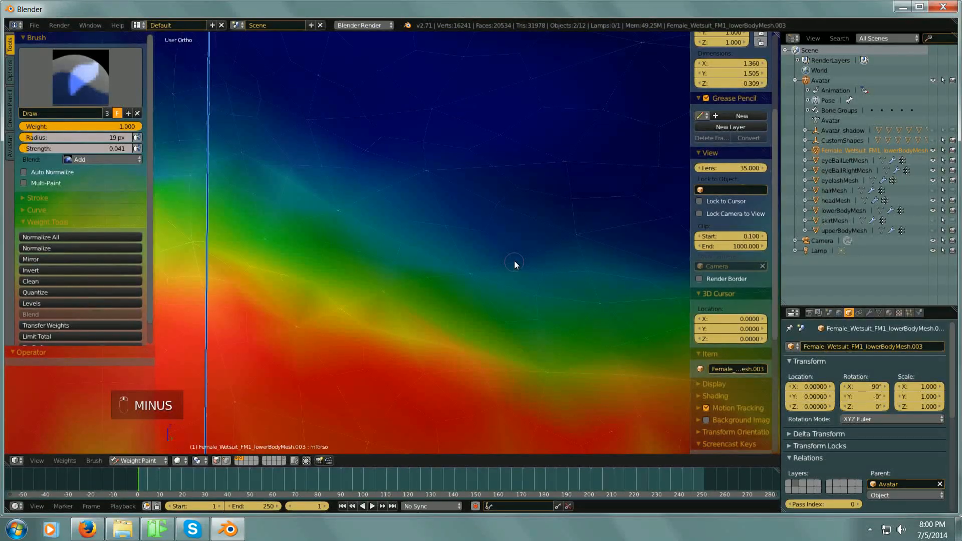
scroll(397, 298, "down", 7)
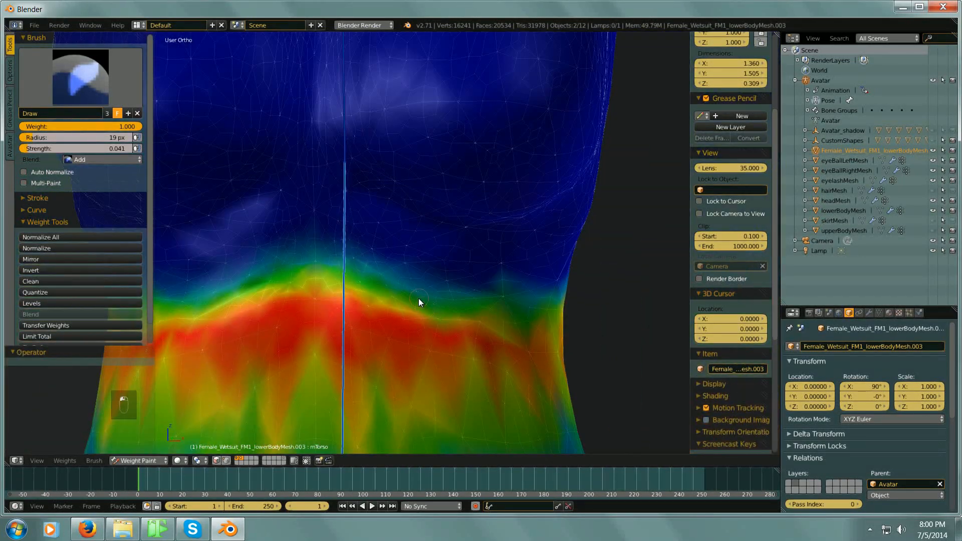
middle_click_drag(418, 299, 483, 310)
scroll(464, 304, "up", 3)
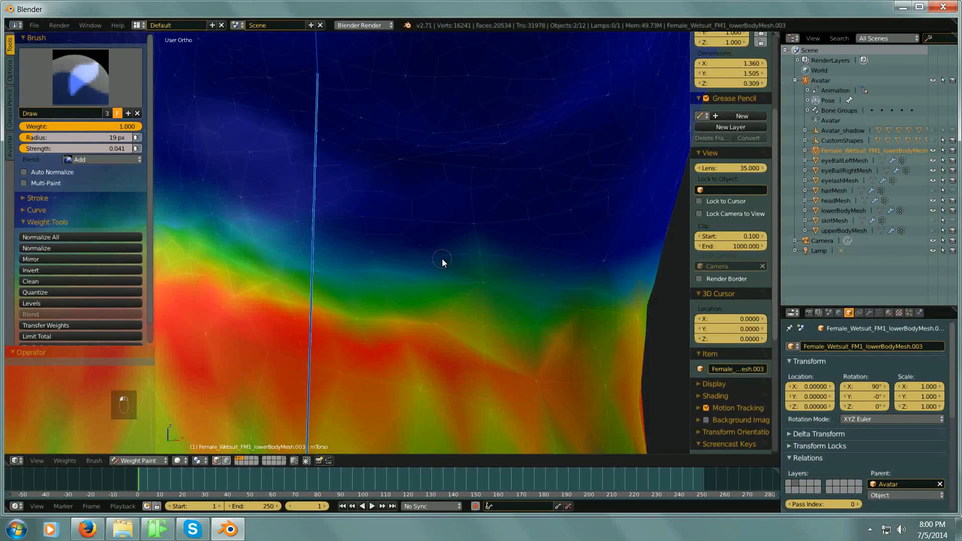
Set the brush to Subtract blending and enable X Mirror for weight painting.
left_click(122, 159)
left_click(122, 126)
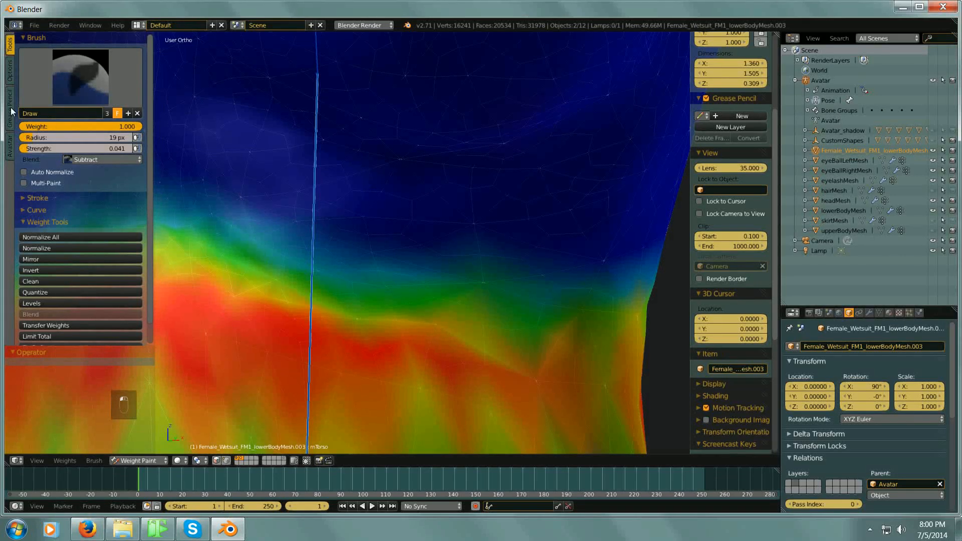
left_click(10, 71)
left_click(26, 129)
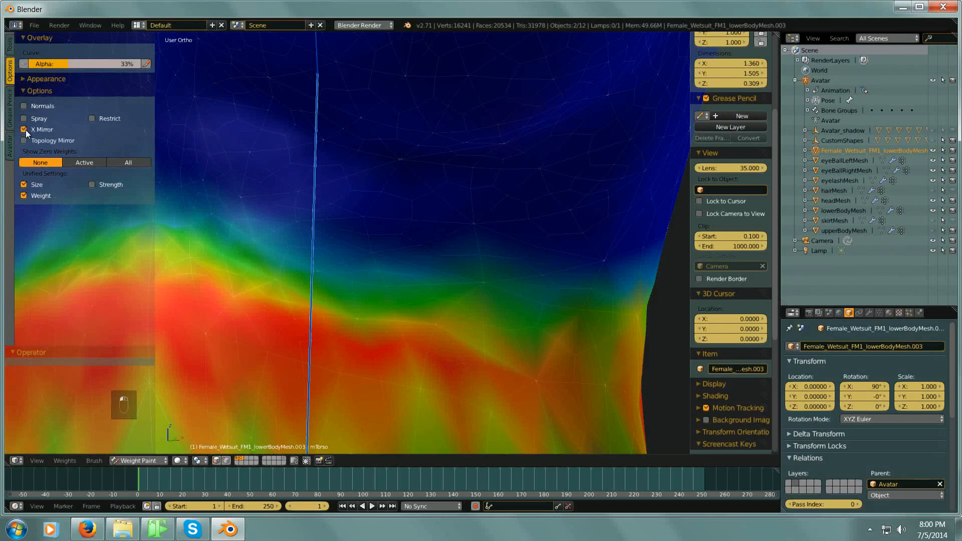
Examine the mTorso weights around the front of the waist, from the upper boundary down to the hips.
scroll(482, 311, "down", 5)
middle_click_drag(382, 300, 447, 285)
key("minus")
scroll(309, 289, "up", 6)
scroll(374, 272, "down", 4)
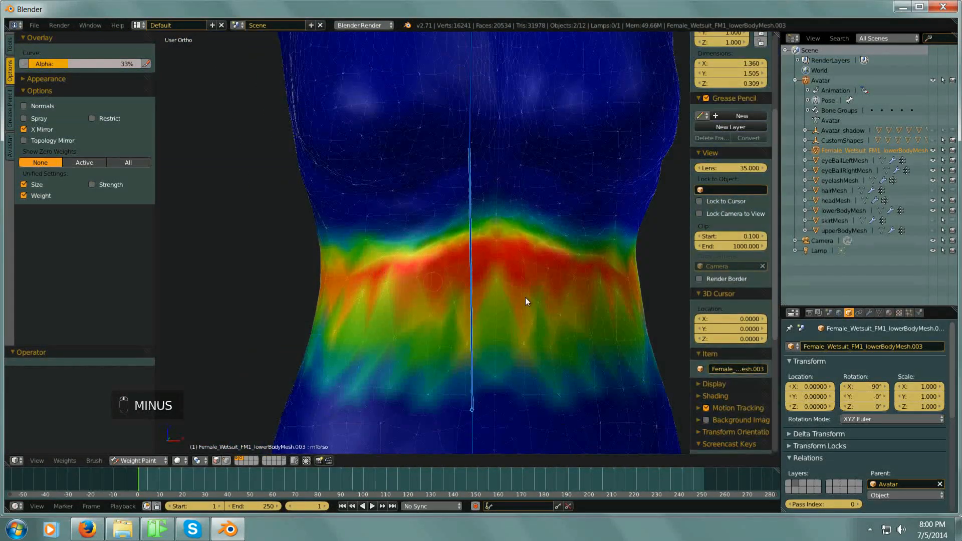
middle_click_drag(567, 289, 450, 278, "shift")
key("minus")
middle_click_drag(478, 407, 516, 381)
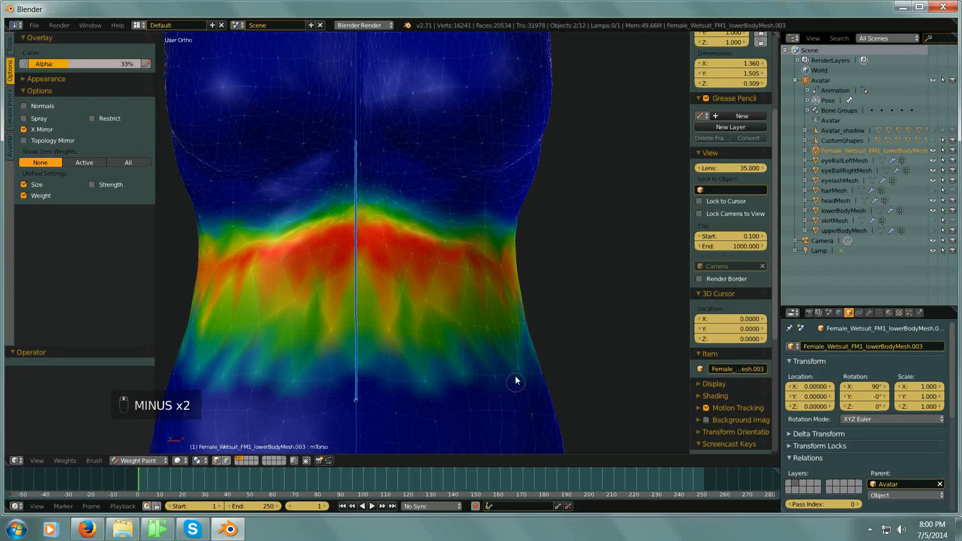
middle_click_drag(440, 424, 434, 365, "shift")
key("minus")
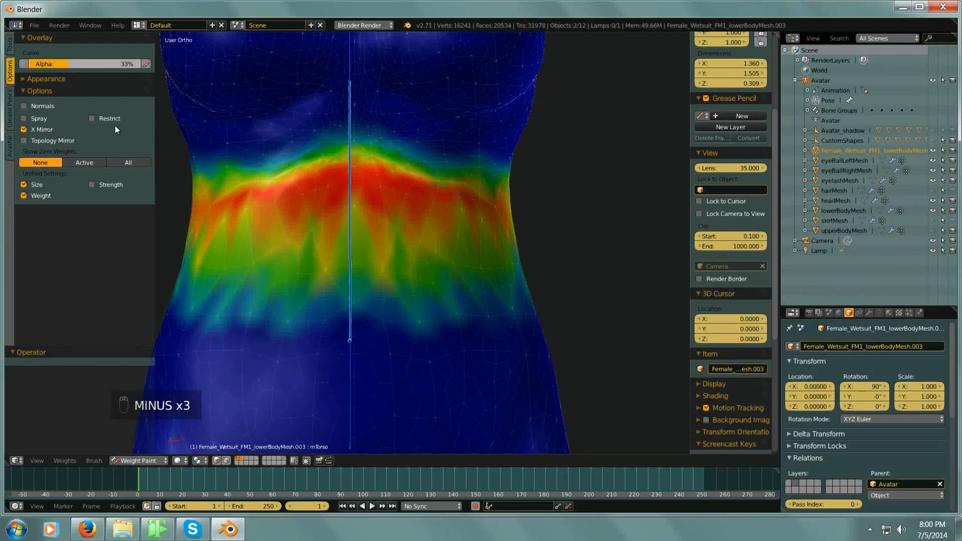
Enable Topology Mirror in the weight painting options and return to the brush settings.
left_click(9, 44)
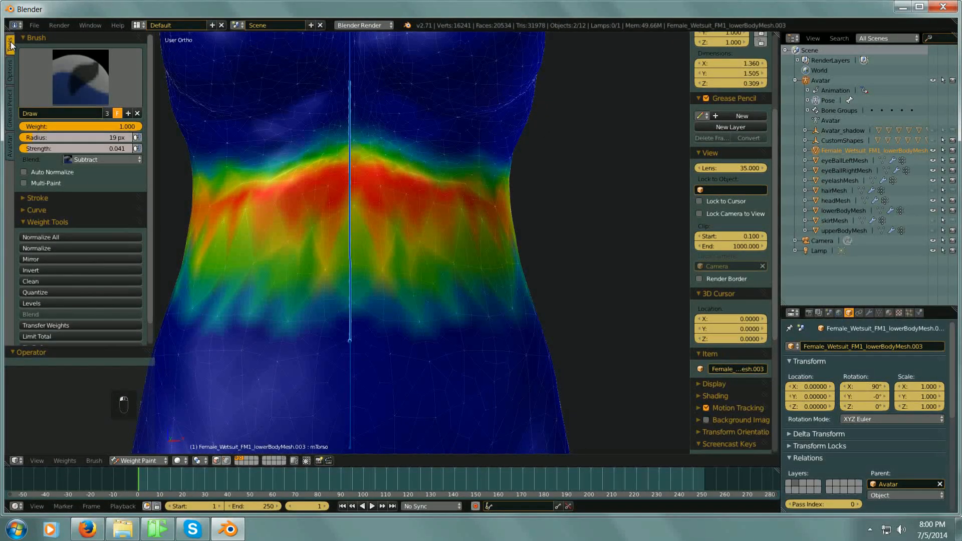
left_click(9, 71)
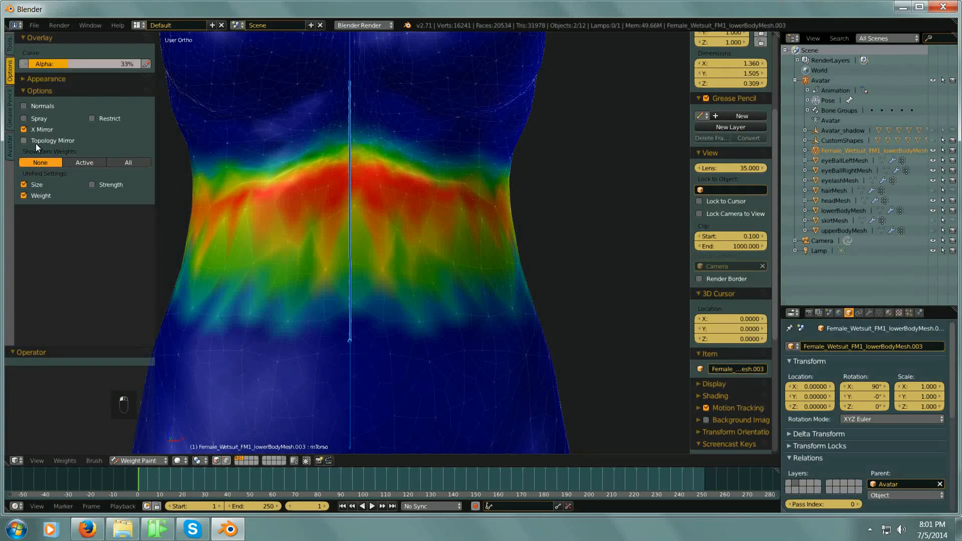
left_click(26, 141)
left_click(13, 50)
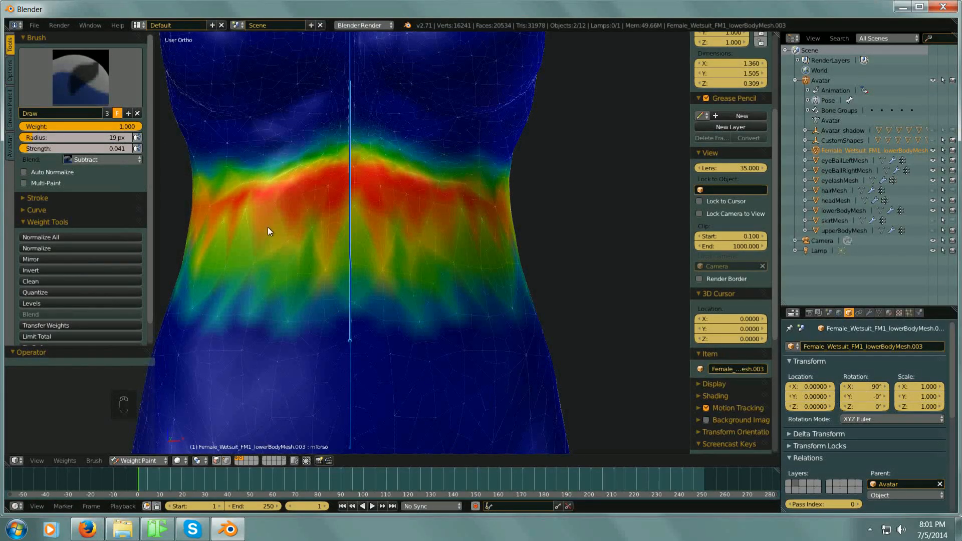
Subtract the jagged mTorso weights along their lower boundary across the front and sides of the waist.
scroll(443, 343, "up", 6)
scroll(431, 338, "down", 5)
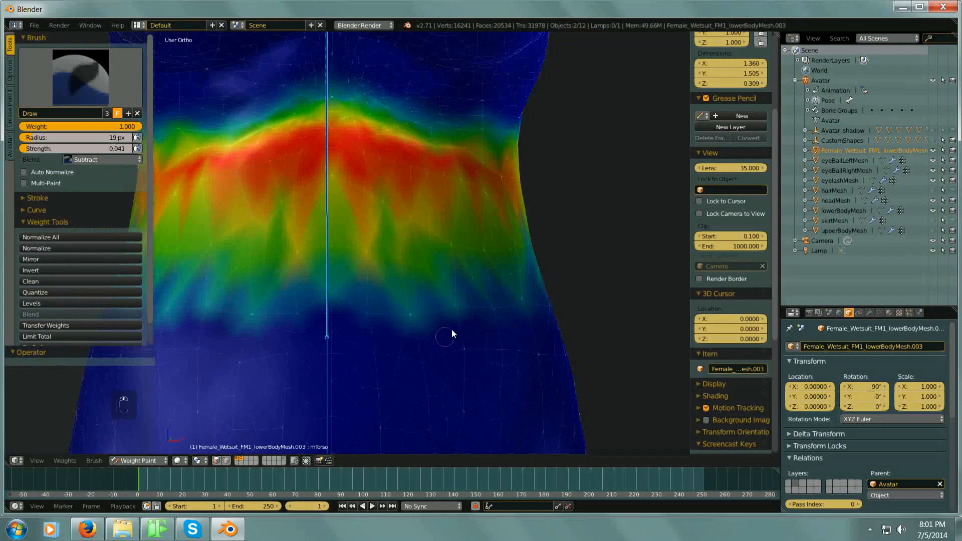
key("minus")
middle_click_drag(452, 329, 508, 314, "shift")
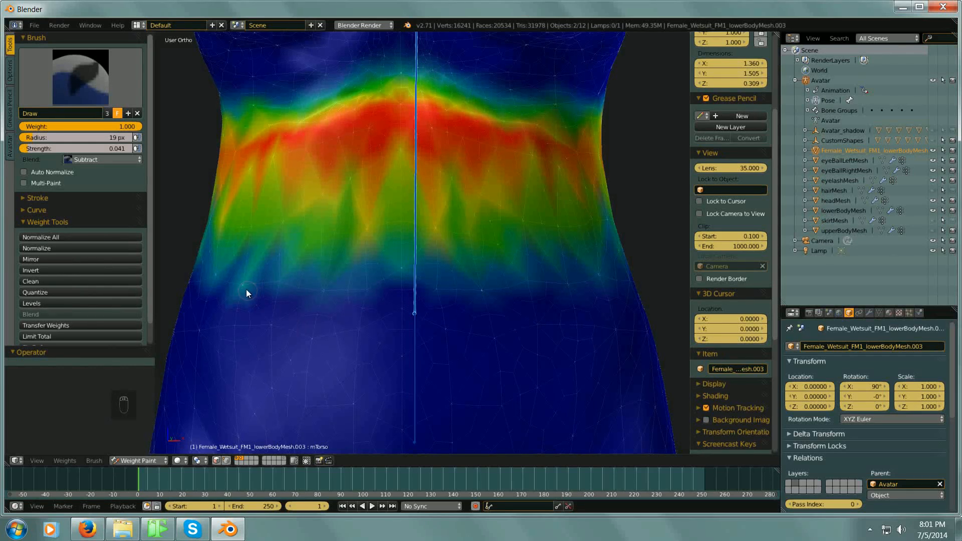
left_click(567, 284)
left_click(600, 276)
left_click(223, 221)
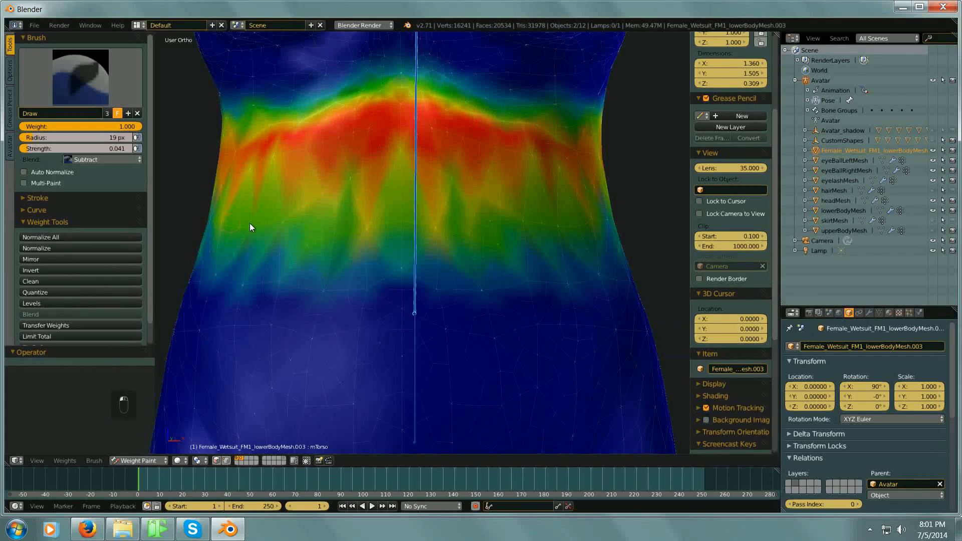
Switch the brush to Add blending and build up the mTorso weights along the upper boundary beside the centre line.
key("minus")
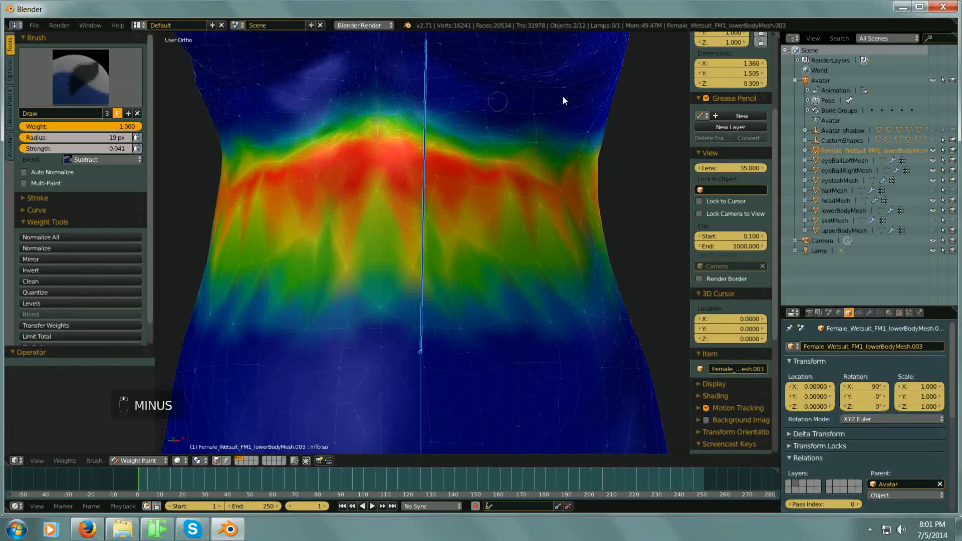
key("minus")
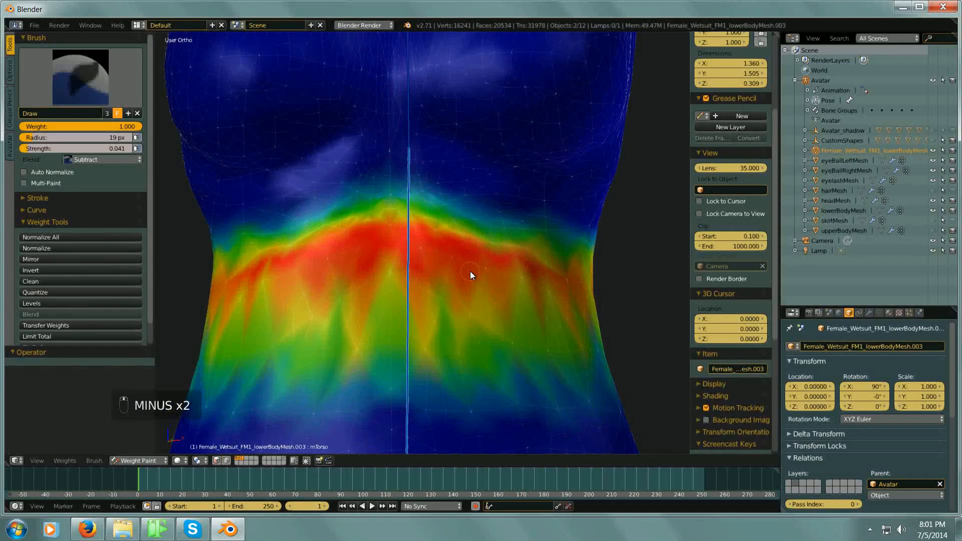
key("minus")
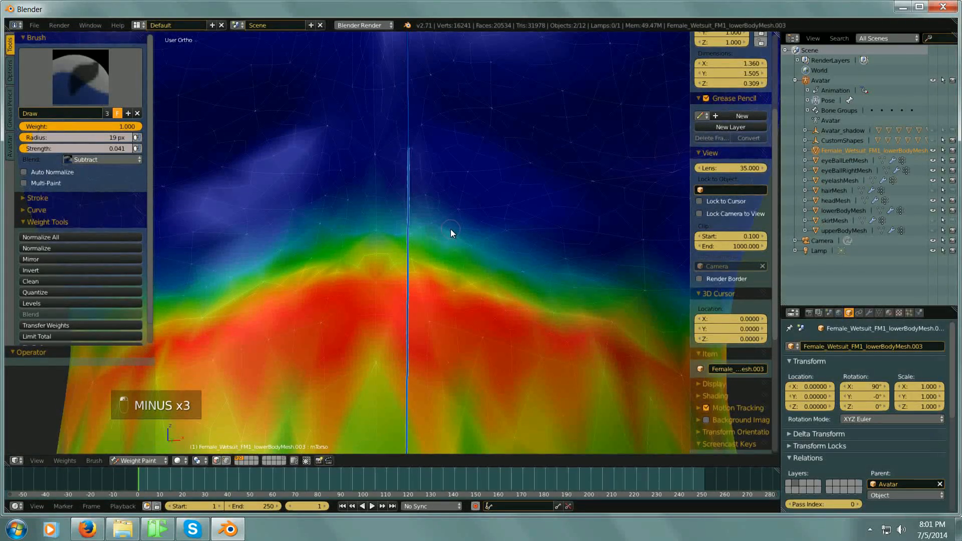
left_click(116, 161)
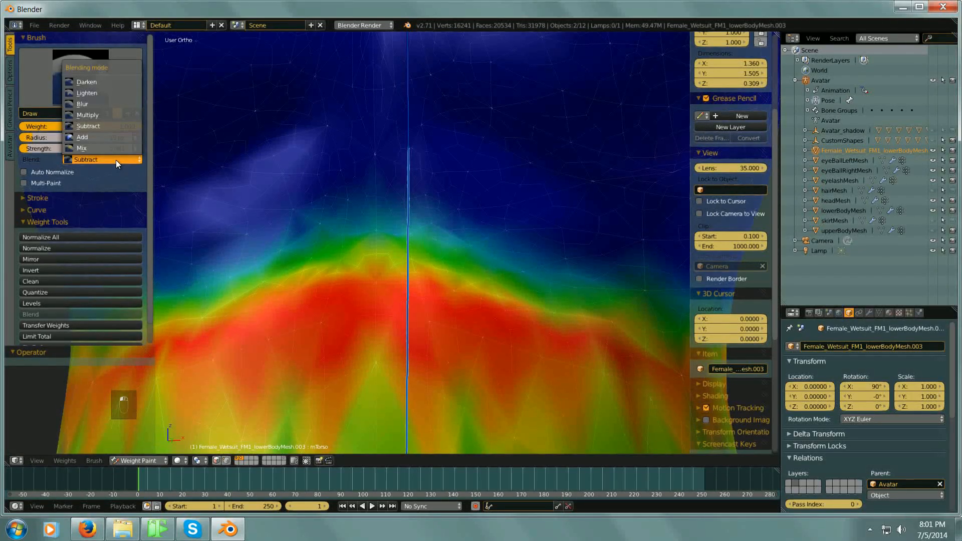
left_click(124, 137)
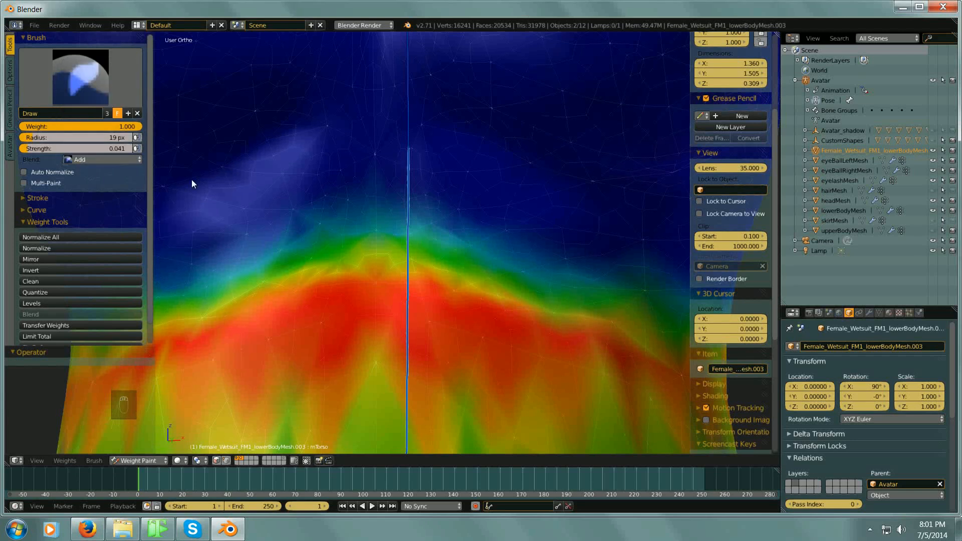
scroll(452, 230, "up", 3)
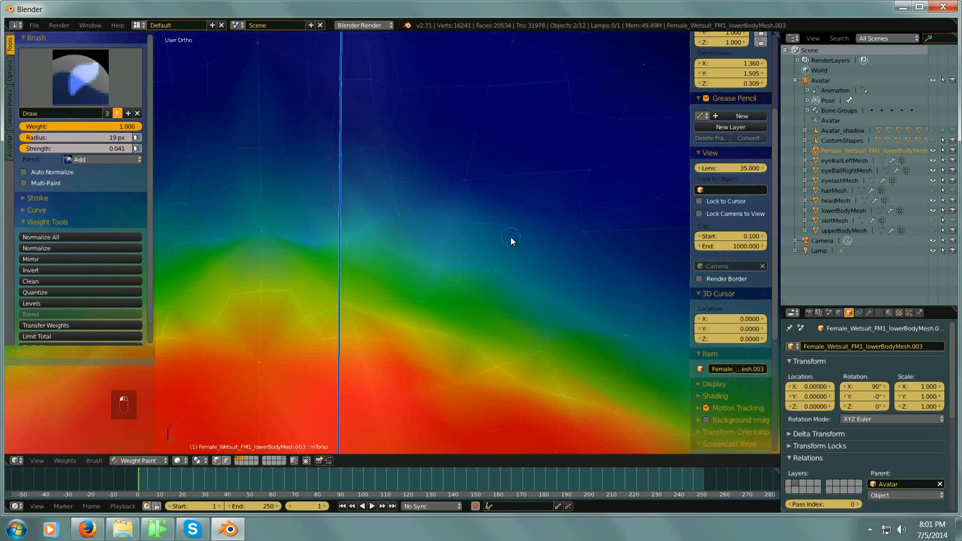
scroll(508, 238, "down", 4)
scroll(411, 243, "up", 5)
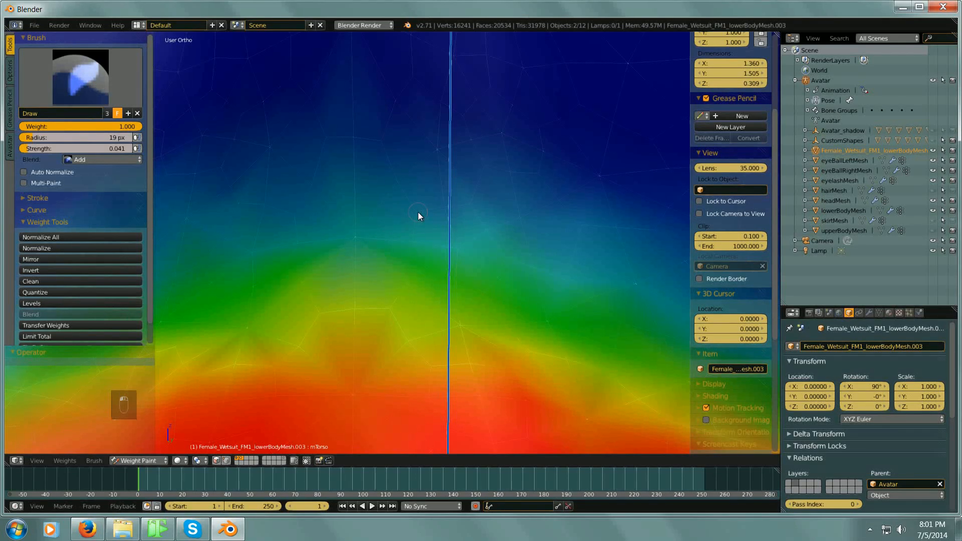
scroll(484, 262, "down", 7)
key("minus")
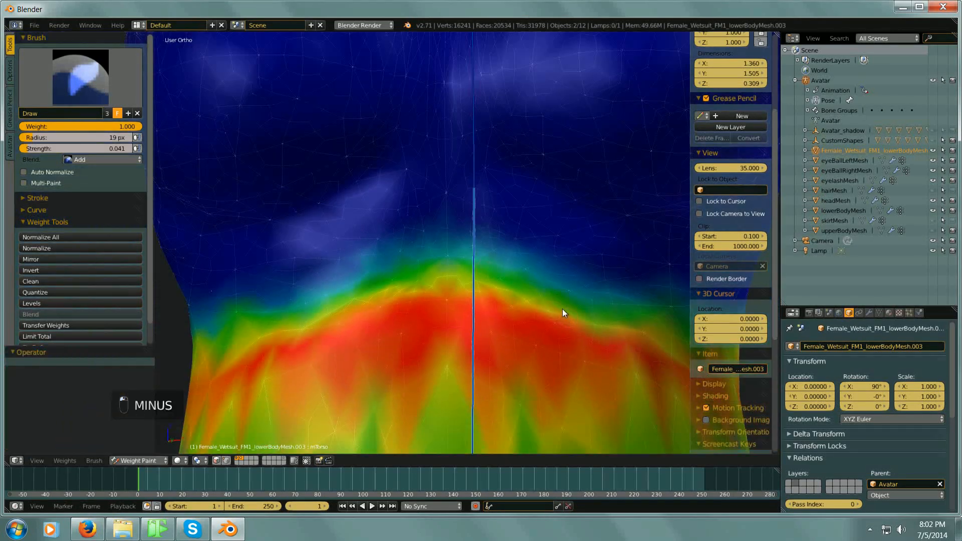
Select the mChest bone and set the brush to Blur blending with strength 0.482 and radius 48 px.
mouse_move(562, 309)
middle_mouse_down()
mouse_move(523, 285)
mouse_move(529, 289)
middle_mouse_up()
key("minus")
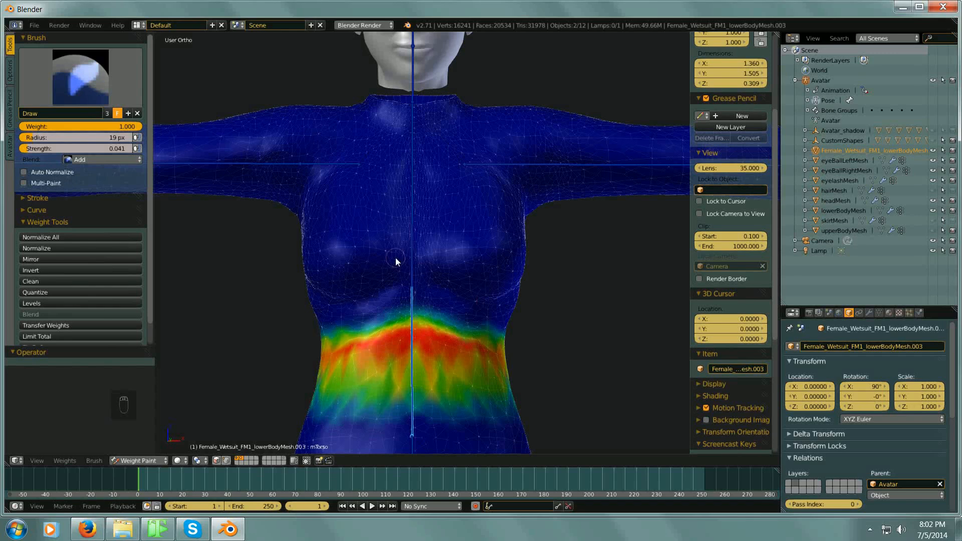
right_click(412, 181, "ctrl")
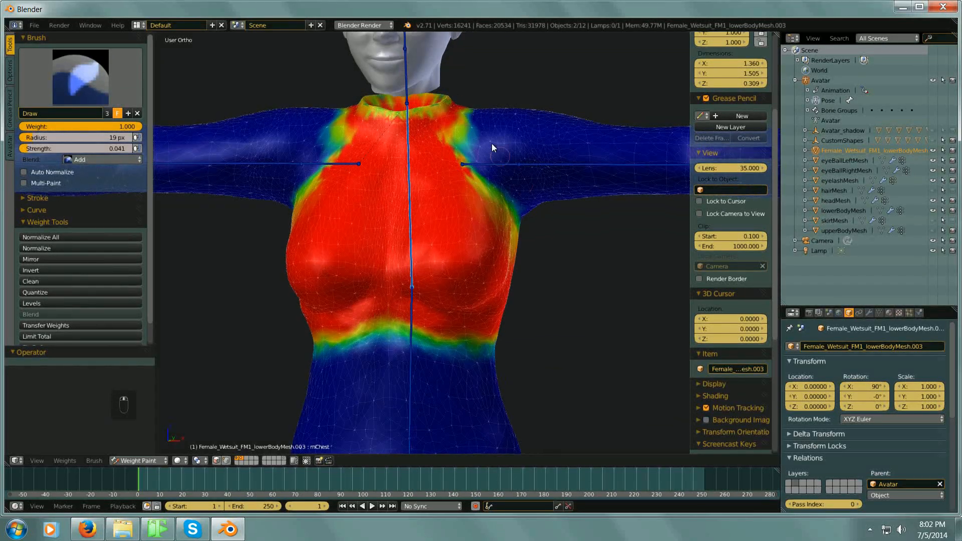
scroll(495, 145, "up", 6)
middle_click_drag(522, 153, 525, 156)
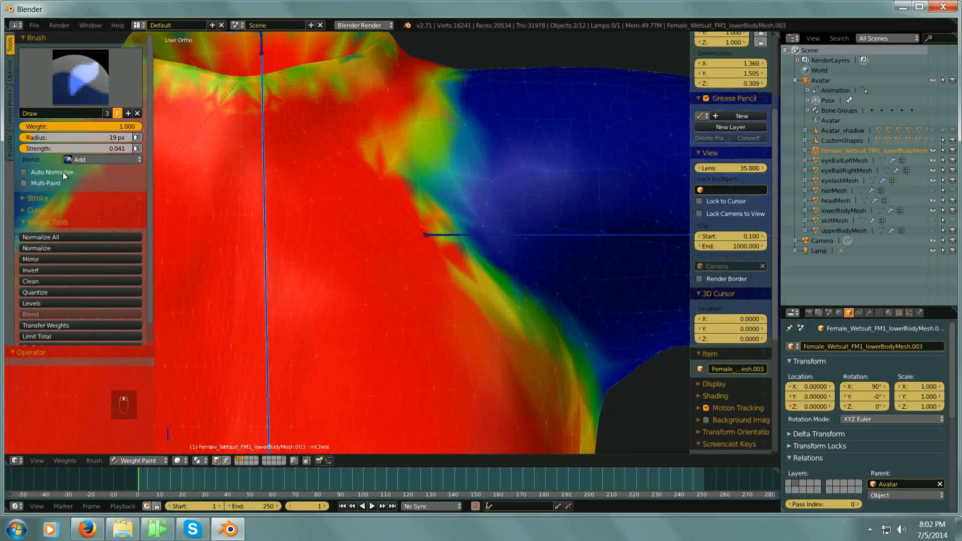
left_click(92, 160)
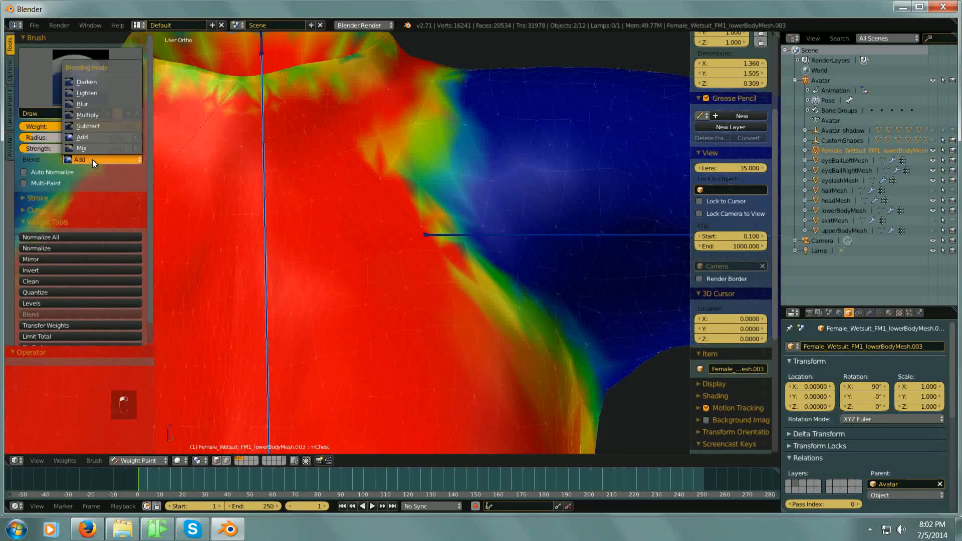
left_click(107, 103)
mouse_move(38, 148)
left_mouse_down()
mouse_move(75, 148)
mouse_move(47, 138)
left_mouse_up()
scroll(399, 211, "down", 5)
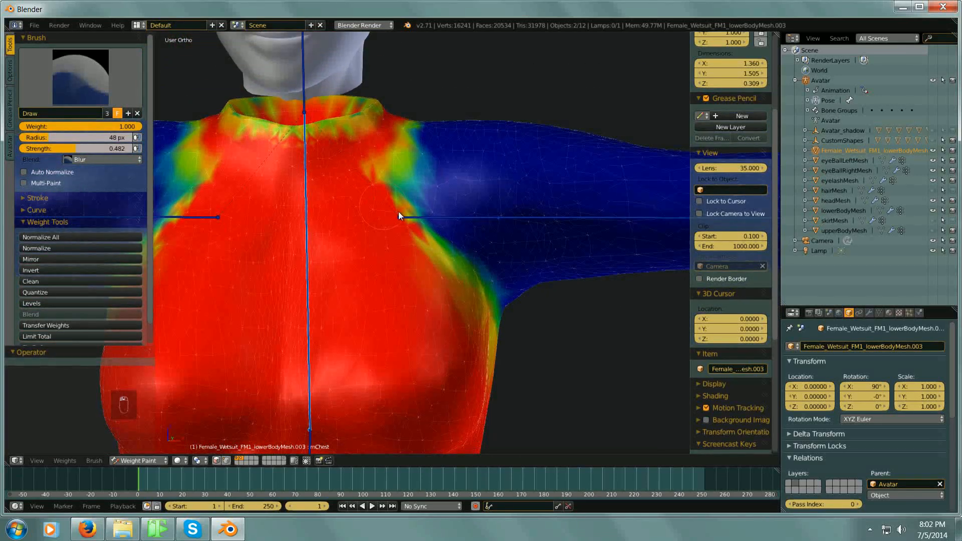
scroll(415, 211, "up", 5)
scroll(411, 241, "down", 3)
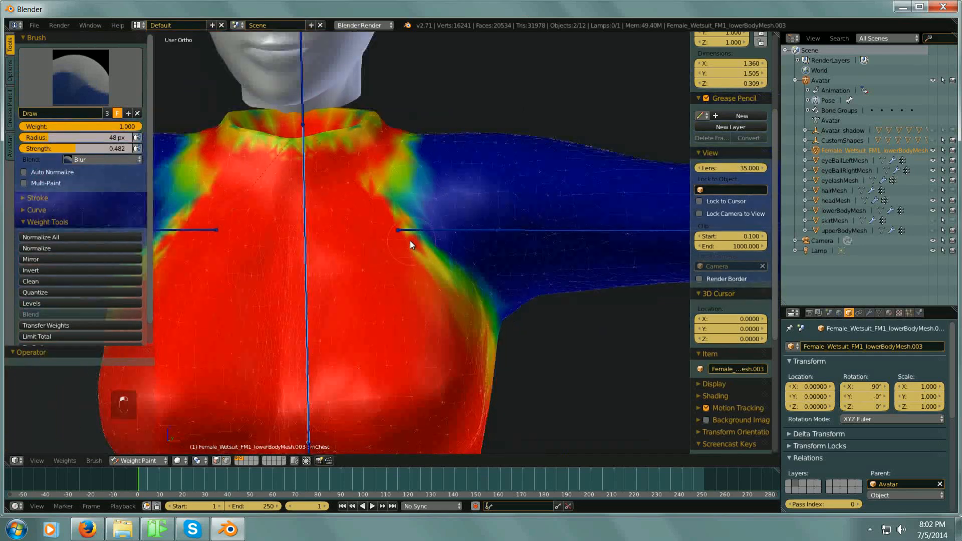
Blur the mChest weights along the boundary beside the left shoulder, from the collar side down to the armpit.
left_click(399, 212)
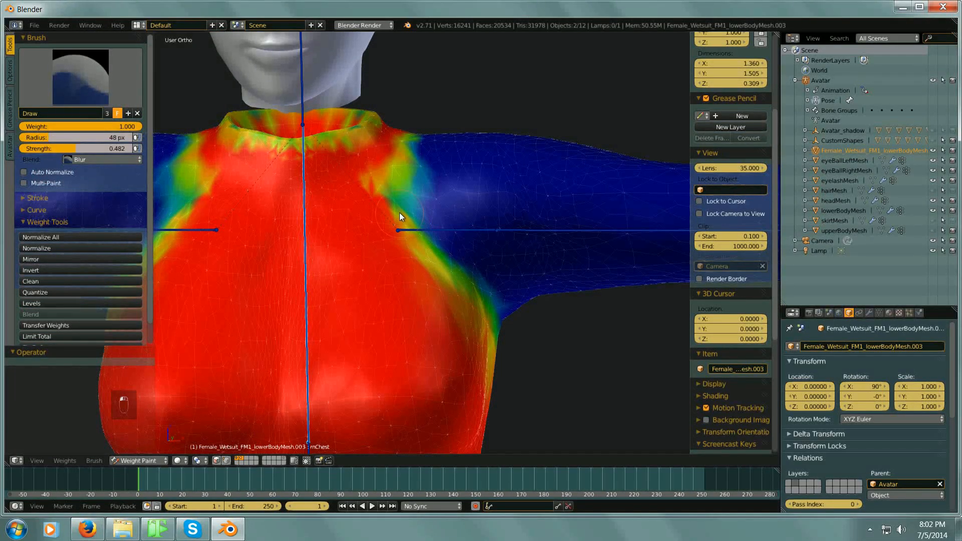
left_click(385, 198)
left_click(380, 189)
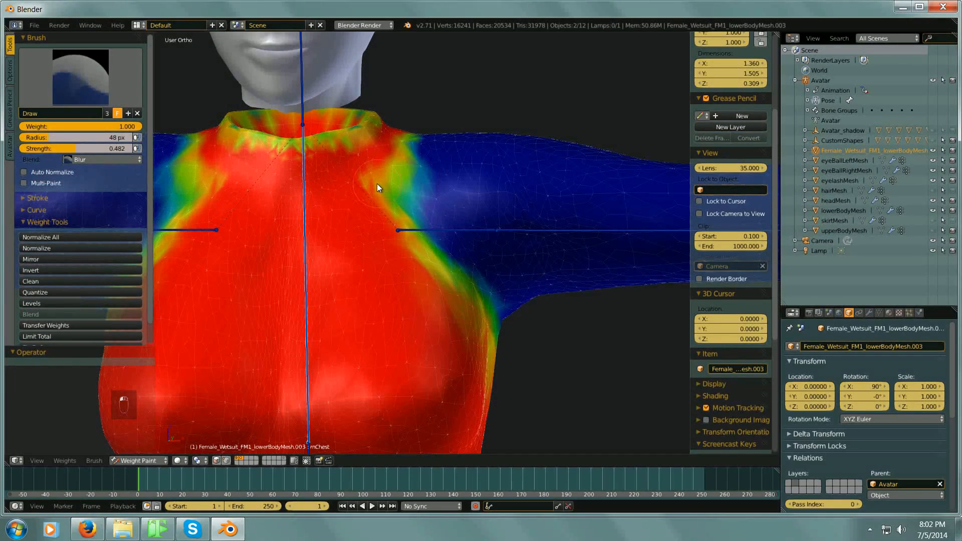
left_click(422, 229)
left_click(438, 252)
left_click(400, 229)
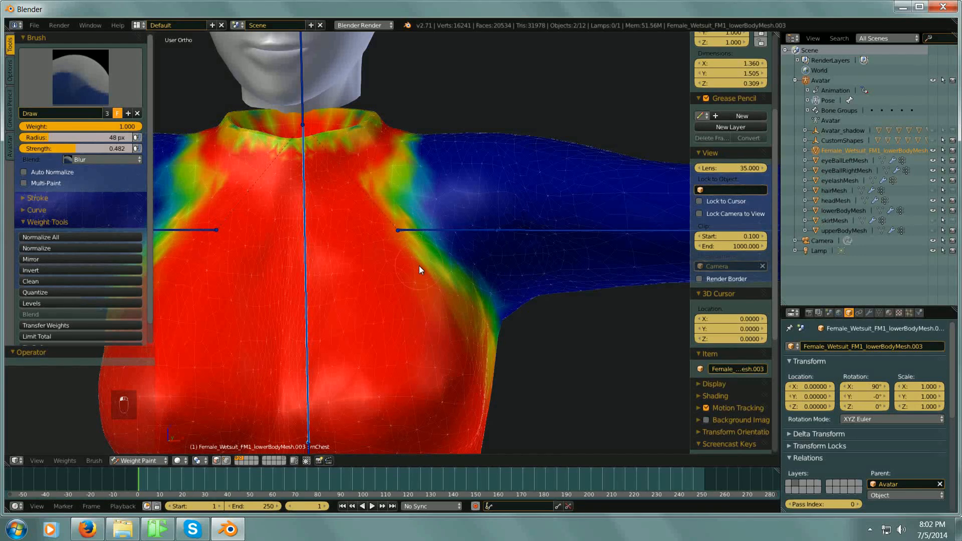
left_click(428, 274)
left_click(444, 303)
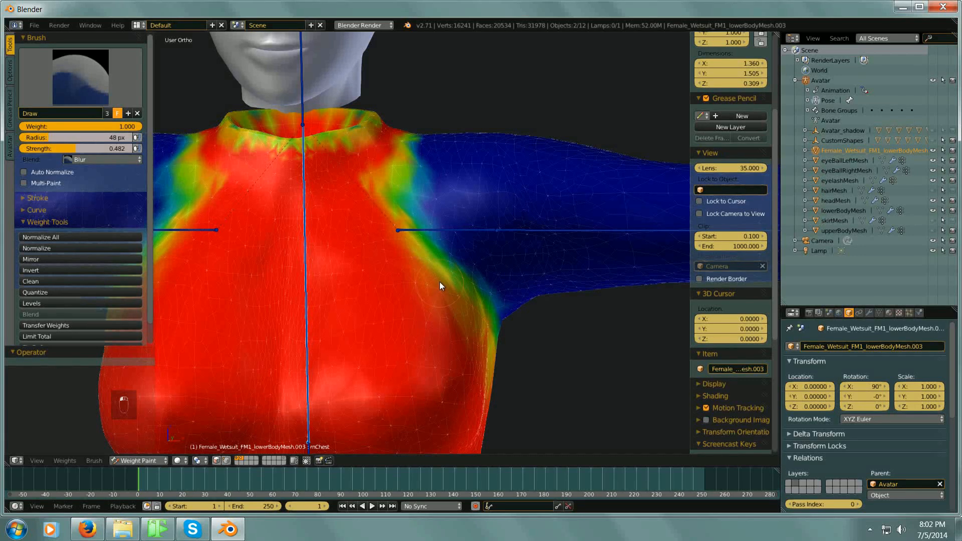
left_click(418, 255)
left_click(402, 216)
left_click(384, 197)
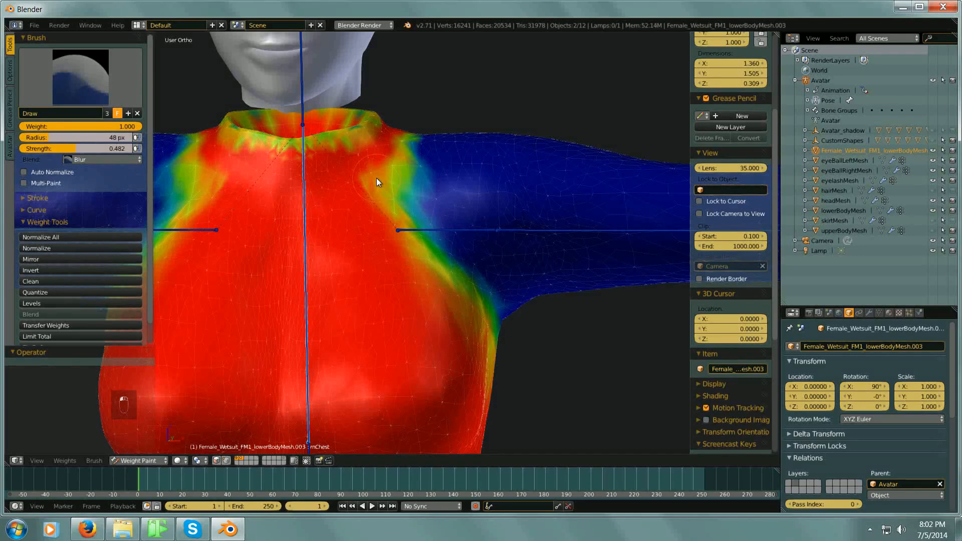
left_click(396, 159)
Select the mShoulderLeft bone and rotate it about 45° to lower the left arm.
key("minus")
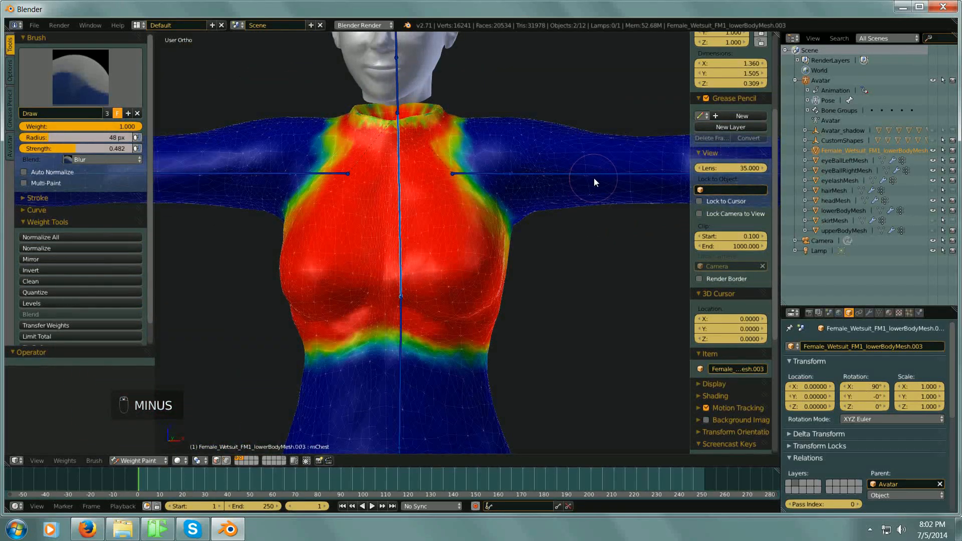
right_click(597, 175)
middle_click_drag(625, 223, 526, 230, "shift")
key("minus")
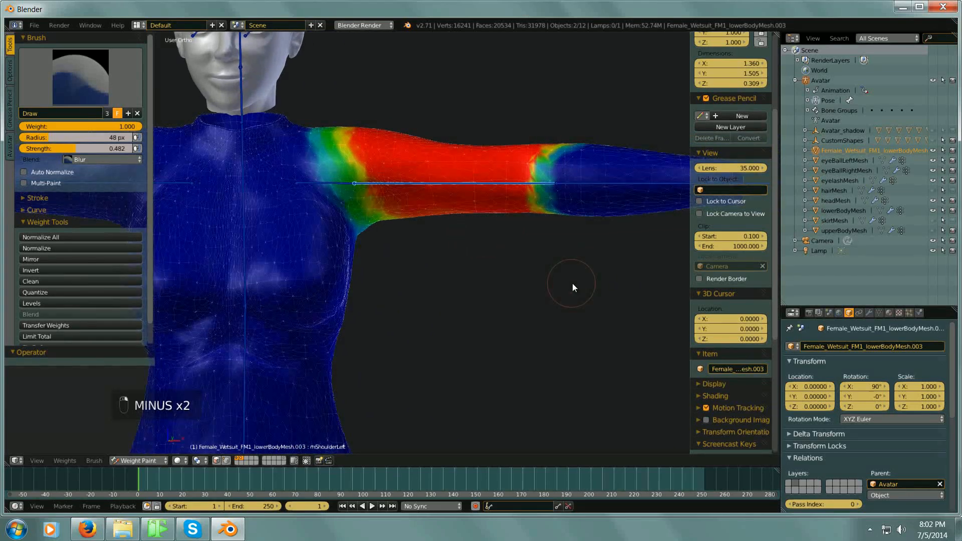
key("r")
left_click(446, 436)
Lower the left arm further from the back view by rotating the mShoulderLeft bone -22.472°.
mouse_move(401, 299)
middle_mouse_down()
mouse_move(383, 262)
mouse_move(395, 206)
mouse_move(306, 260)
mouse_move(204, 245)
mouse_move(161, 212)
mouse_move(166, 193)
middle_mouse_up()
key("r")
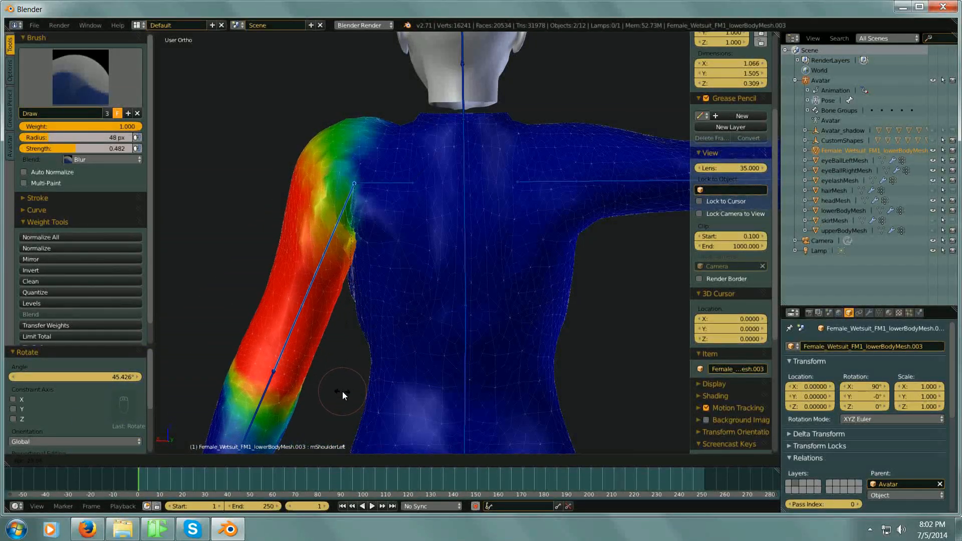
left_click(344, 392)
middle_click_drag(344, 391, 358, 313)
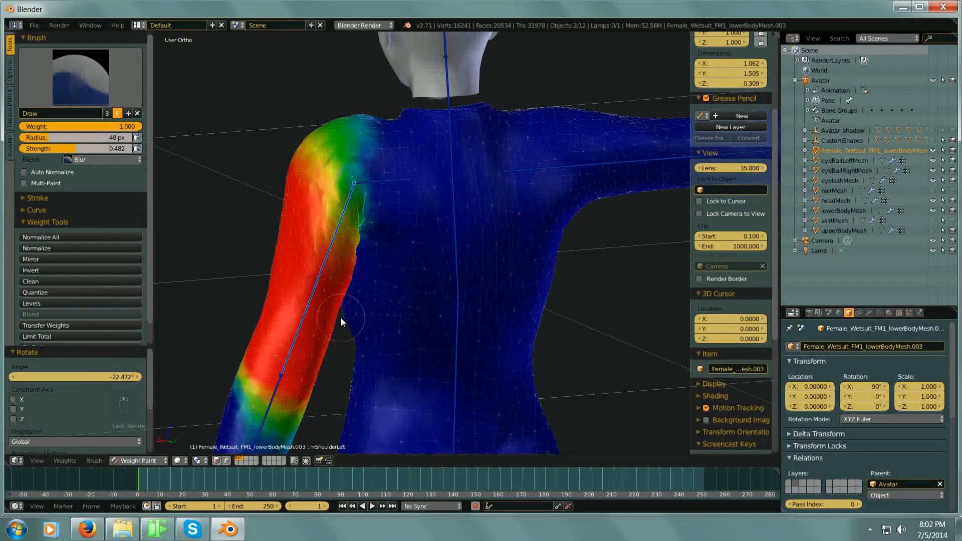
Blur the jagged mShoulderLeft weights on the back of the upper arm and around the armpit crease.
scroll(341, 317, "up", 5)
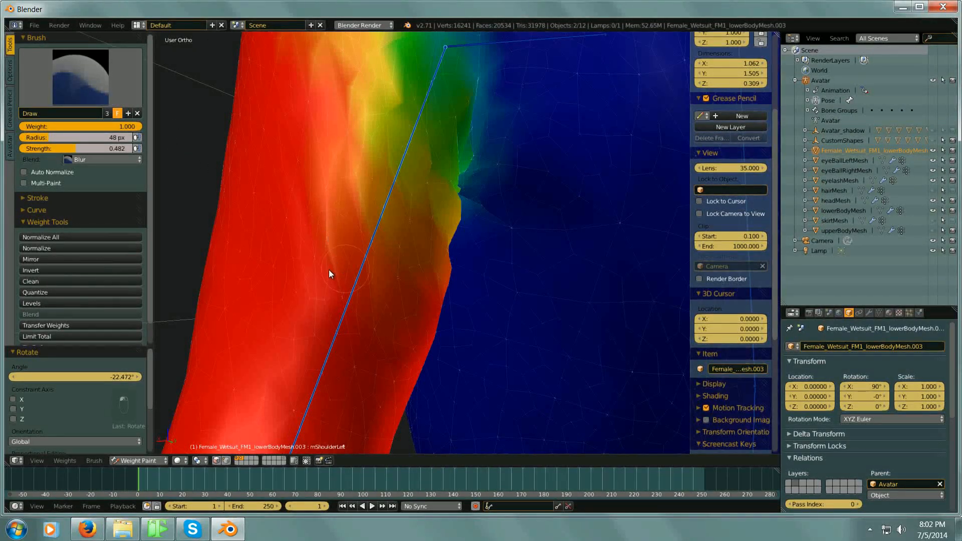
left_click_drag(329, 269, 278, 261)
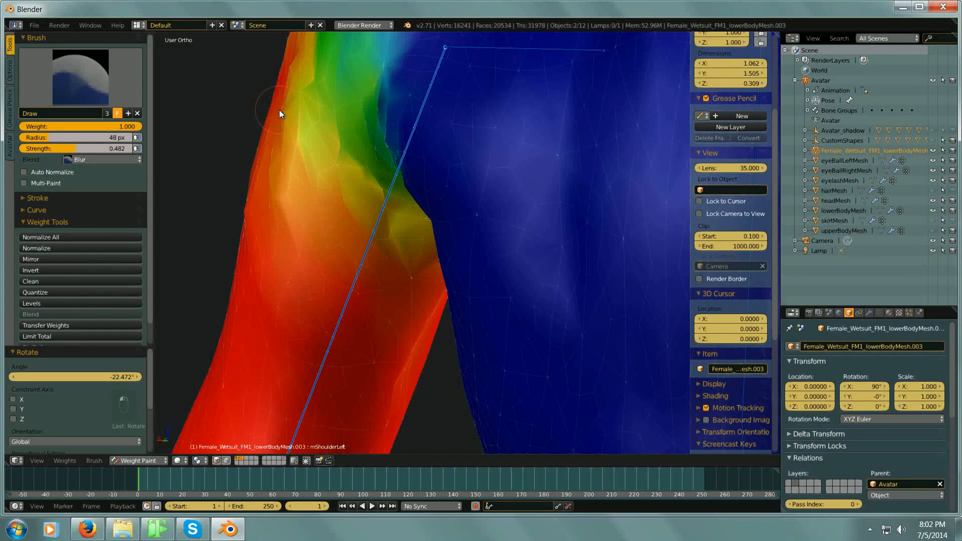
mouse_move(300, 83)
left_mouse_down()
mouse_move(365, 130)
mouse_move(342, 101)
left_mouse_up()
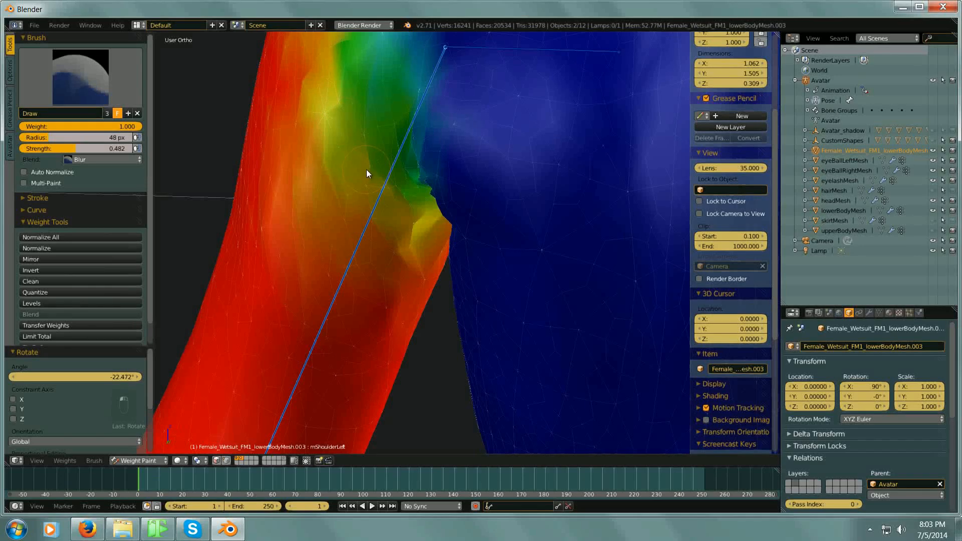
left_click_drag(376, 194, 380, 227)
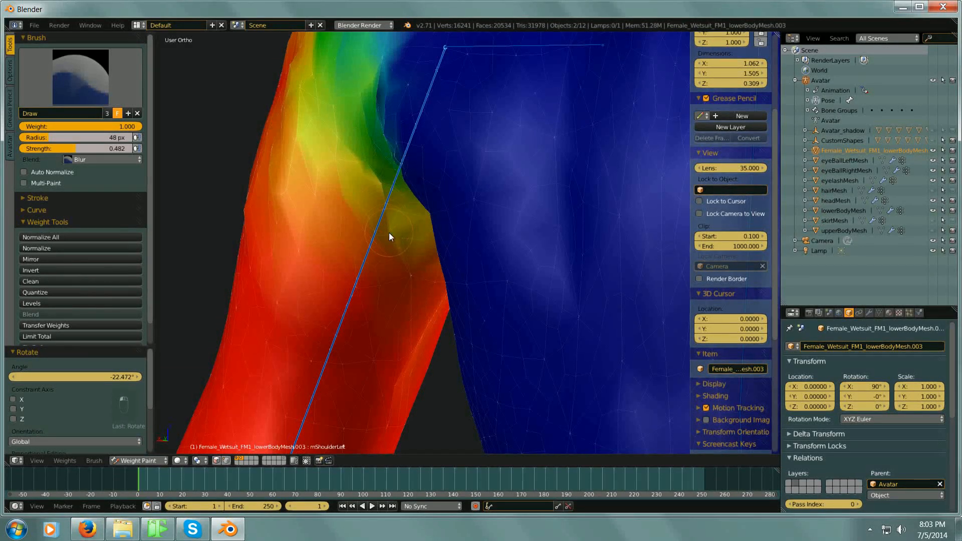
left_click_drag(386, 257, 332, 191)
mouse_move(343, 200)
middle_mouse_down()
mouse_move(402, 236)
mouse_move(381, 288)
mouse_move(365, 281)
middle_mouse_up()
Blur the mShoulderLeft weights on the back of the shoulder where they fade into the torso.
key("minus")
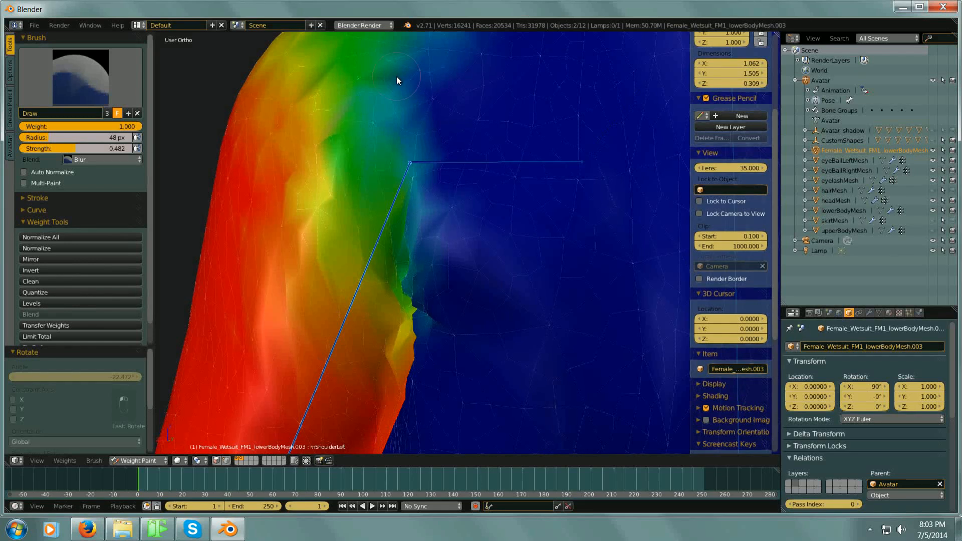
key("minus")
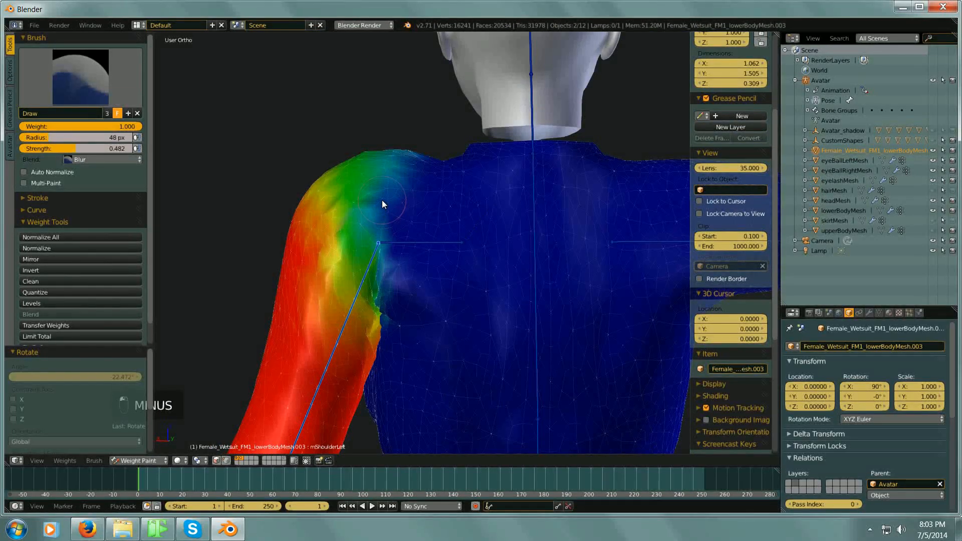
mouse_move(368, 211)
left_mouse_down()
mouse_move(365, 231)
mouse_move(380, 252)
mouse_move(395, 247)
left_mouse_up()
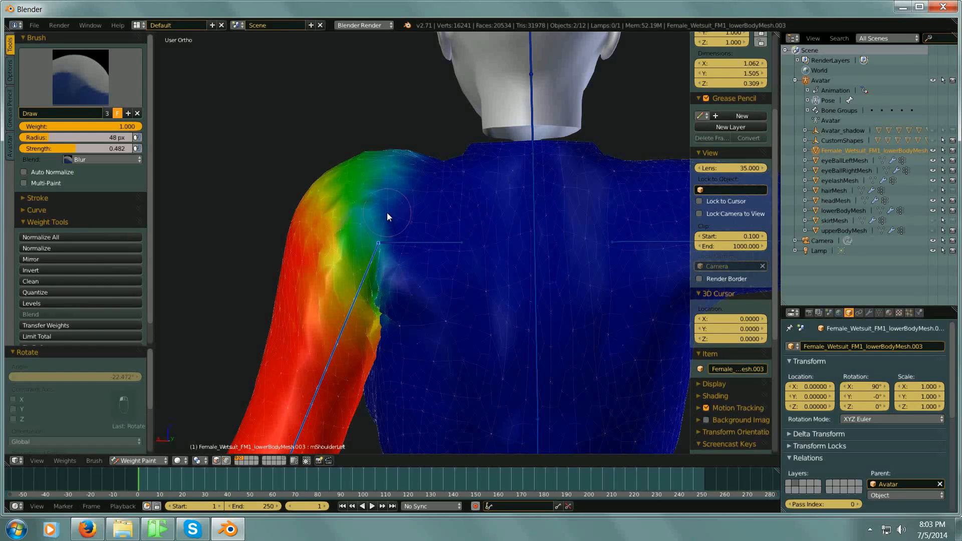
Blur the mShoulderLeft weight transition at the front of the left armpit.
mouse_move(395, 221)
middle_mouse_down()
mouse_move(406, 212)
mouse_move(354, 245)
middle_mouse_up()
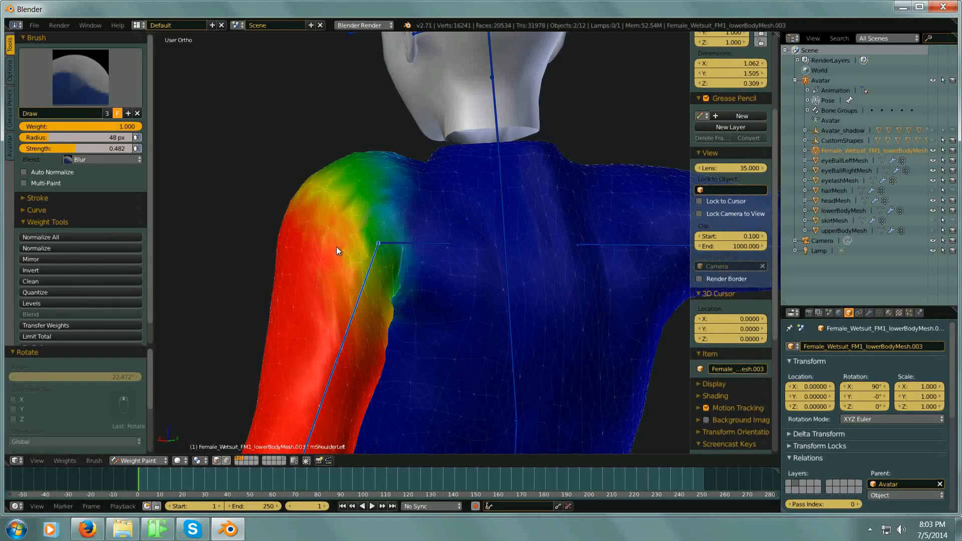
middle_click_drag(350, 200, 437, 249)
middle_click_drag(371, 250, 445, 246)
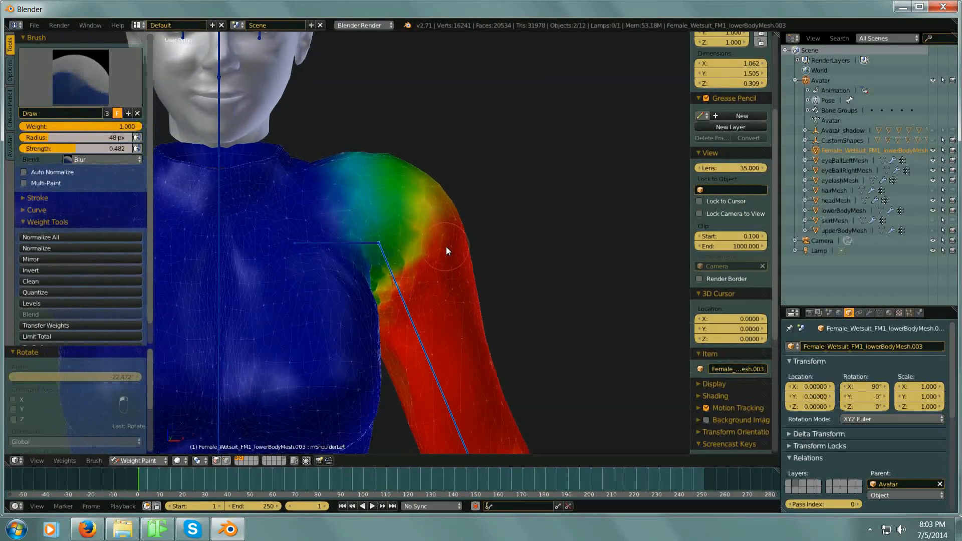
scroll(397, 279, "up", 5)
scroll(397, 282, "up", 1)
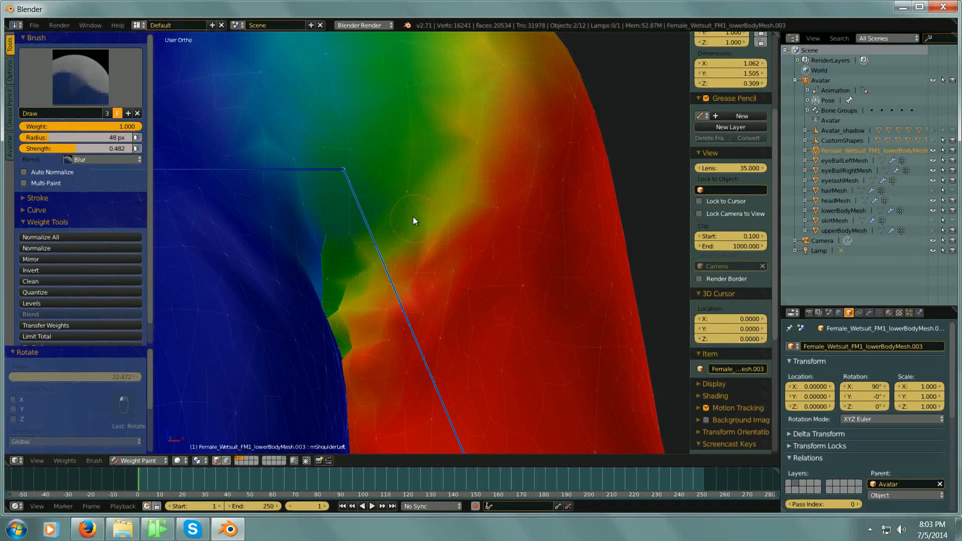
mouse_move(398, 244)
left_mouse_down()
mouse_move(395, 233)
mouse_move(344, 281)
mouse_move(352, 268)
left_mouse_up()
mouse_move(365, 300)
middle_mouse_down()
mouse_move(353, 294)
mouse_move(363, 263)
mouse_move(395, 228)
mouse_move(387, 241)
middle_mouse_up()
key("minus")
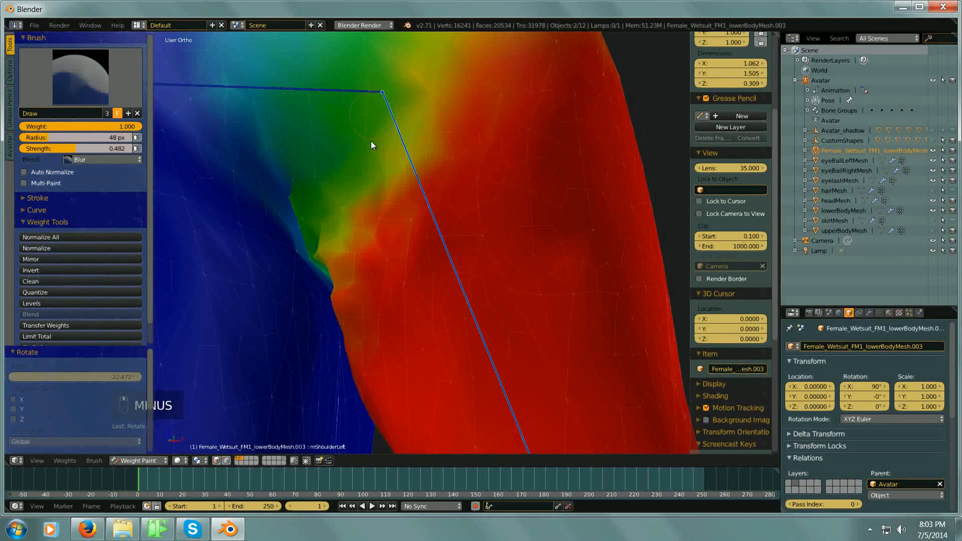
scroll(359, 280, "up", 4)
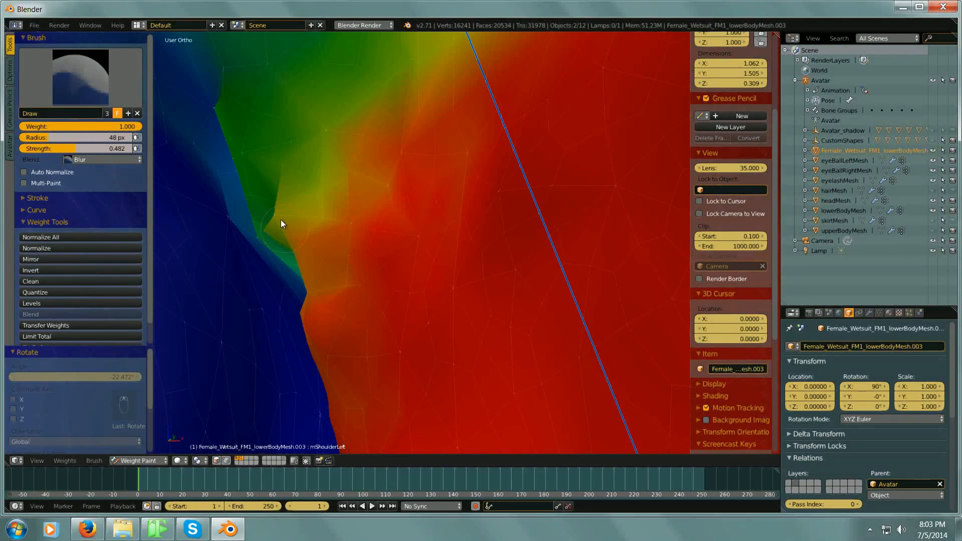
mouse_move(281, 214)
middle_mouse_down()
mouse_move(329, 207)
mouse_move(387, 267)
mouse_move(371, 267)
middle_mouse_up()
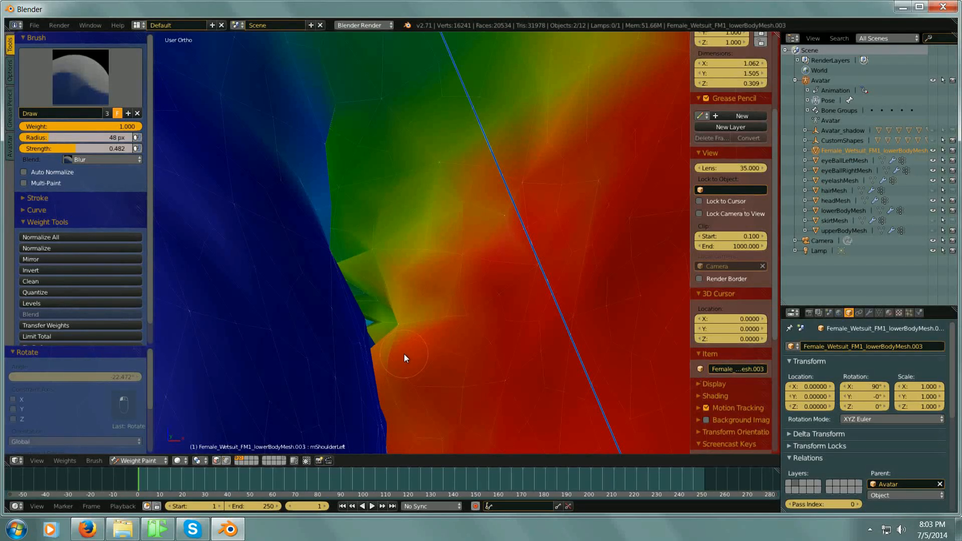
Examine the blurred mShoulderLeft weights around the front of the armpit and along the lowered arm.
key("KP_Subtract")
key("KP_Subtract")
key("KP_Subtract")
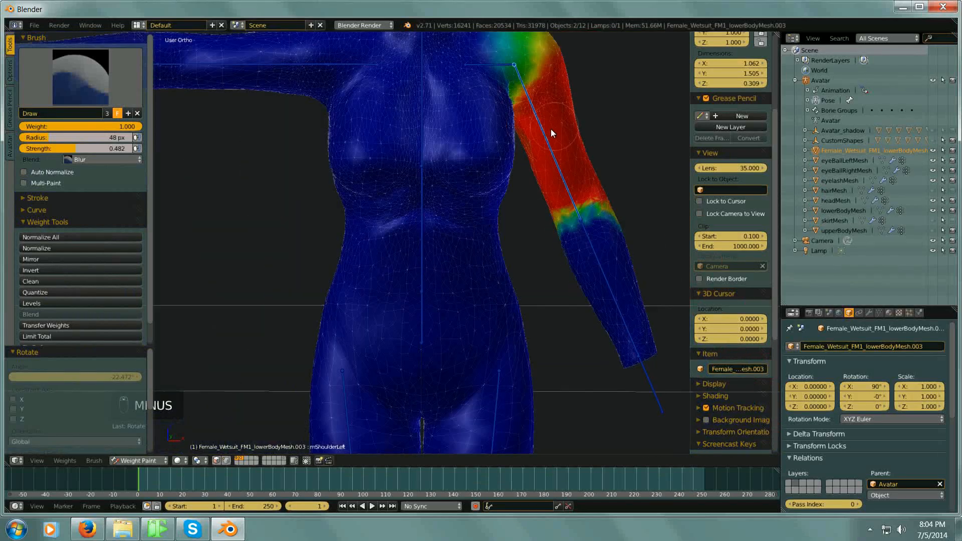
key("KP_Subtract")
middle_click_drag(501, 255, 425, 253)
scroll(430, 251, "up", 5)
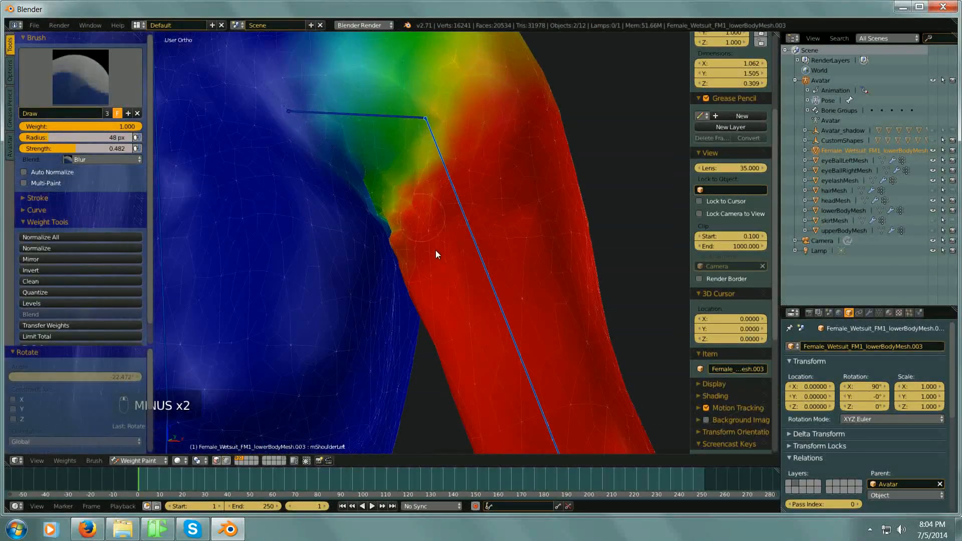
mouse_move(449, 167)
middle_mouse_down()
mouse_move(467, 160)
mouse_move(461, 166)
middle_mouse_up()
middle_click_drag(557, 199, 501, 169)
scroll(500, 169, "down", 3)
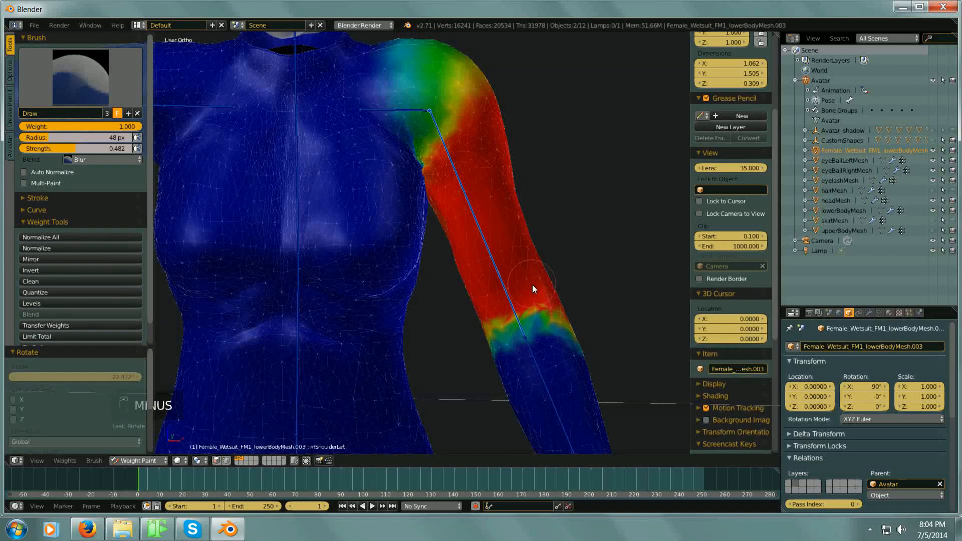
Raise the left arm by rotating the mShoulderLeft bone -36.999° and check the shoulder's deformation from several angles.
key("r")
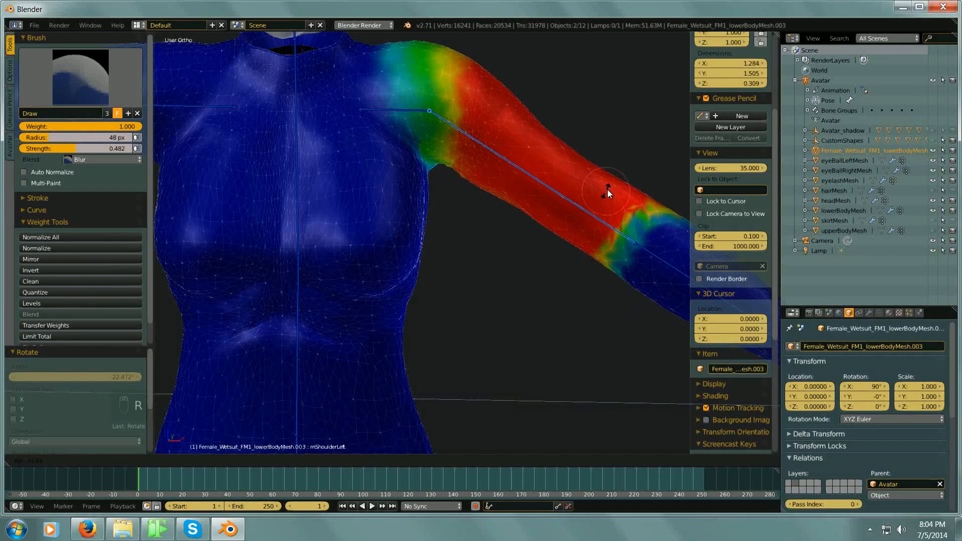
left_click(609, 185)
middle_click_drag(609, 186, 562, 223)
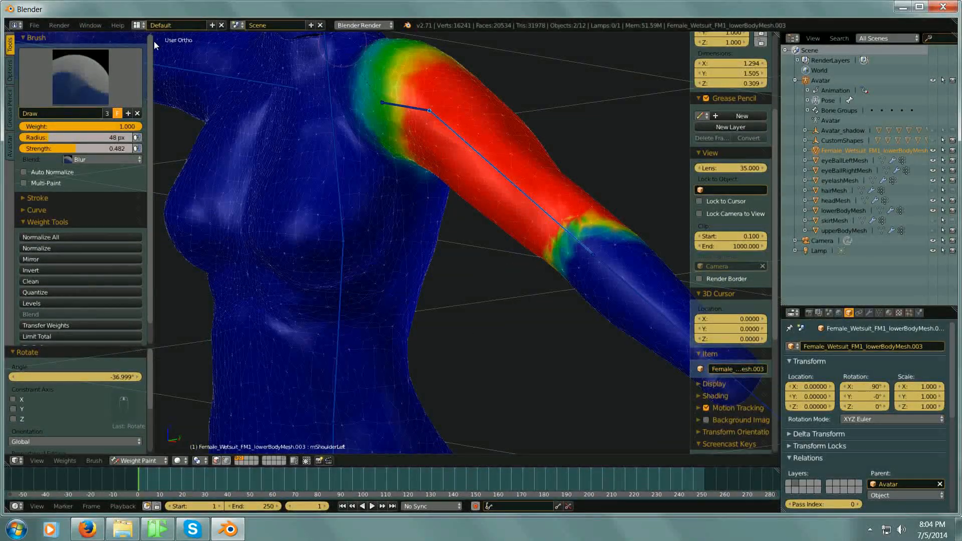
key("minus")
key("minus")
key("minus")
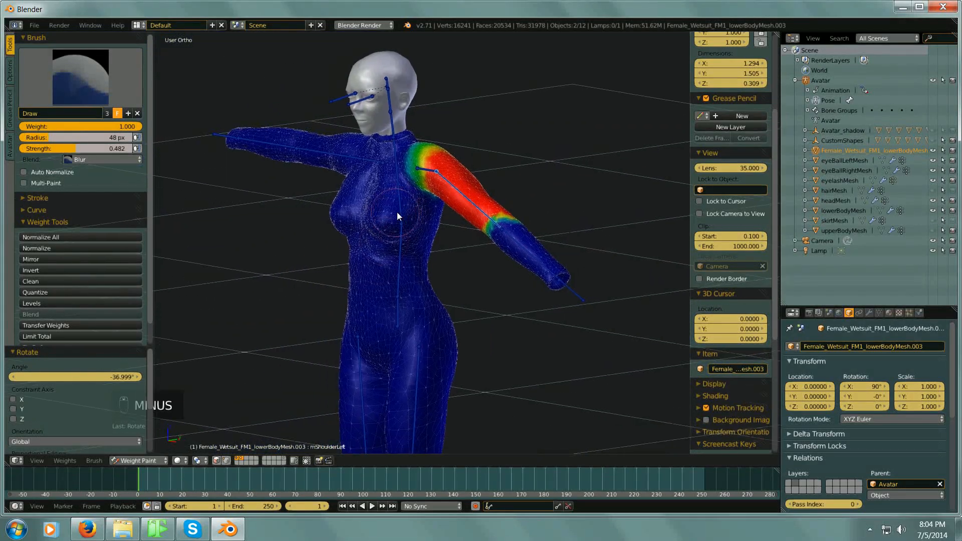
key("minus")
middle_click_drag(426, 364, 372, 364, "shift")
middle_click_drag(395, 225, 421, 192)
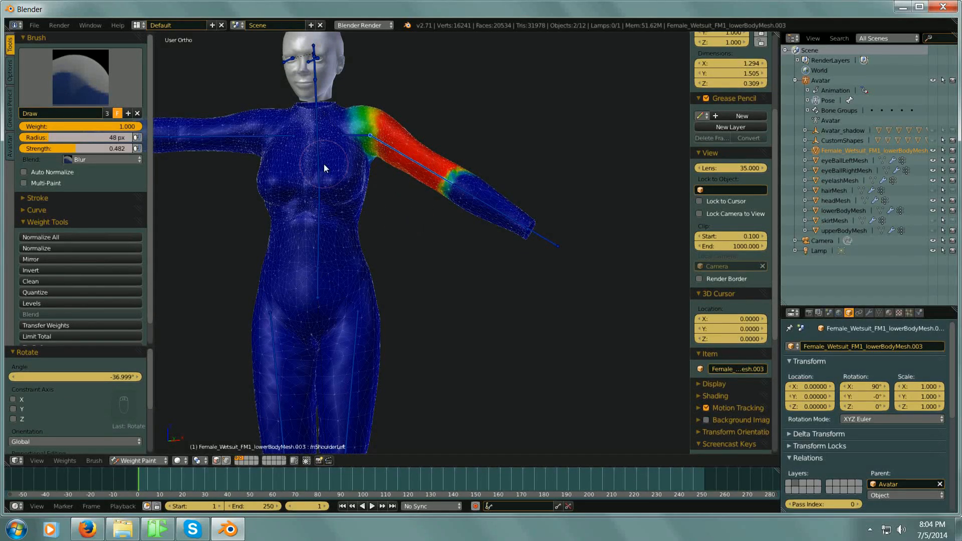
Examine the mShoulderLeft weights and the lowered left arm's shape around the hip, elbow and shoulder from several angles.
middle_click_drag(470, 308, 377, 364)
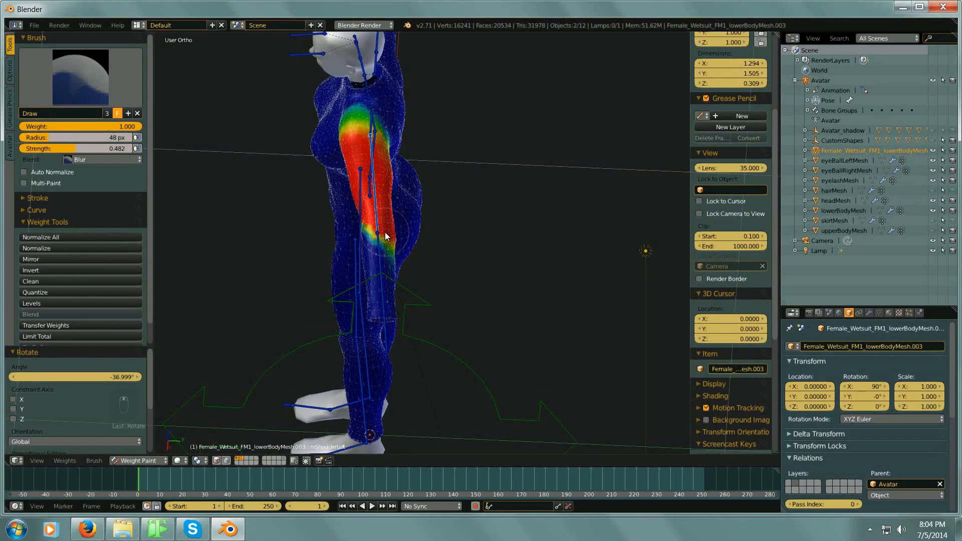
scroll(406, 236, "up", 8)
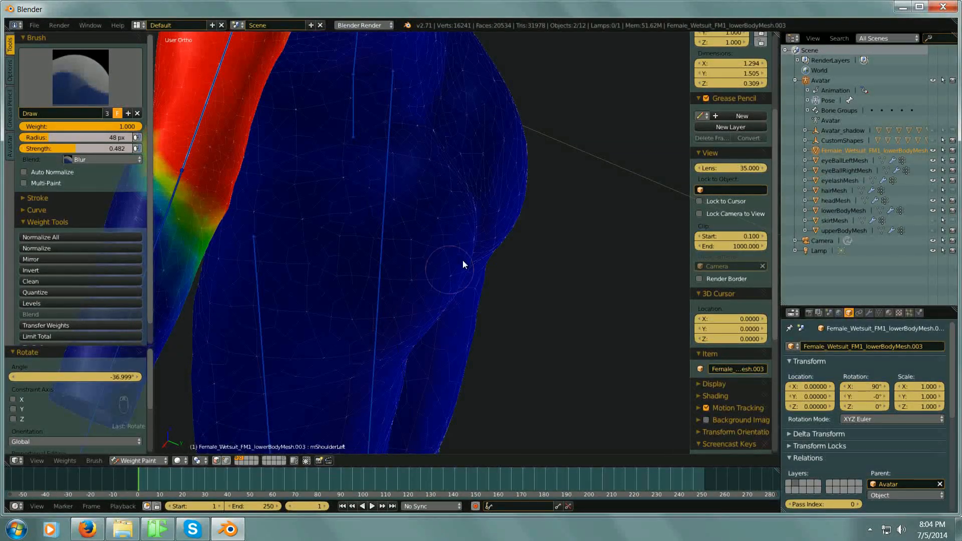
middle_click_drag(419, 266, 449, 250)
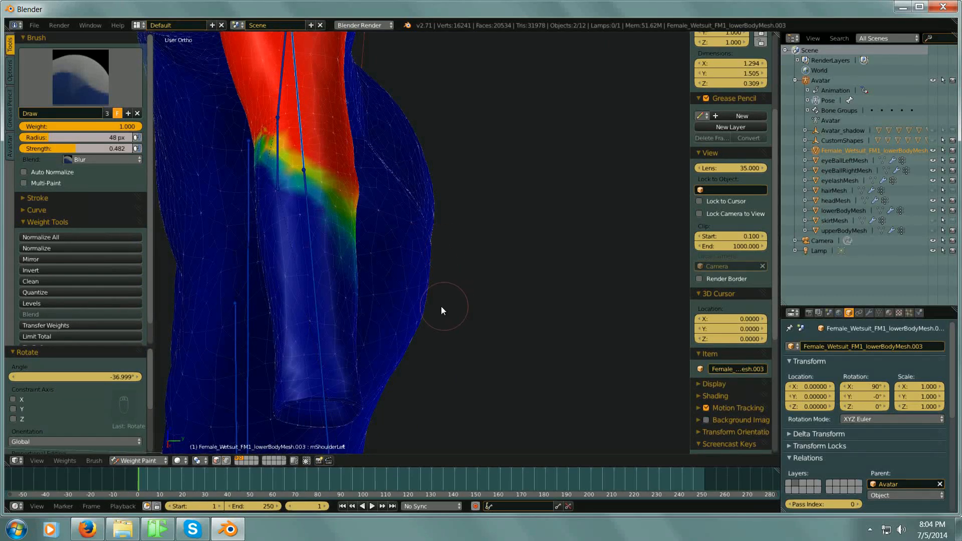
middle_click_drag(441, 313, 518, 182)
key("minus")
key("minus")
middle_click_drag(491, 230, 506, 362)
key("minus")
key("minus")
key("minus")
key("minus")
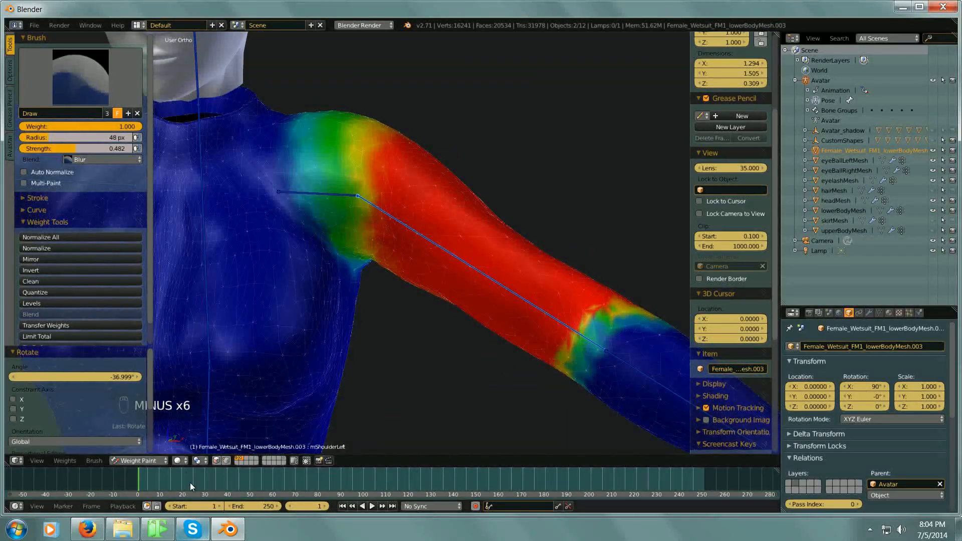
Enable face selection masking and box-select the faces of the left upper arm down past the elbow.
left_click(217, 460)
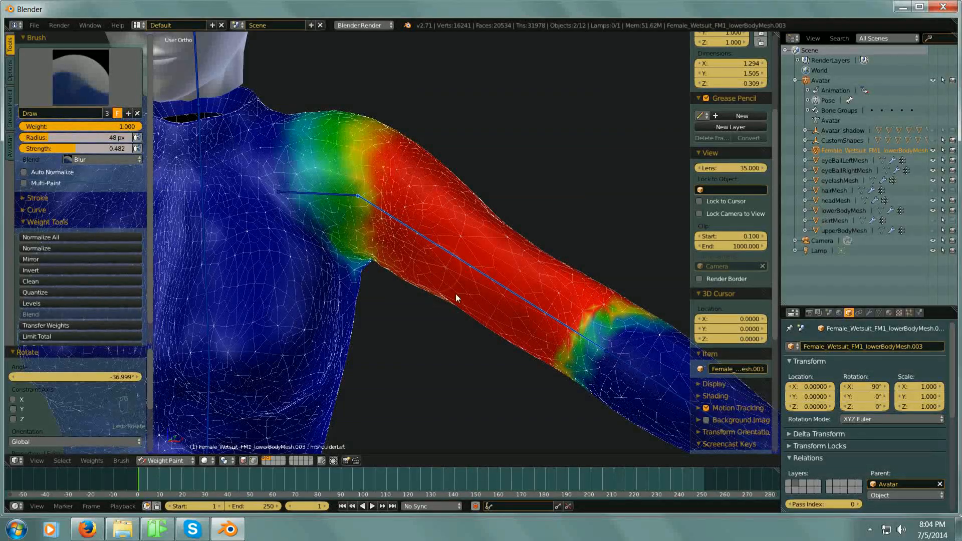
key("b")
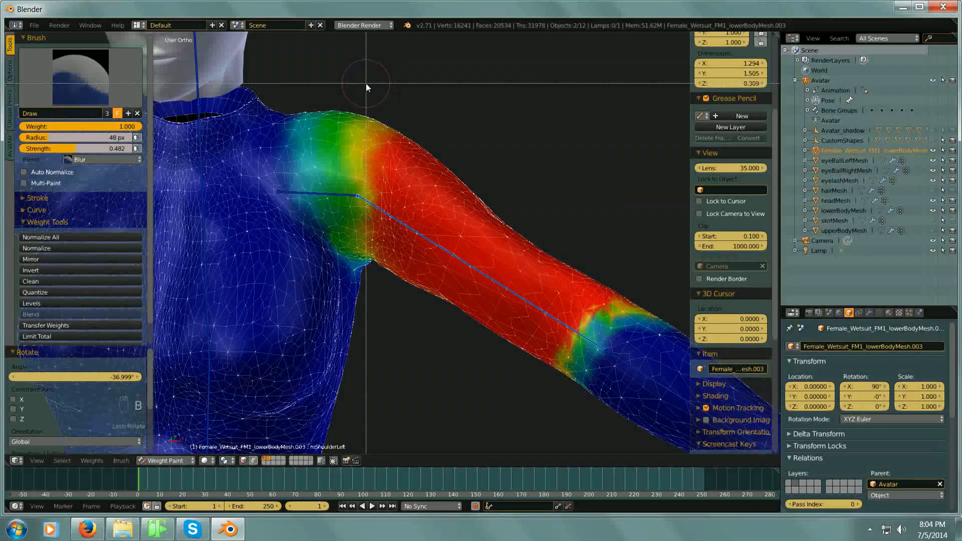
left_click_drag(366, 84, 551, 397)
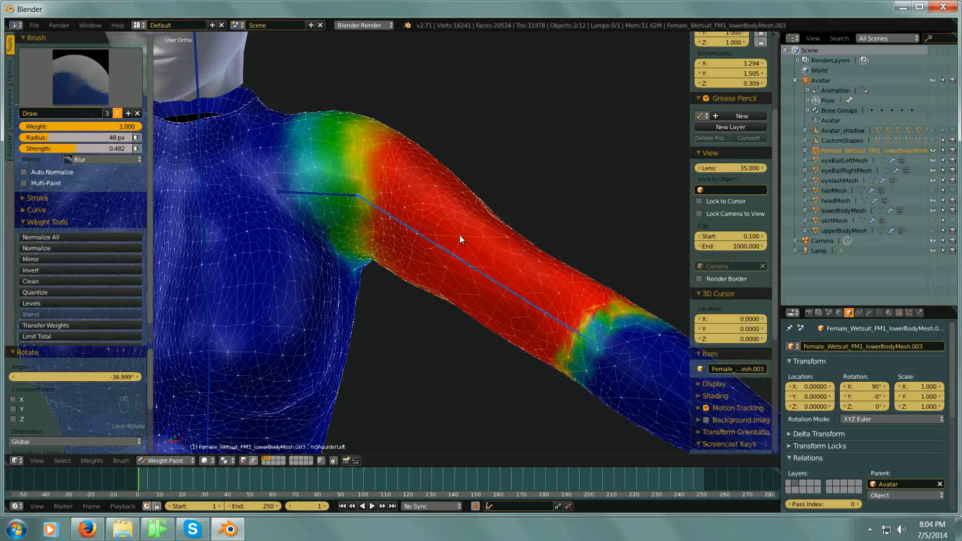
key("v")
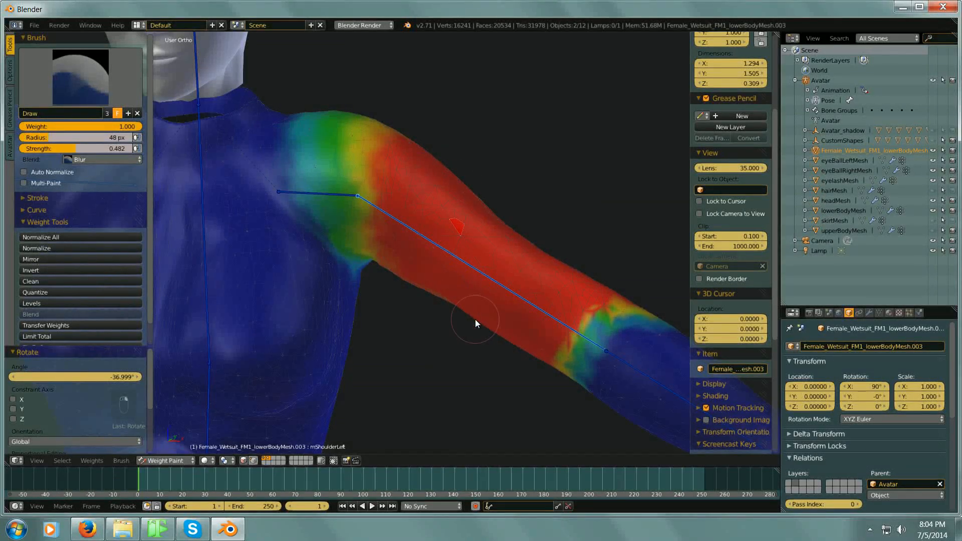
key("b")
left_click_drag(393, 86, 604, 432)
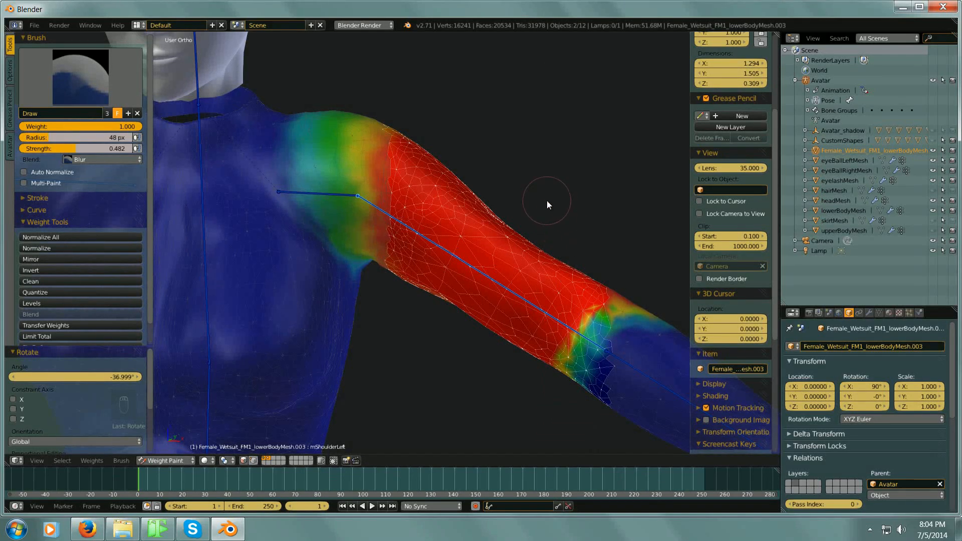
key("b")
left_click_drag(535, 189, 676, 340)
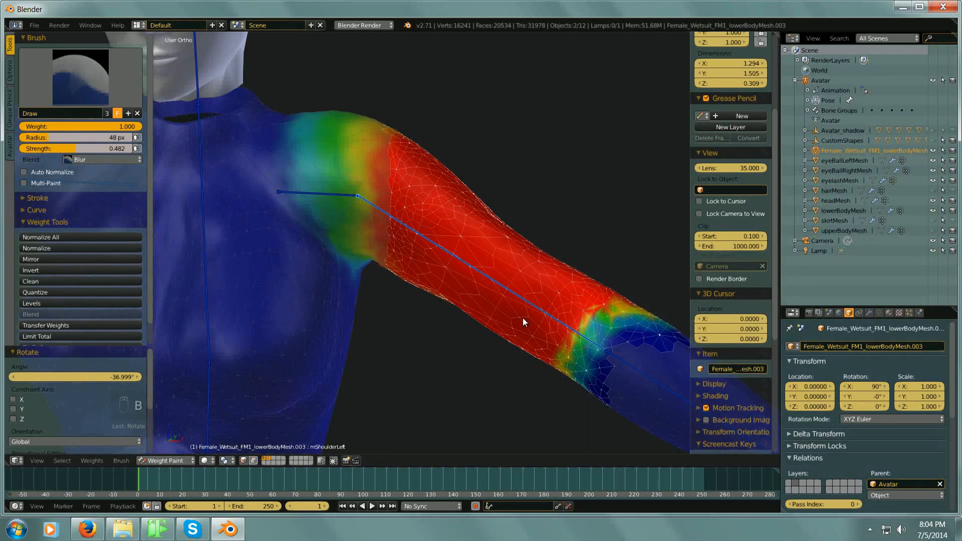
Extend the face mask selection over the front of the left shoulder and the armpit.
key("b")
left_click_drag(475, 86, 364, 312)
key("b")
left_click_drag(407, 72, 328, 225)
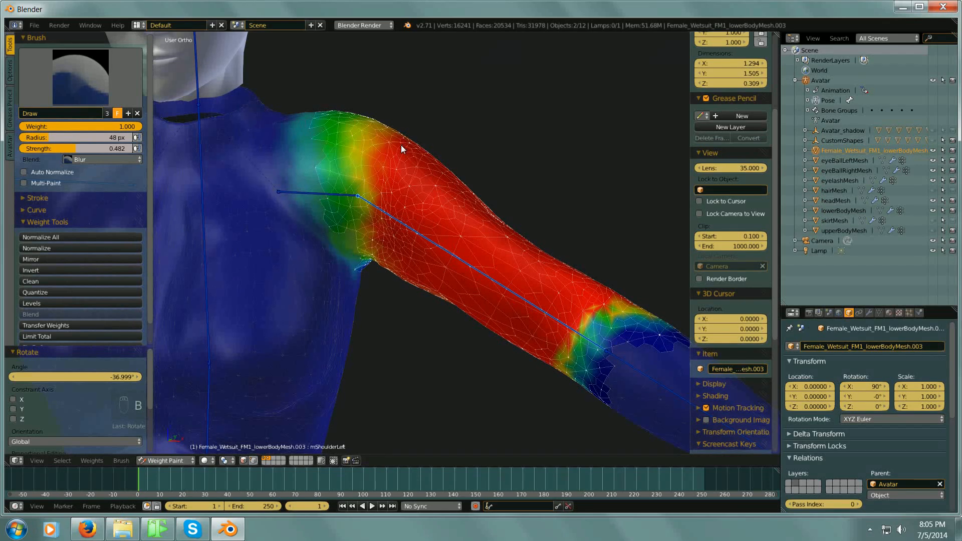
key("b")
left_click_drag(437, 111, 339, 253)
Blur the mShoulderLeft weights on the masked faces around the front of the left shoulder and armpit.
middle_click_drag(408, 300, 433, 295)
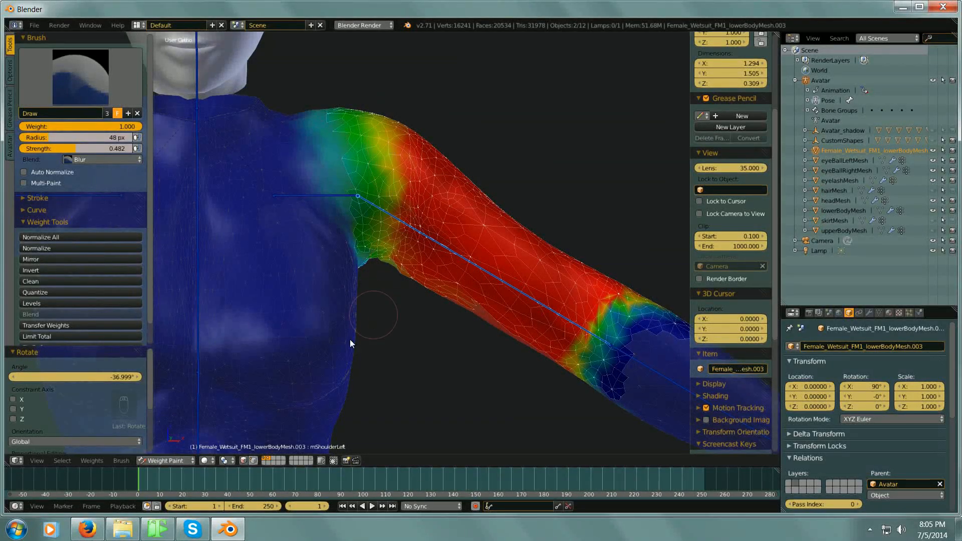
middle_click_drag(295, 328, 243, 340)
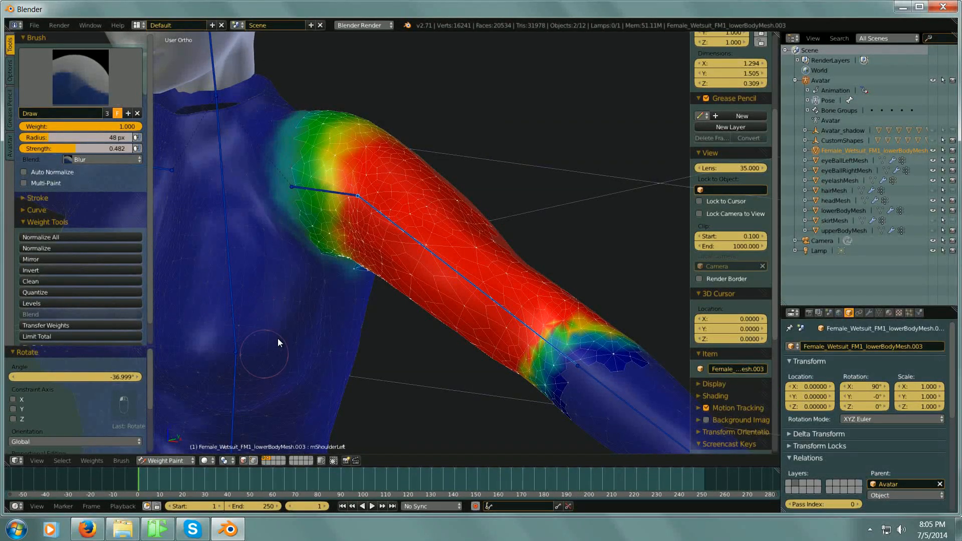
middle_click_drag(277, 338, 346, 312)
mouse_move(413, 278)
left_mouse_down()
mouse_move(409, 202)
mouse_move(380, 107)
mouse_move(364, 196)
mouse_move(343, 101)
mouse_move(327, 162)
mouse_move(382, 198)
mouse_move(370, 188)
left_mouse_up()
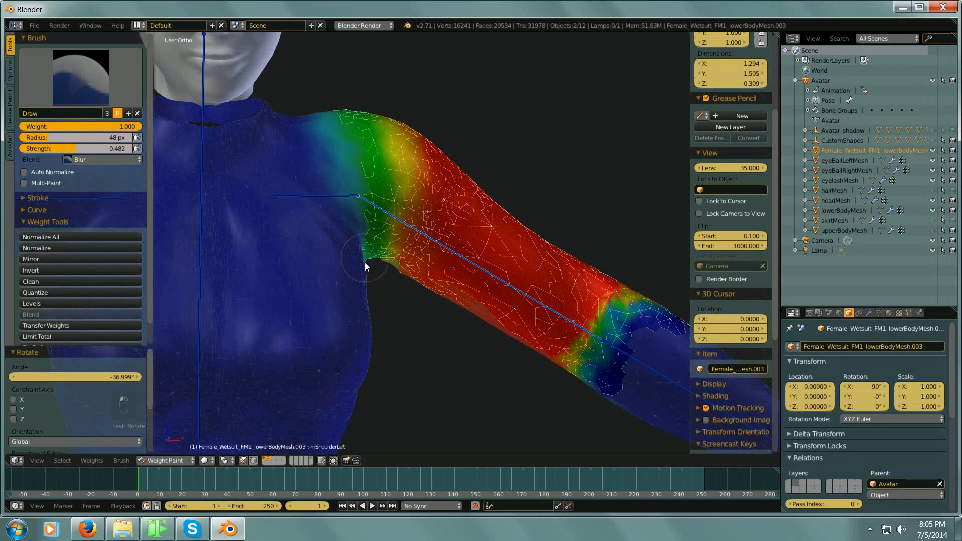
middle_click_drag(435, 280, 387, 292)
mouse_move(386, 290)
left_mouse_down()
mouse_move(370, 222)
mouse_move(383, 256)
left_mouse_up()
mouse_move(435, 314)
middle_mouse_down()
mouse_move(478, 313)
mouse_move(452, 313)
middle_mouse_up()
key("minus")
middle_click_drag(453, 346, 459, 288, "shift")
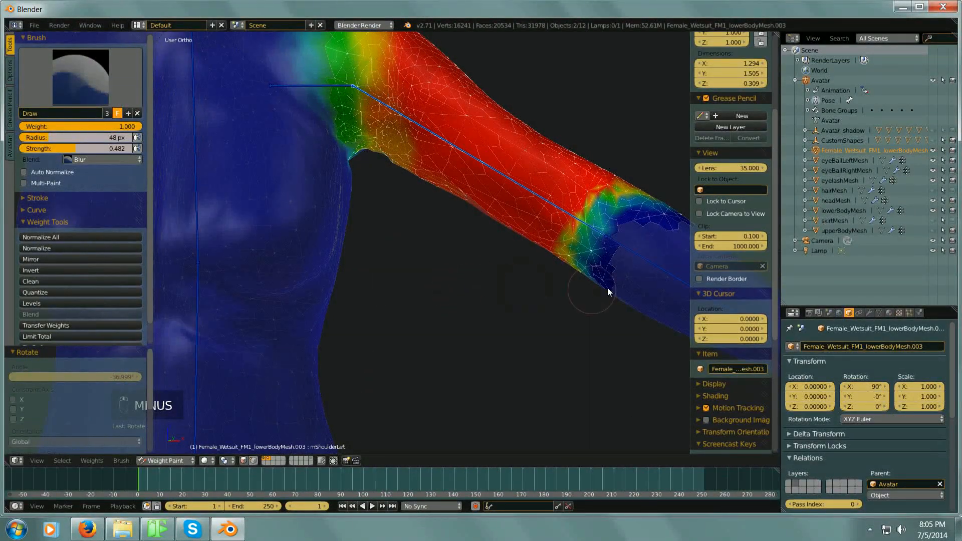
Switch from face to vertex selection masking and box-select the vertices across the upper front of the left shoulder.
right_click(642, 272)
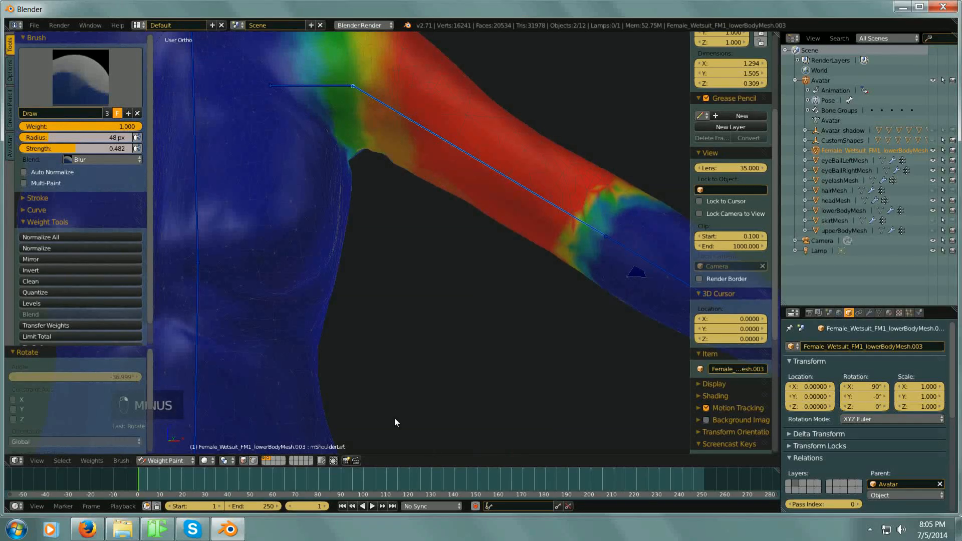
left_click(243, 462)
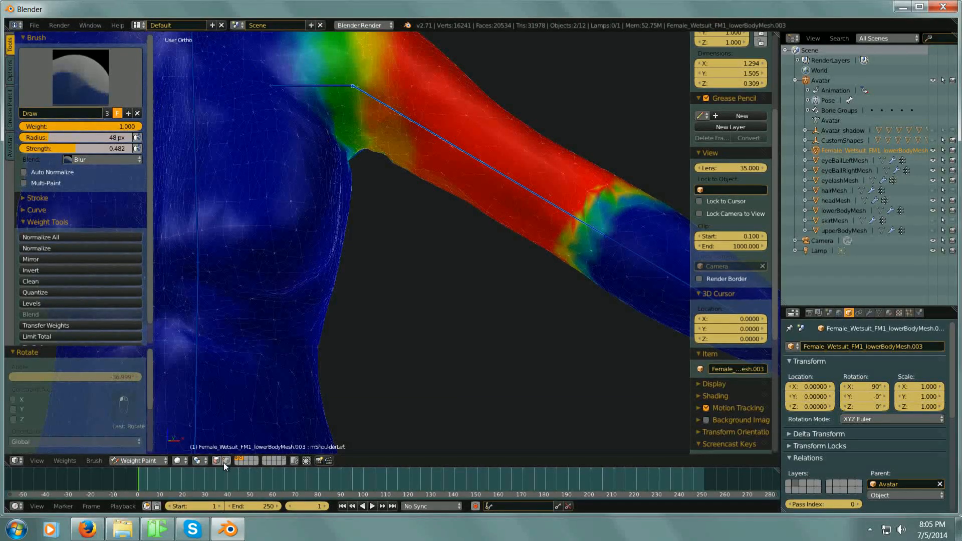
left_click(226, 462)
middle_click_drag(501, 382, 500, 436, "shift")
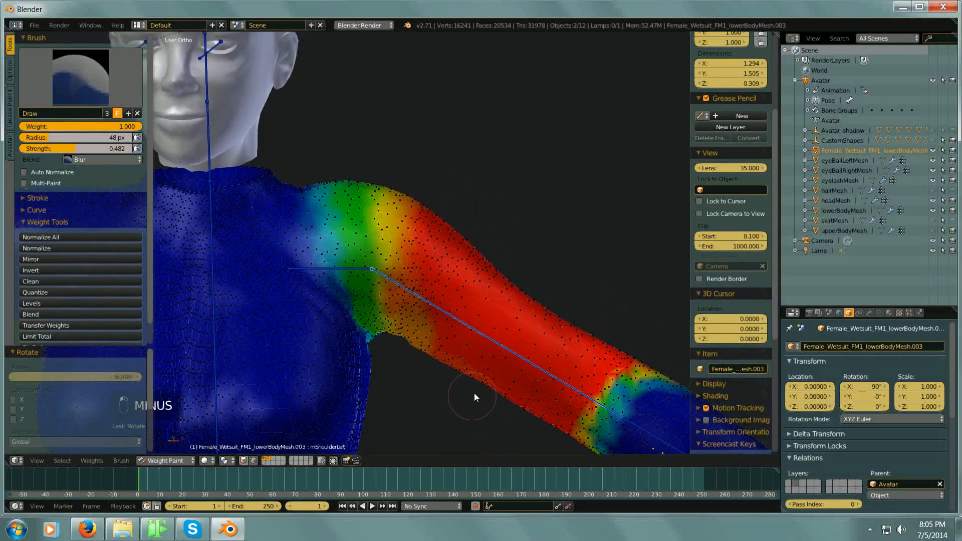
middle_click_drag(475, 394, 466, 392)
right_click(392, 222)
key("b")
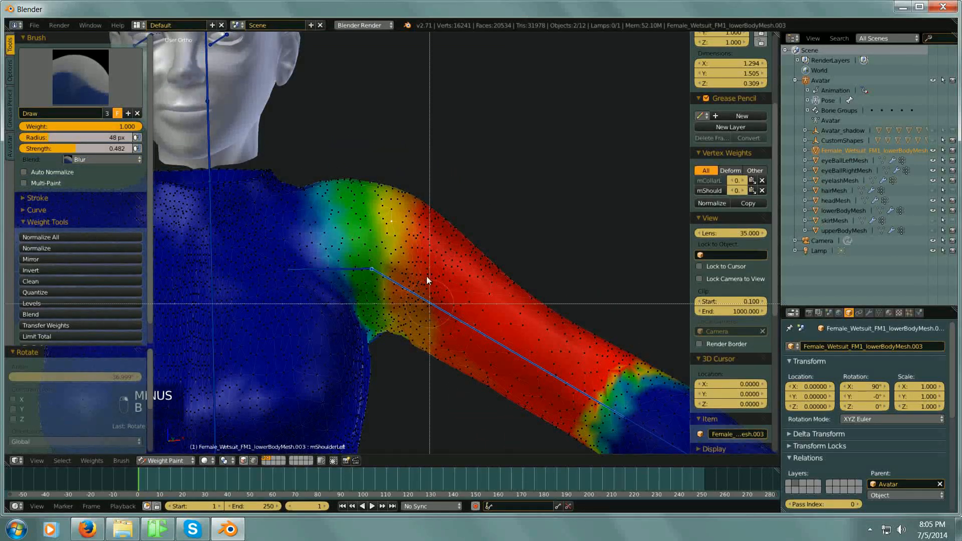
left_click_drag(360, 132, 492, 285)
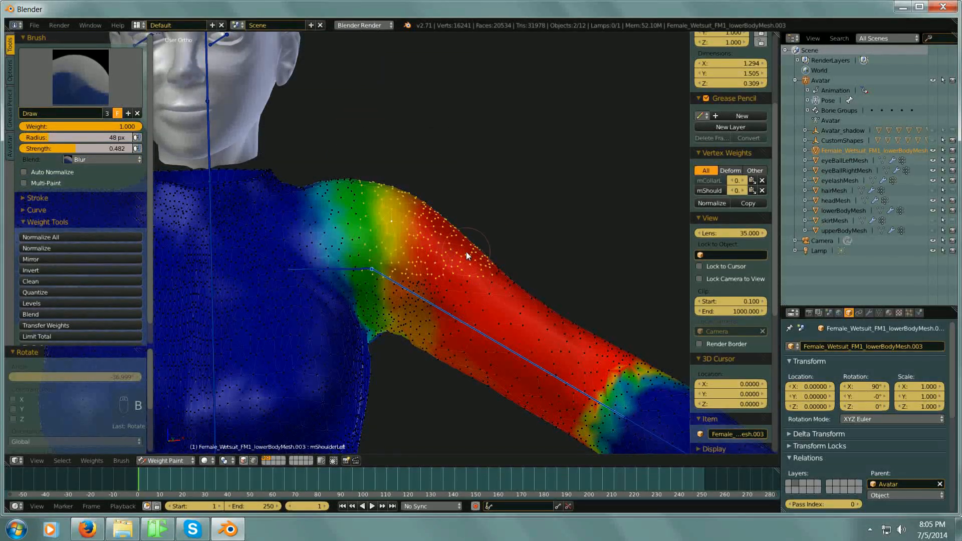
Blur the mShoulderLeft weights on the selected vertices over the upper front of the left shoulder.
middle_click_drag(466, 253, 441, 181)
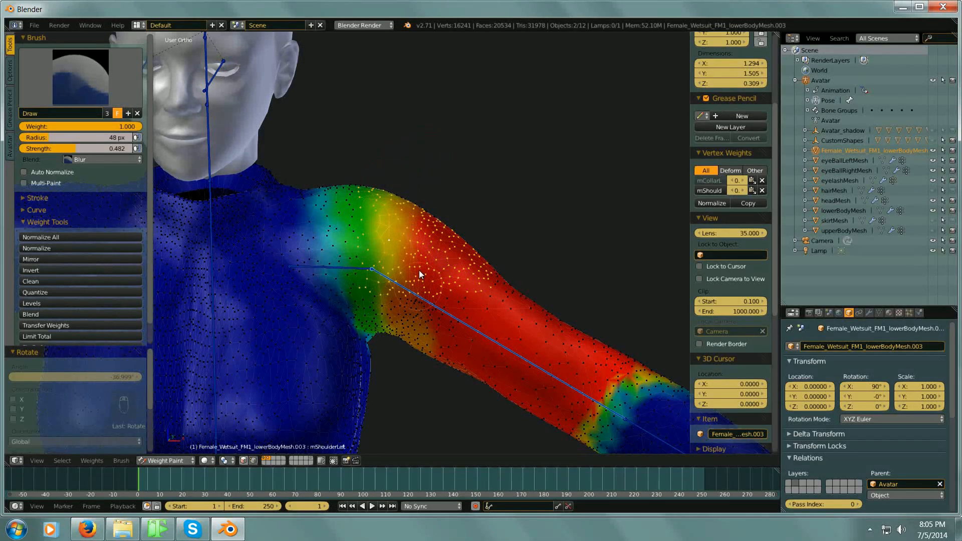
scroll(418, 270, "up", 3)
mouse_move(394, 214)
left_mouse_down()
mouse_move(338, 274)
mouse_move(368, 299)
mouse_move(334, 194)
mouse_move(327, 214)
mouse_move(359, 254)
left_mouse_up()
mouse_move(242, 320)
left_mouse_down()
mouse_move(213, 258)
mouse_move(228, 394)
mouse_move(274, 372)
mouse_move(200, 285)
mouse_move(195, 167)
left_mouse_up()
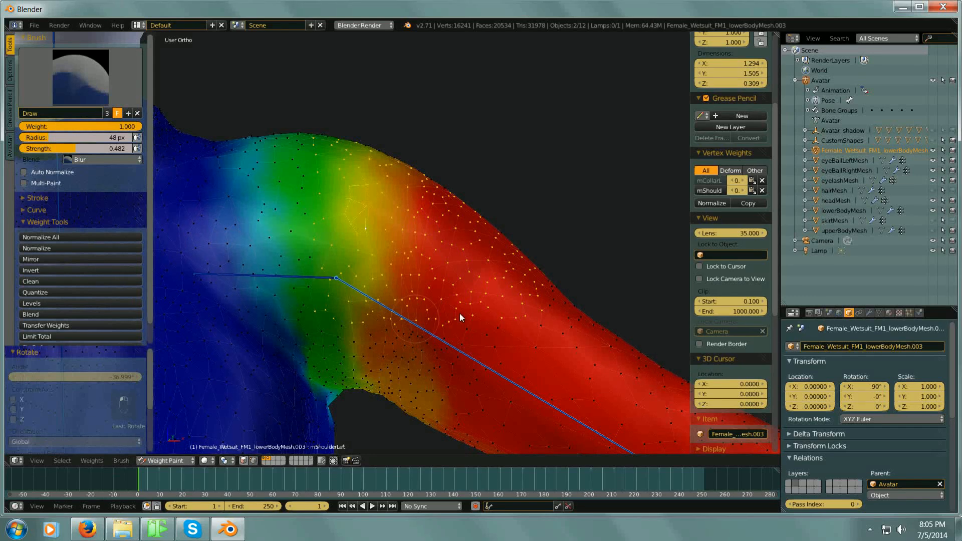
key("minus")
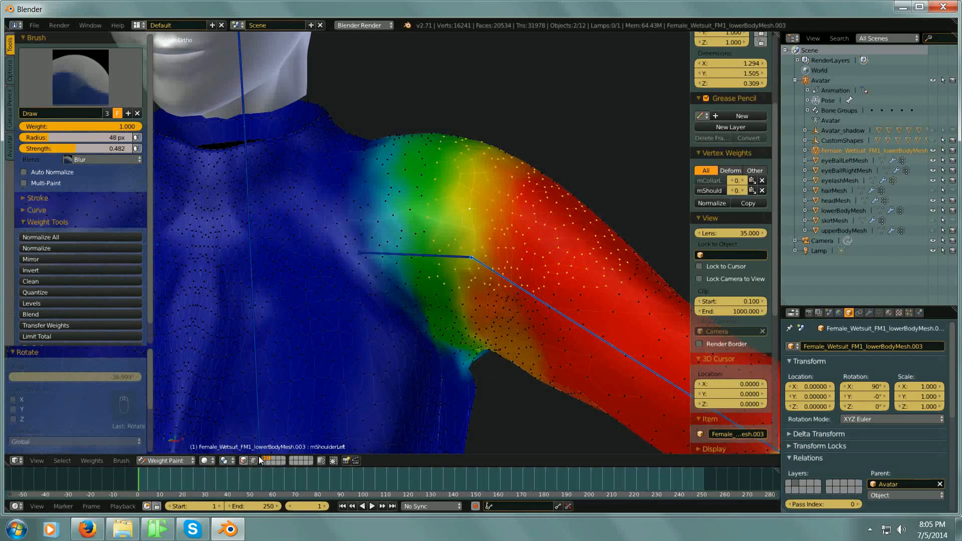
Widen the properties sidebar and set the active shoulder vertex's mCollarLeft weight to 0.134.
scroll(743, 224, "up", 1)
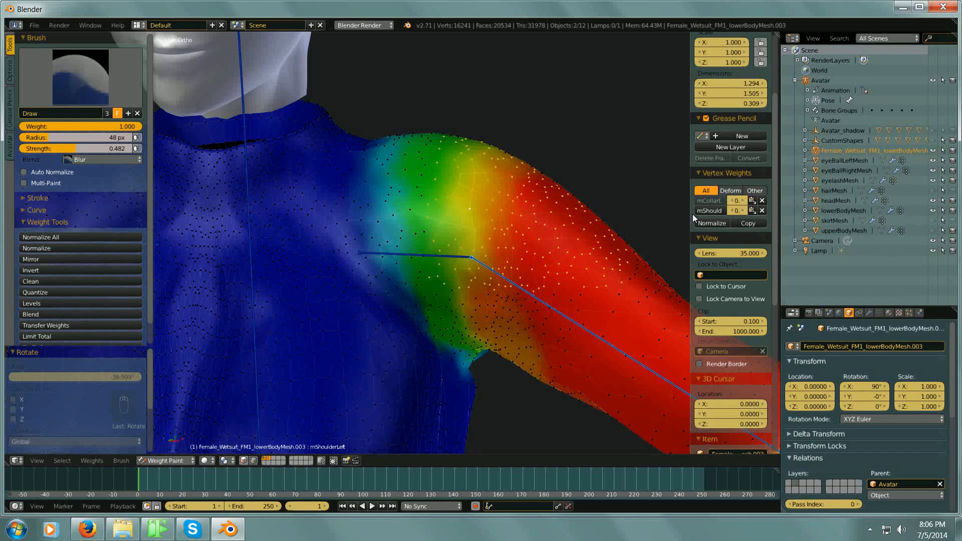
left_click_drag(692, 214, 647, 214)
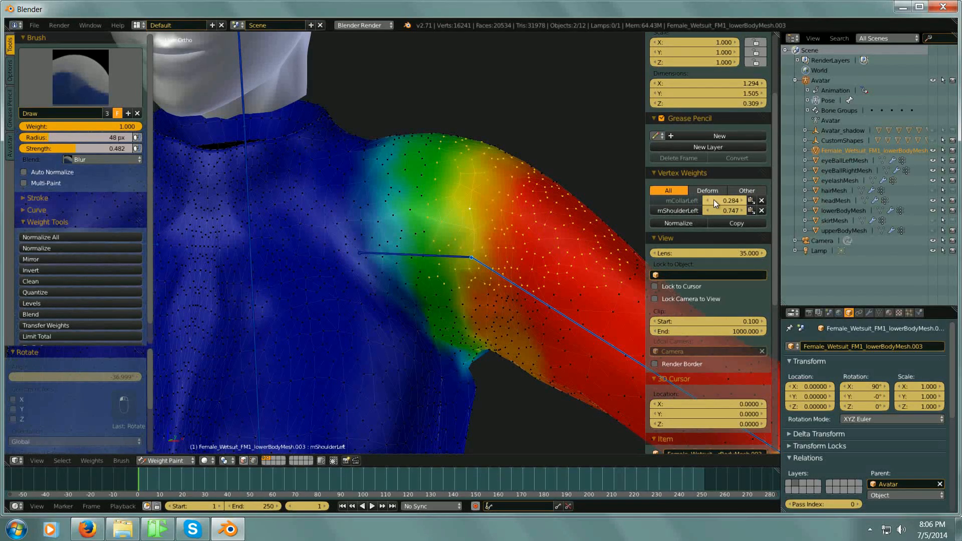
mouse_move(723, 202)
left_mouse_down()
mouse_move(704, 202)
mouse_move(718, 202)
left_mouse_up()
mouse_move(717, 200)
left_mouse_down()
mouse_move(758, 200)
mouse_move(716, 201)
left_mouse_up()
Turn off vertex selection masking on the wetsuit mesh and open the interaction mode choices.
middle_click_drag(482, 300, 525, 266)
key("minus")
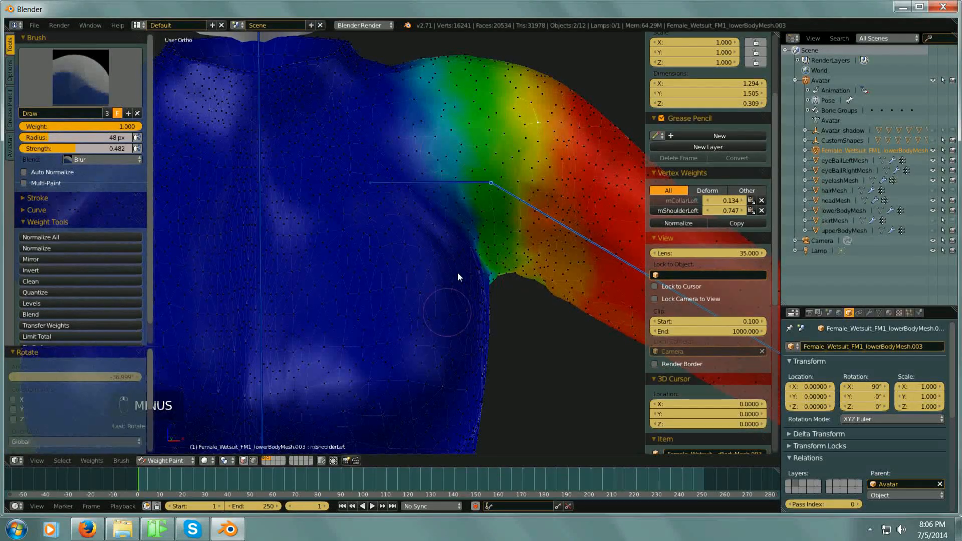
key("minus")
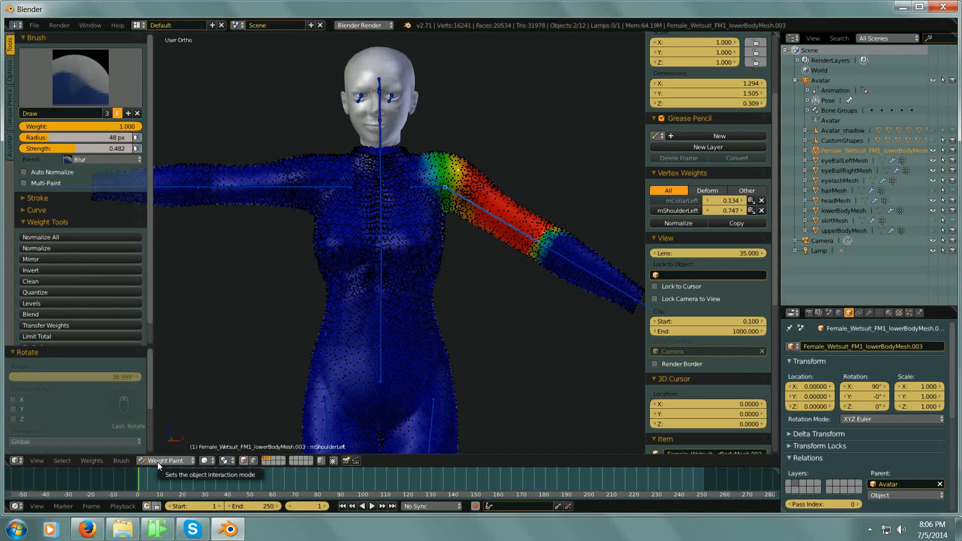
left_click(253, 463)
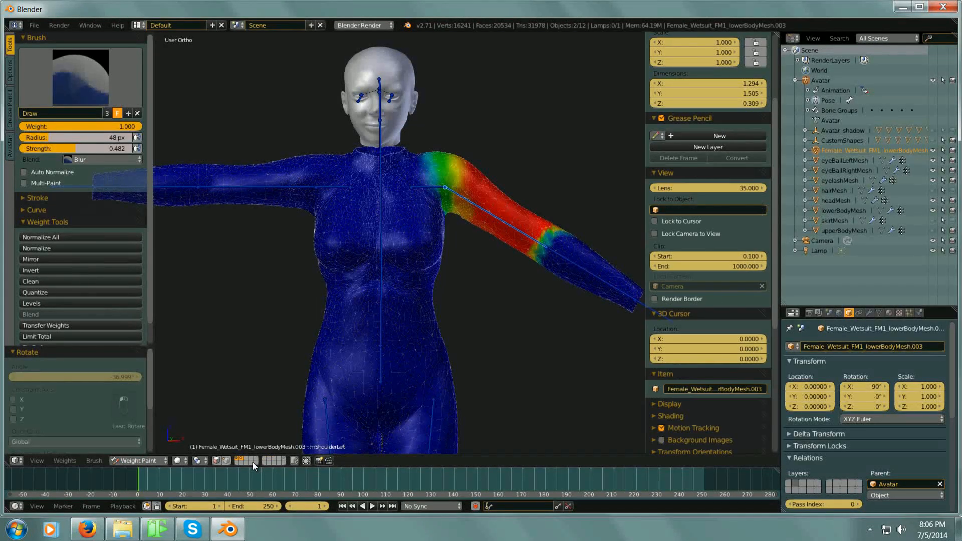
left_click(139, 462)
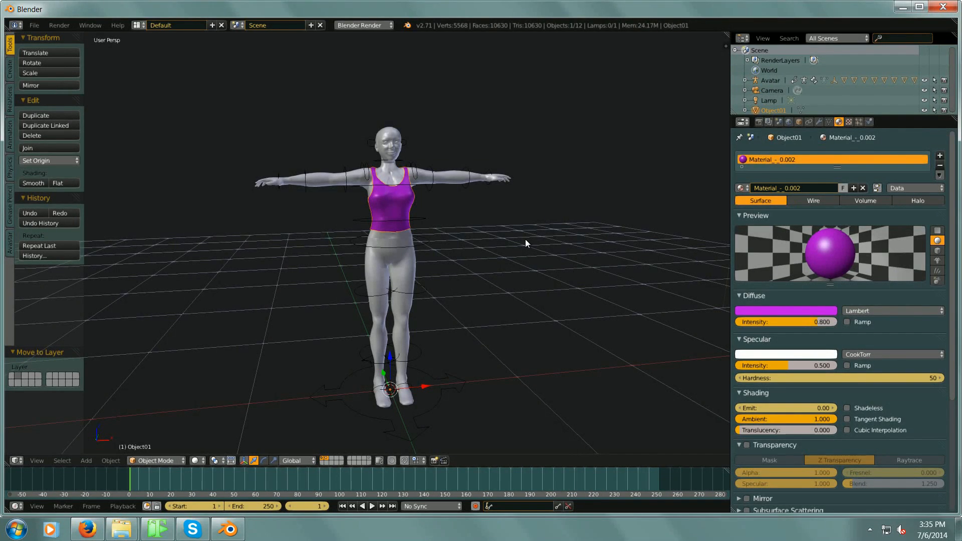
Look over the avatar wearing the purple tank top and switch the viewport to an empty layer.
middle_click_drag(530, 244, 455, 238)
scroll(385, 187, "up", 1)
scroll(429, 256, "up", 5)
scroll(454, 238, "down", 5)
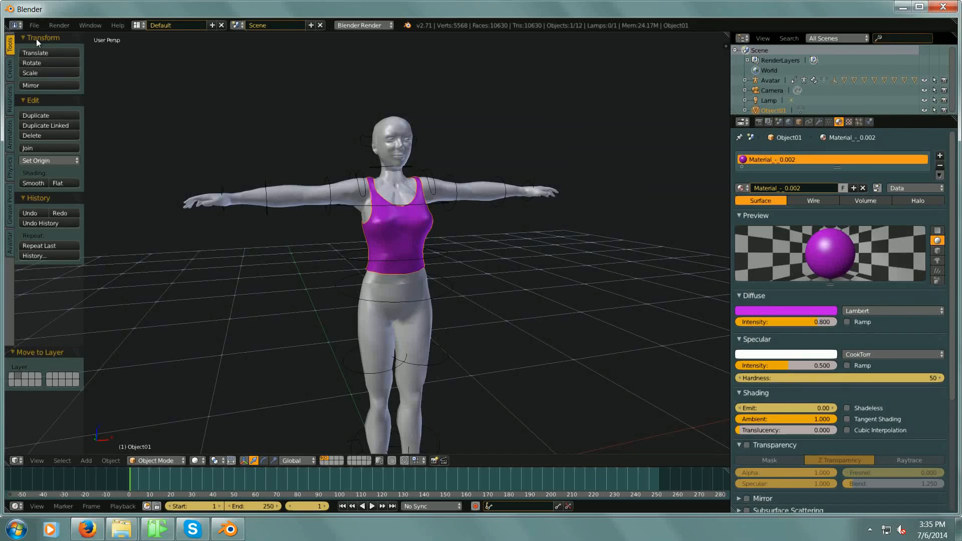
left_click(334, 461)
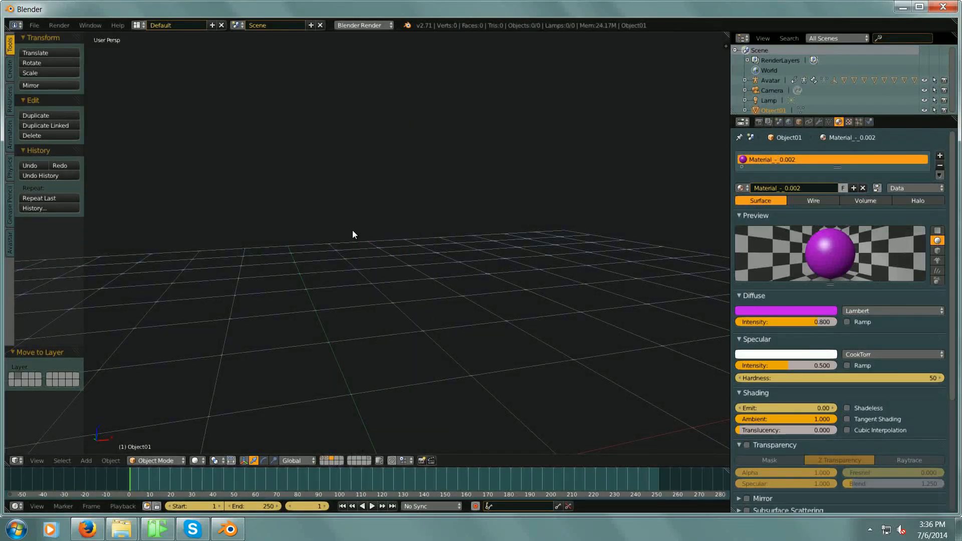
Append the Female Wetsuit object from Wetsuit6.blend in the Wetsuit folder into the scene.
left_click(34, 25)
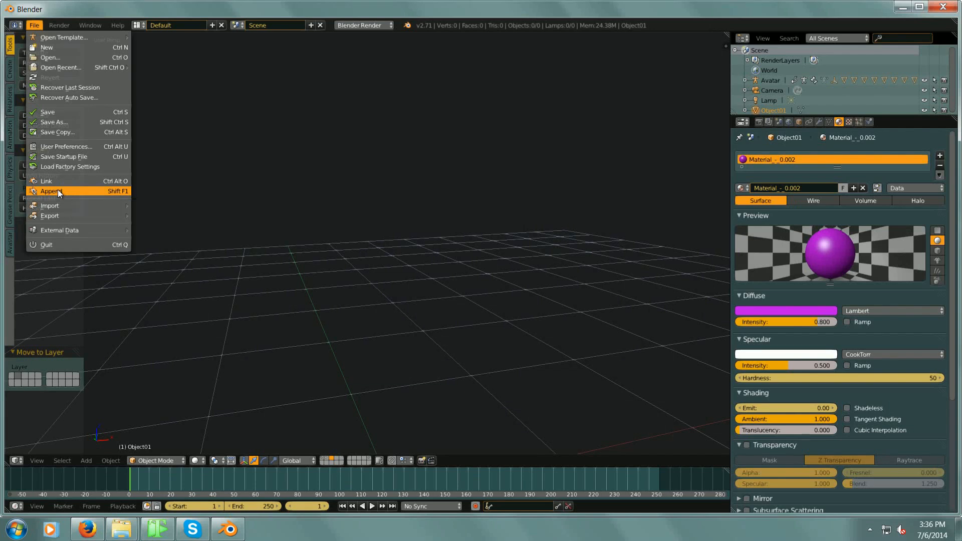
left_click(58, 189)
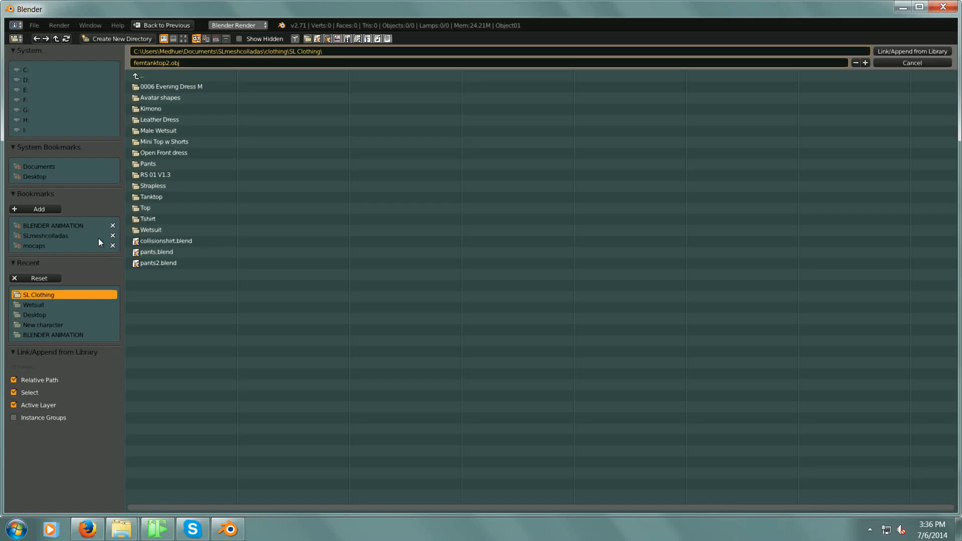
left_click(173, 230)
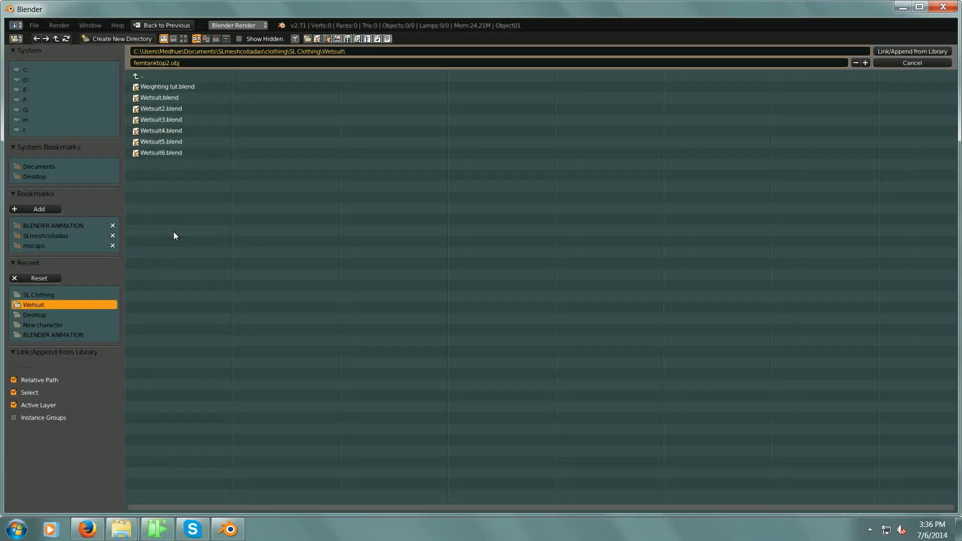
left_click(183, 156)
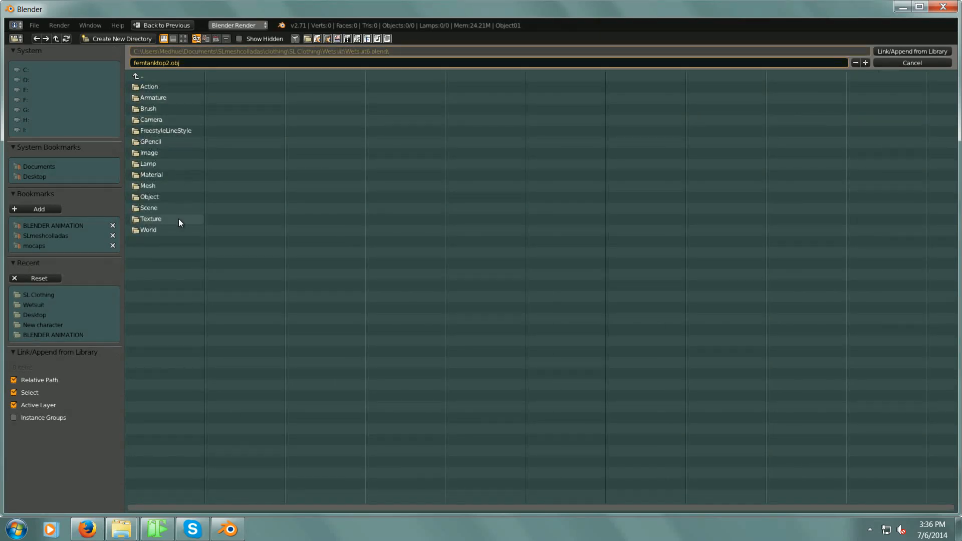
left_click(161, 198)
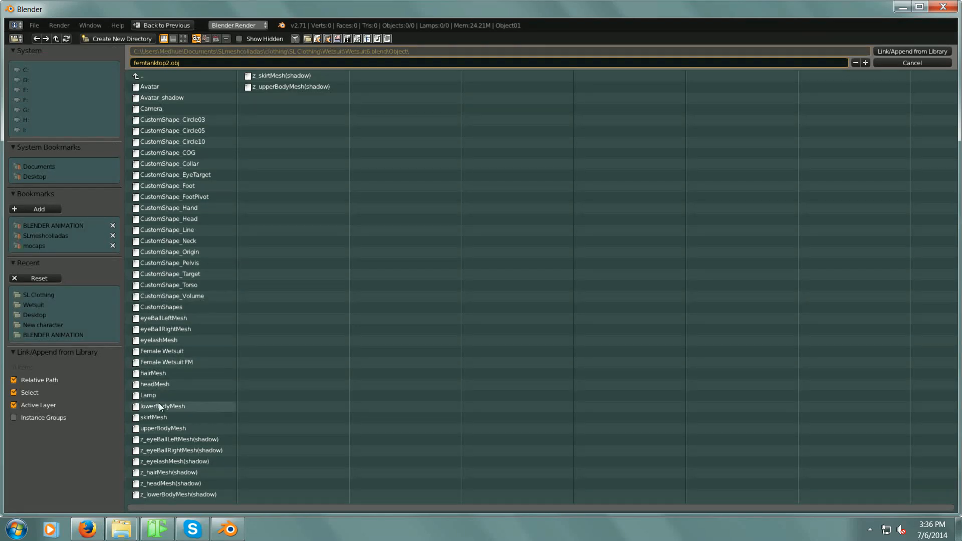
left_click(163, 353)
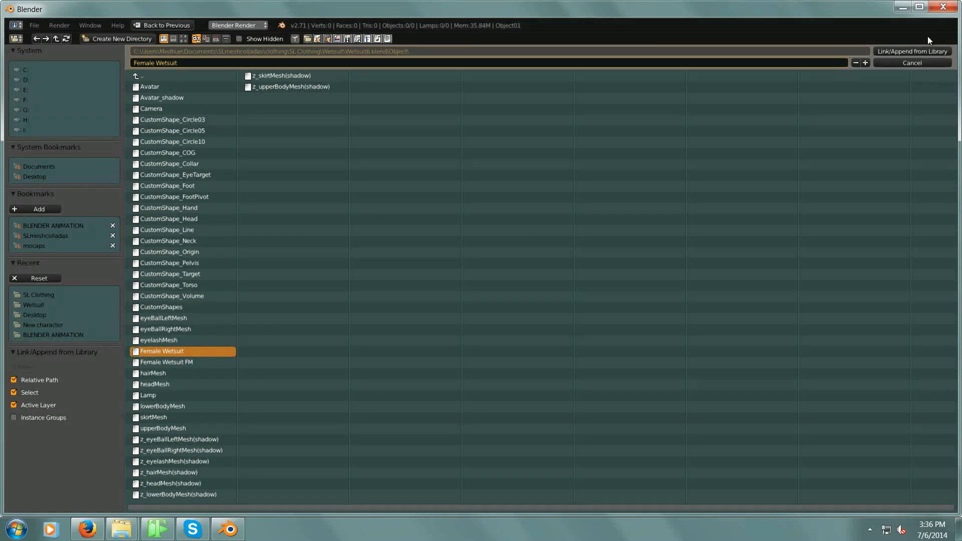
left_click(895, 50)
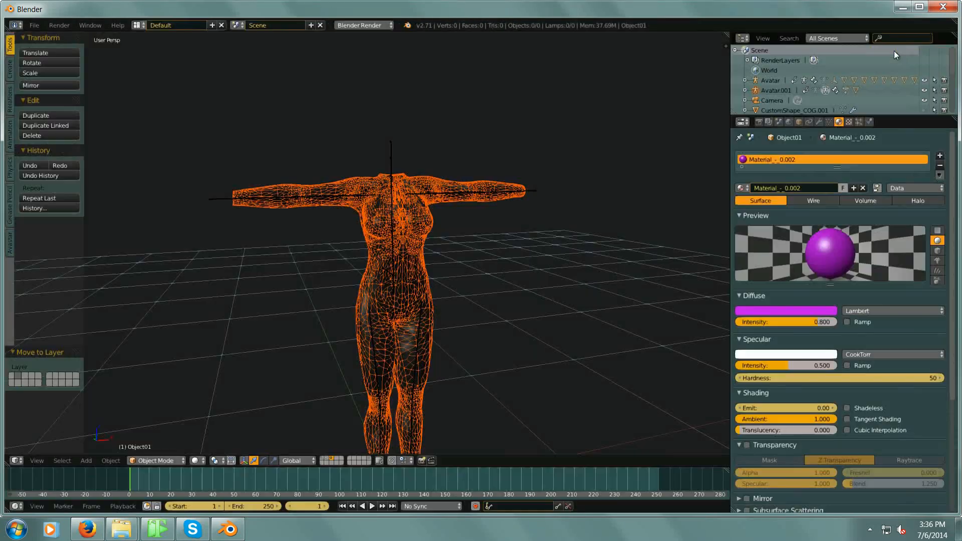
Examine the appended wetsuit mesh and the armature that came with it.
right_click(420, 245)
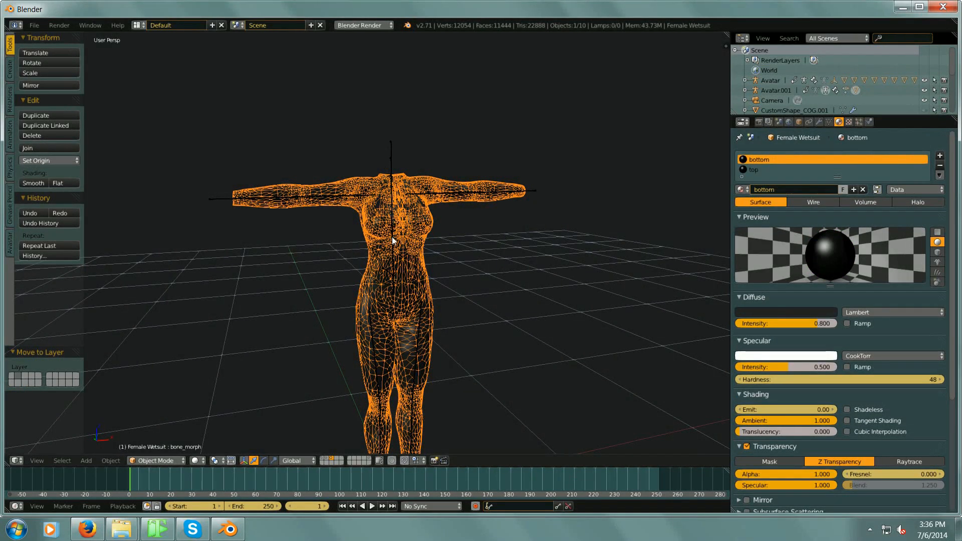
right_click(390, 145)
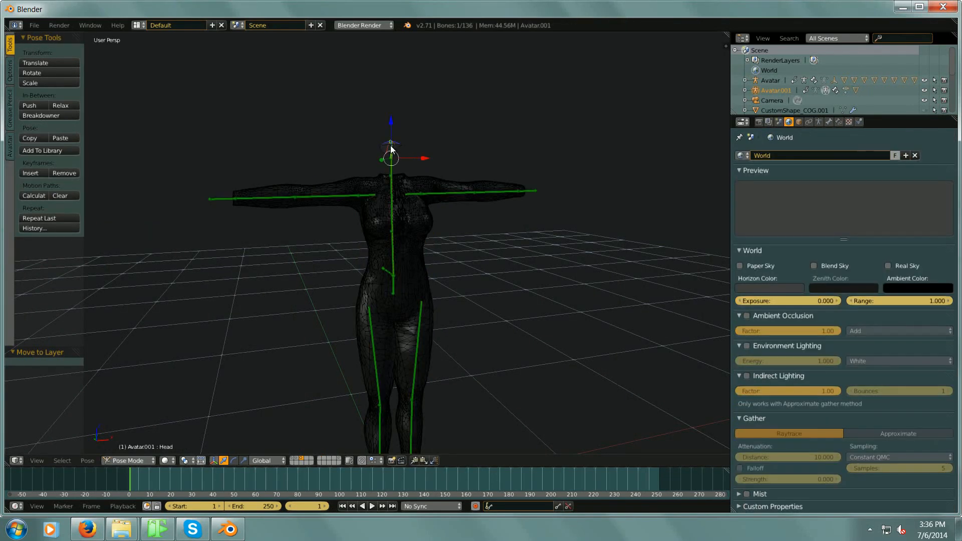
middle_click_drag(427, 272, 389, 262)
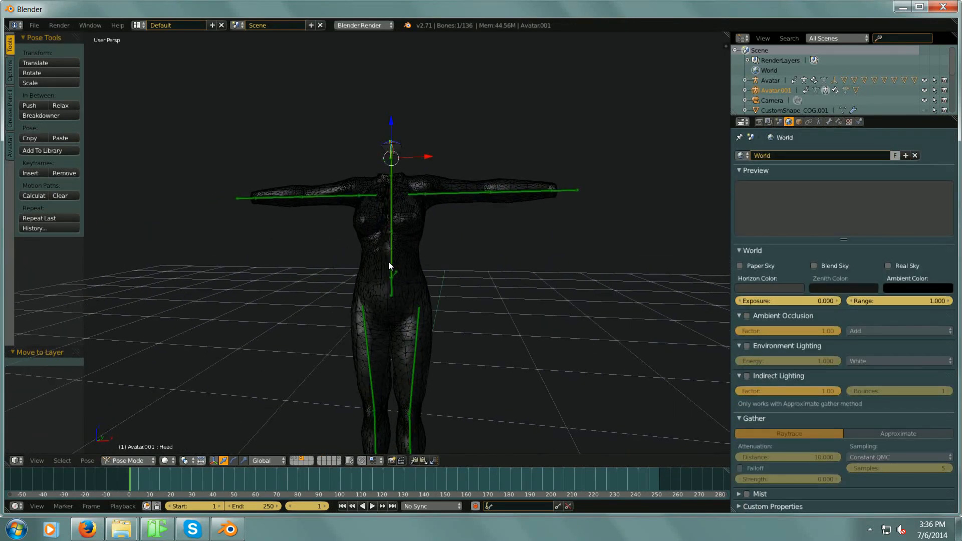
middle_click_drag(391, 168, 401, 232)
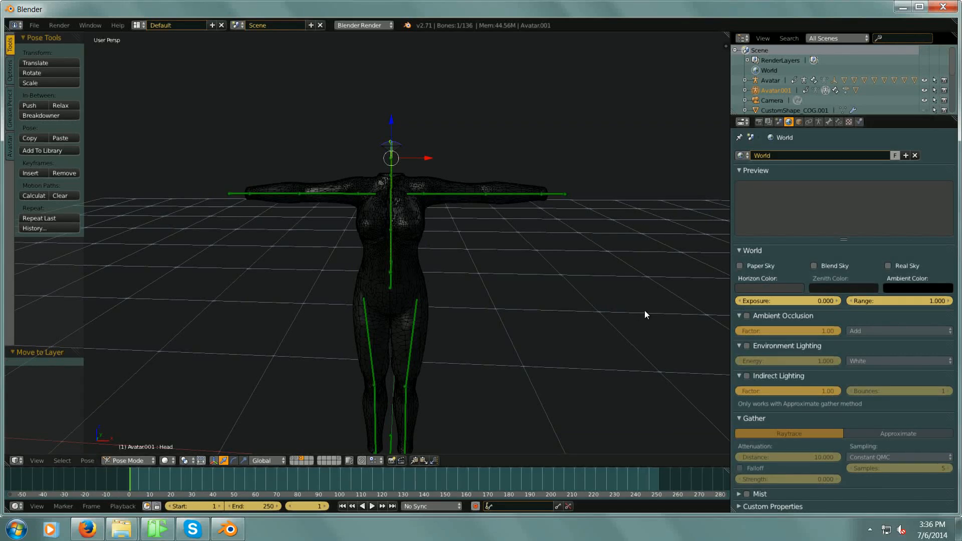
Turn off the wire display on the Female Wetsuit so it shows as a plain shaded surface.
right_click(417, 222)
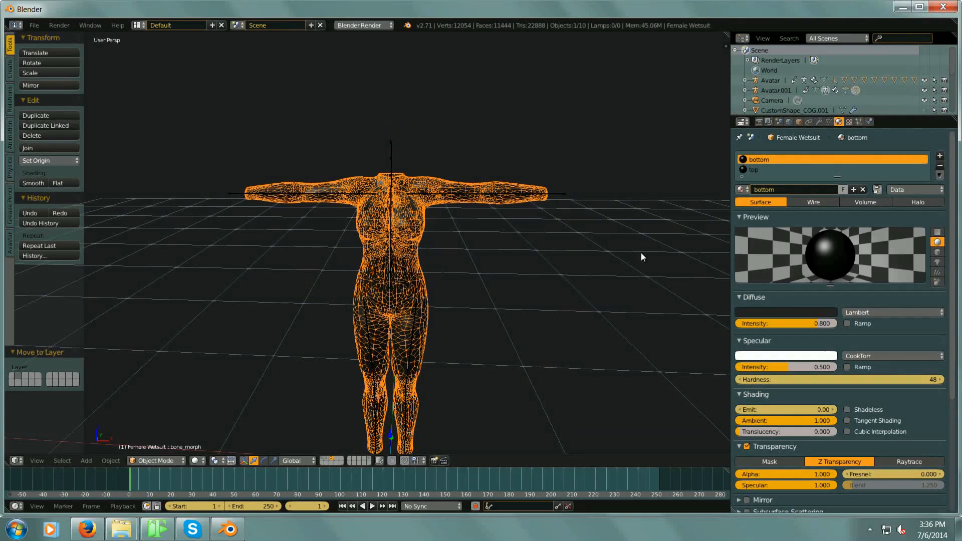
left_click(799, 122)
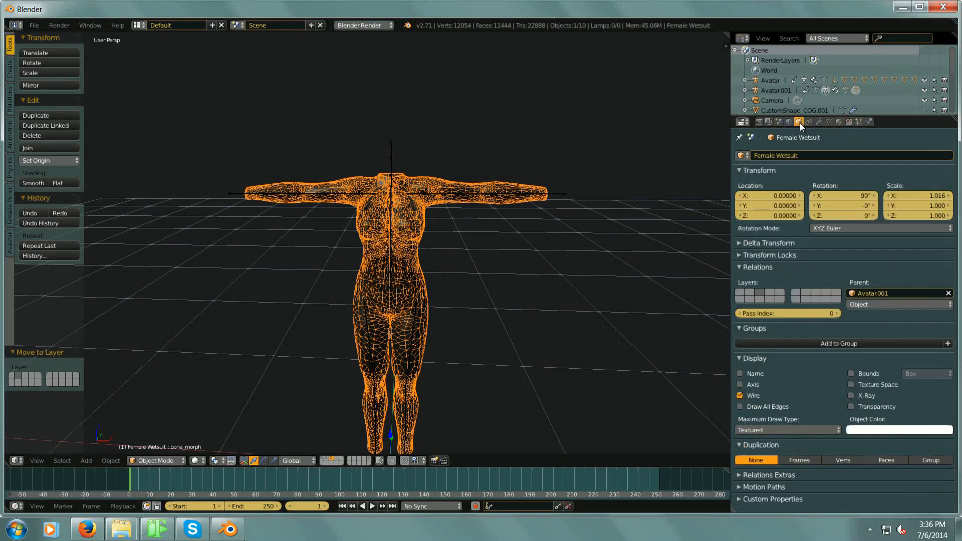
left_click(740, 396)
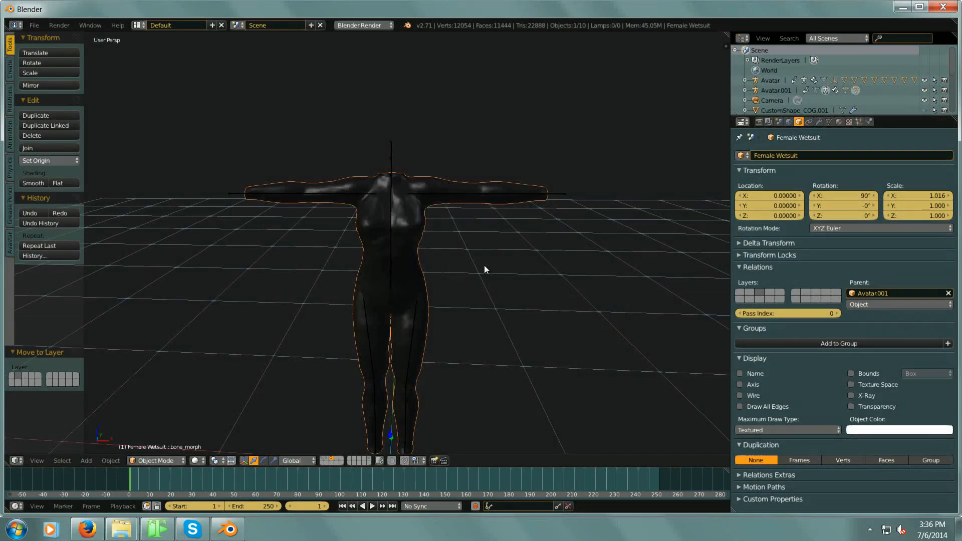
middle_click_drag(398, 223, 435, 222)
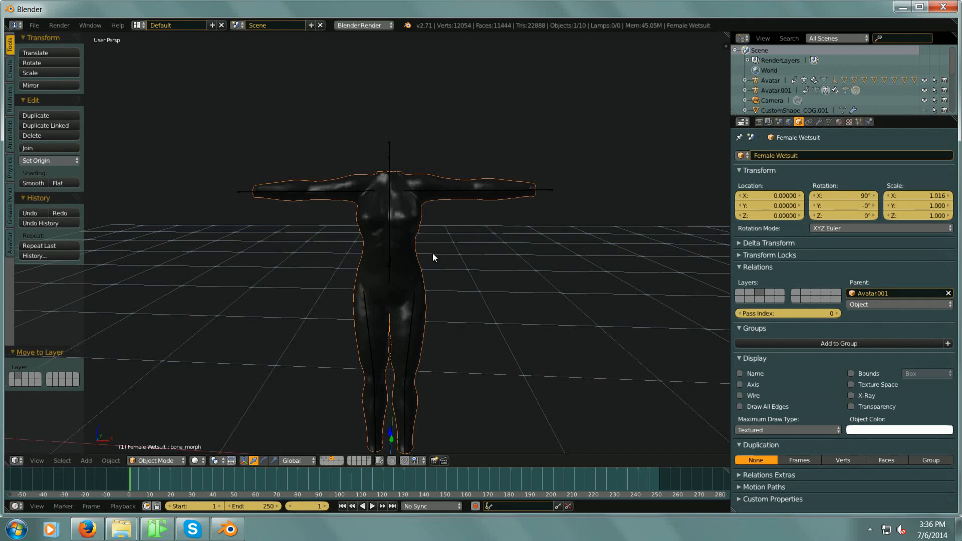
Clear the target object from the wetsuit's Avatar armature modifier and delete the appended Avatar.001 armature.
left_click(820, 122)
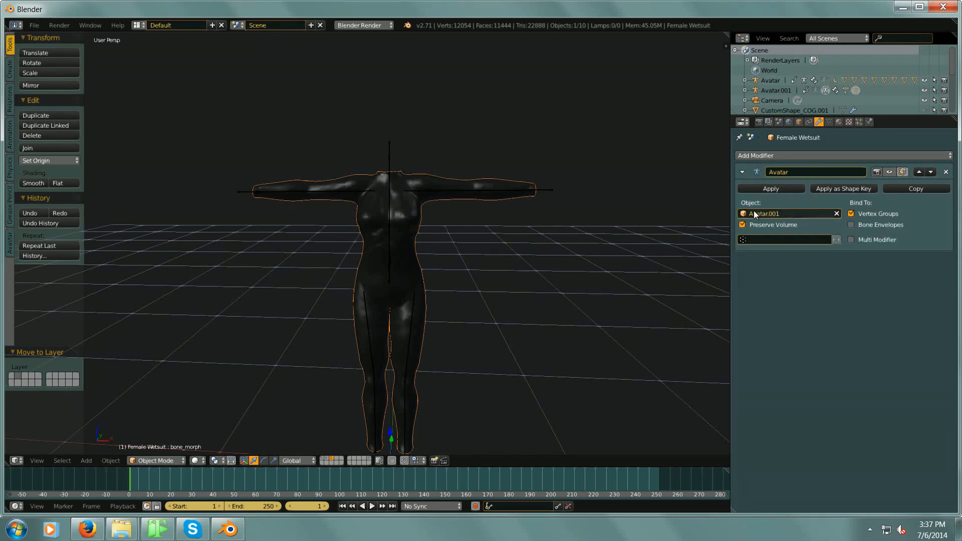
left_click(837, 213)
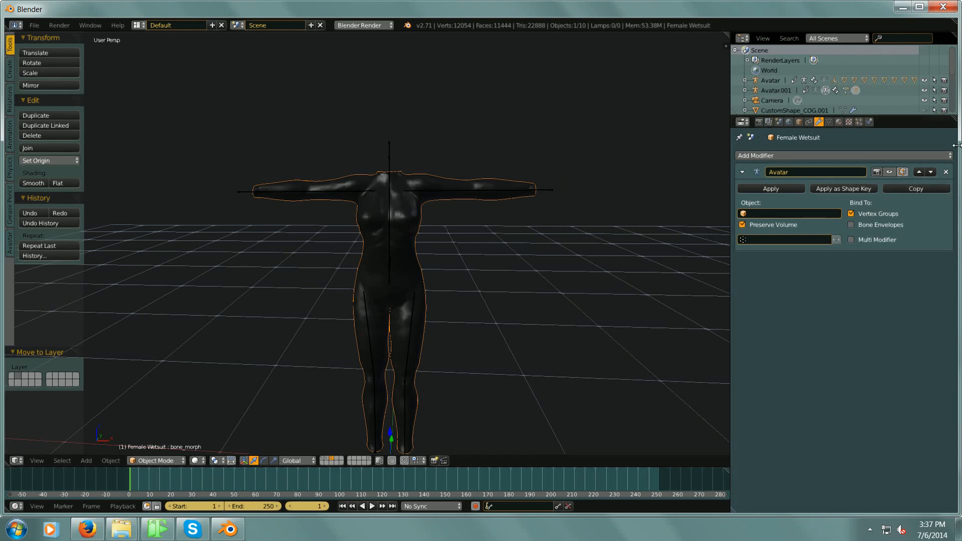
left_click(772, 89)
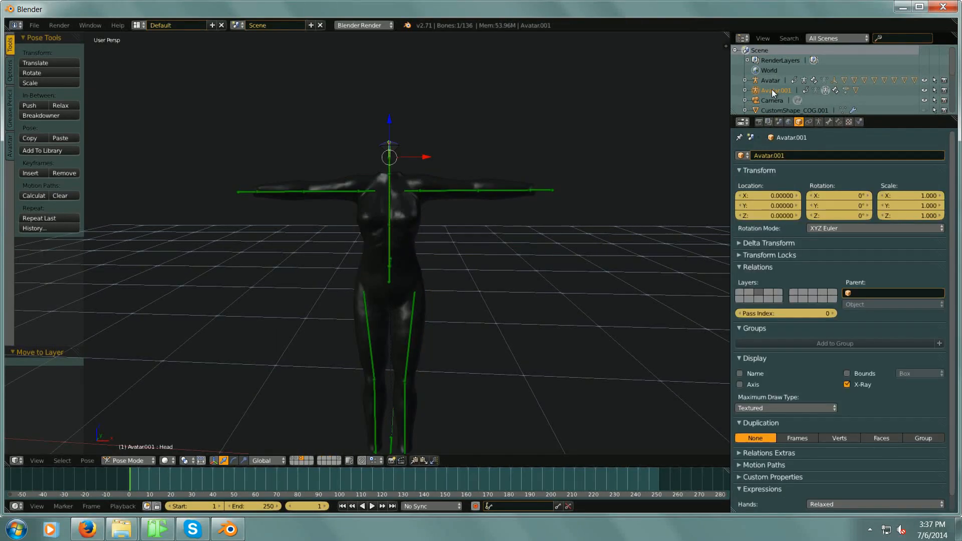
right_click(772, 89)
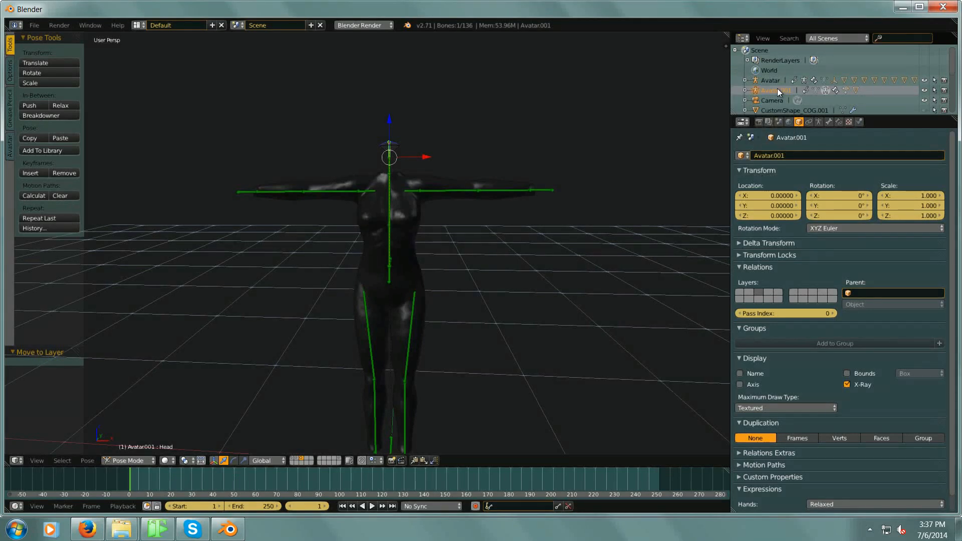
right_click(778, 88)
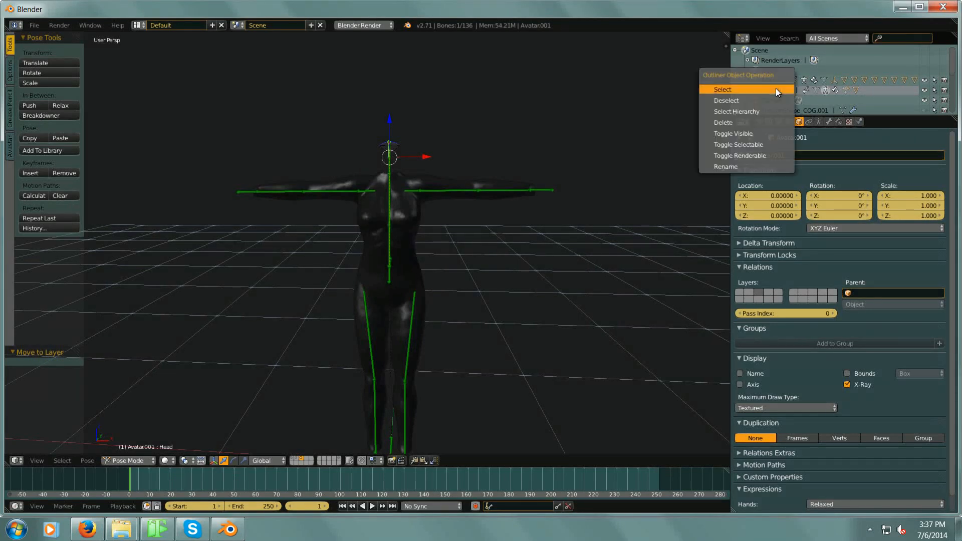
left_click(756, 121)
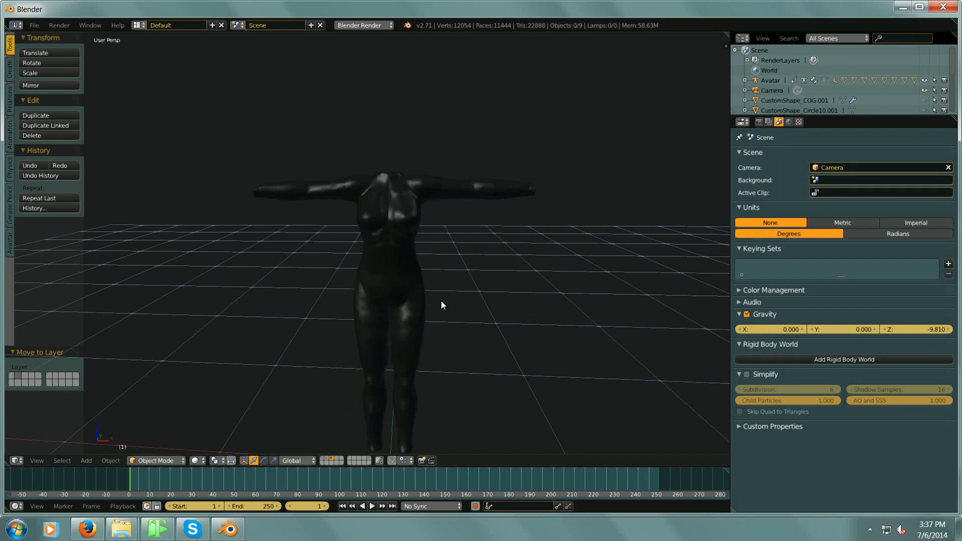
Show the original avatar's layer together with the wetsuit, and select the wetsuit plus the Avatar armature as the active object.
right_click(407, 218)
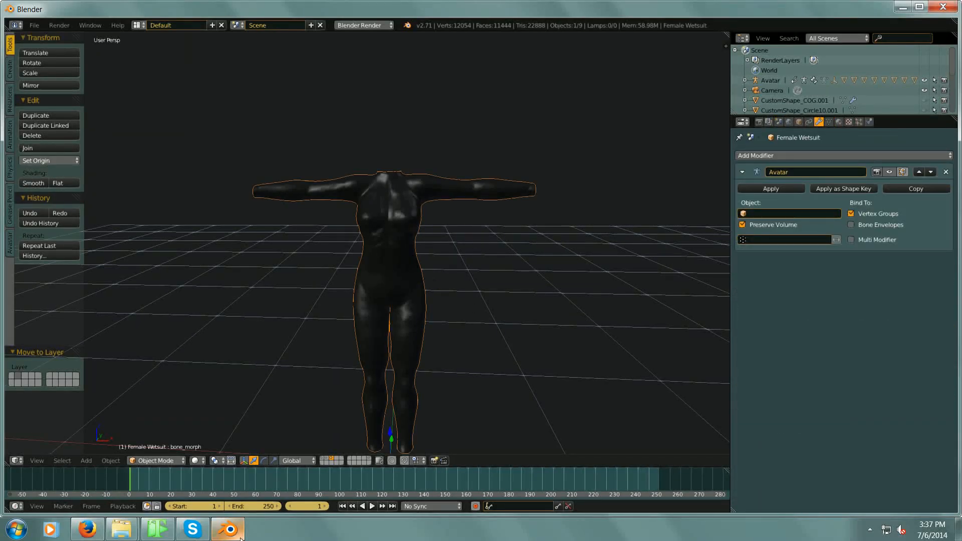
left_click(326, 458, "shift")
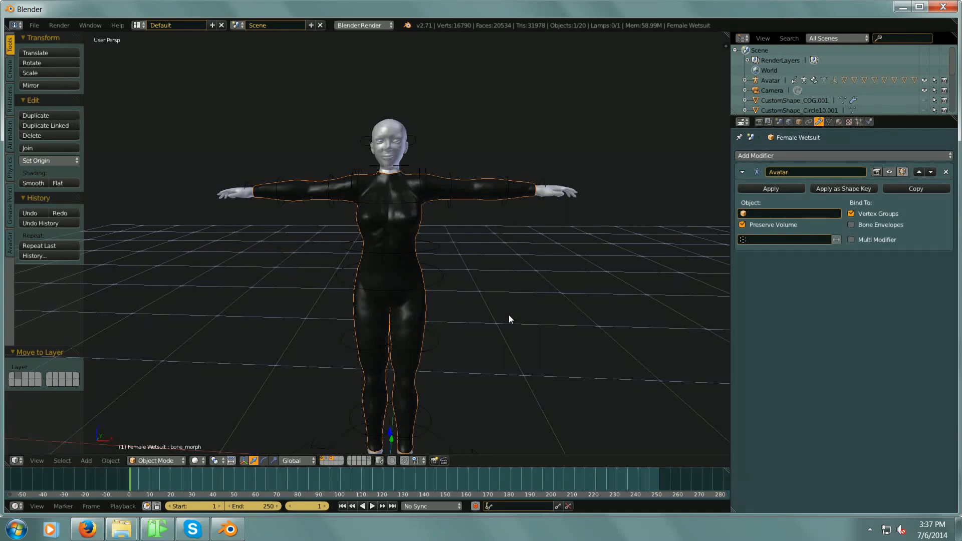
middle_click_drag(509, 316, 508, 331)
right_click(452, 449, "shift")
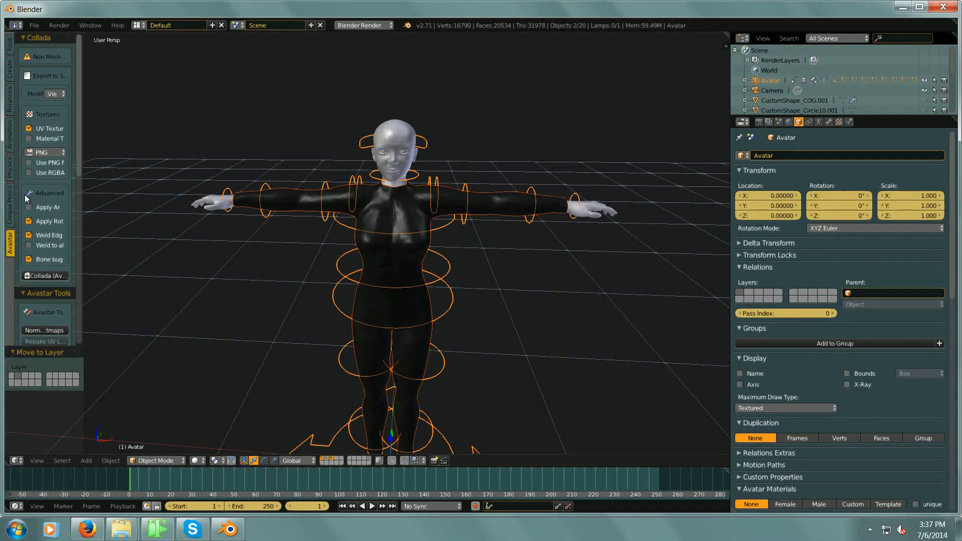
Widen the Avastar tools and assign the Avatar armature to the wetsuit with the weight option set to Keep.
left_click_drag(83, 277, 217, 277)
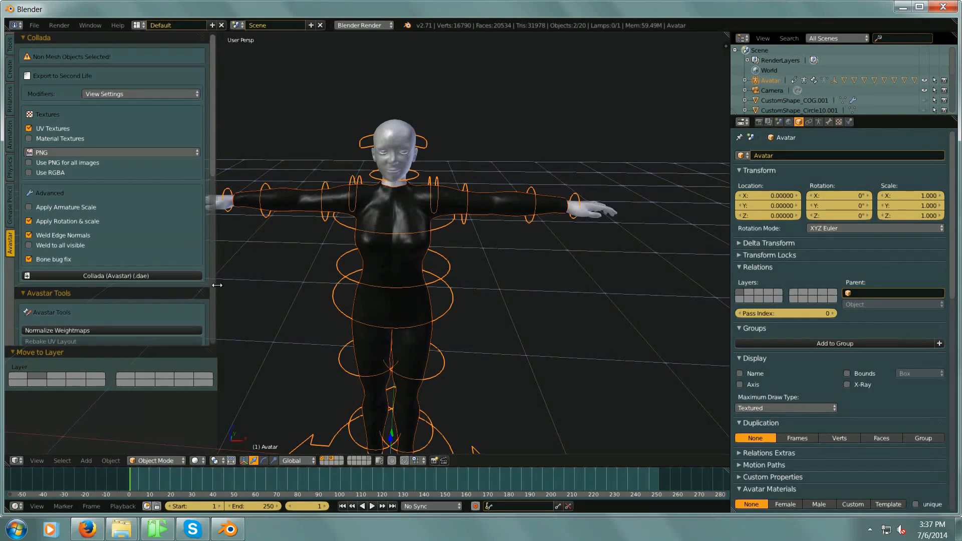
scroll(37, 178, "down", 10)
scroll(56, 160, "down", 5)
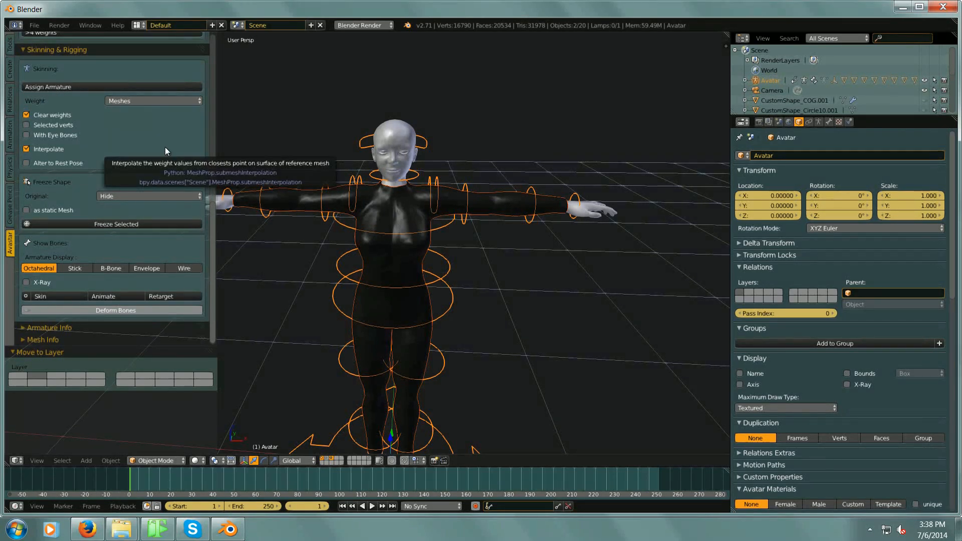
left_click(155, 104)
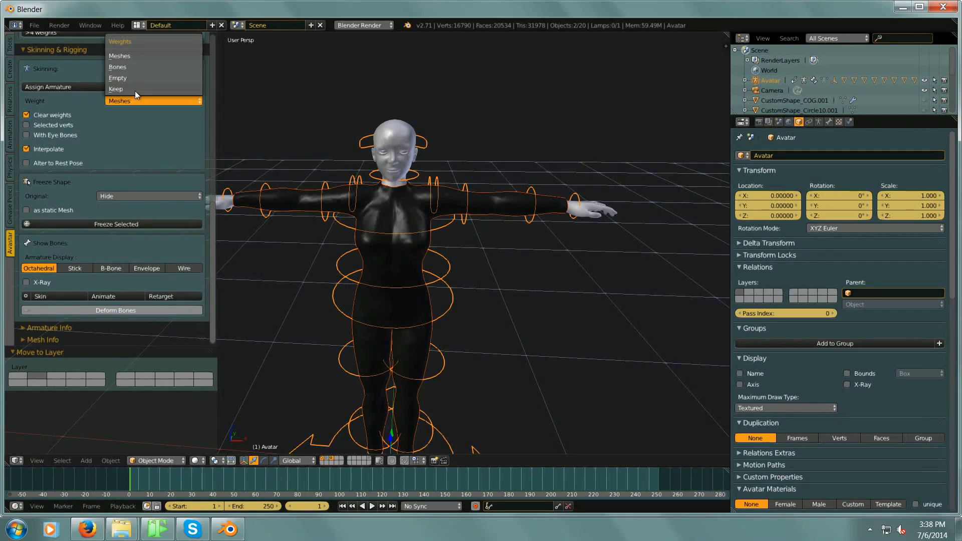
left_click(135, 90)
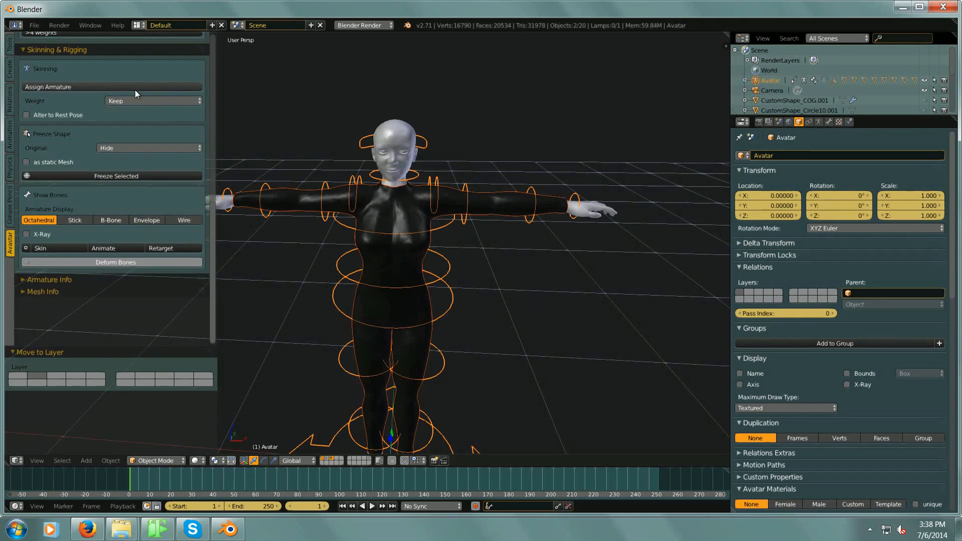
left_click(99, 87)
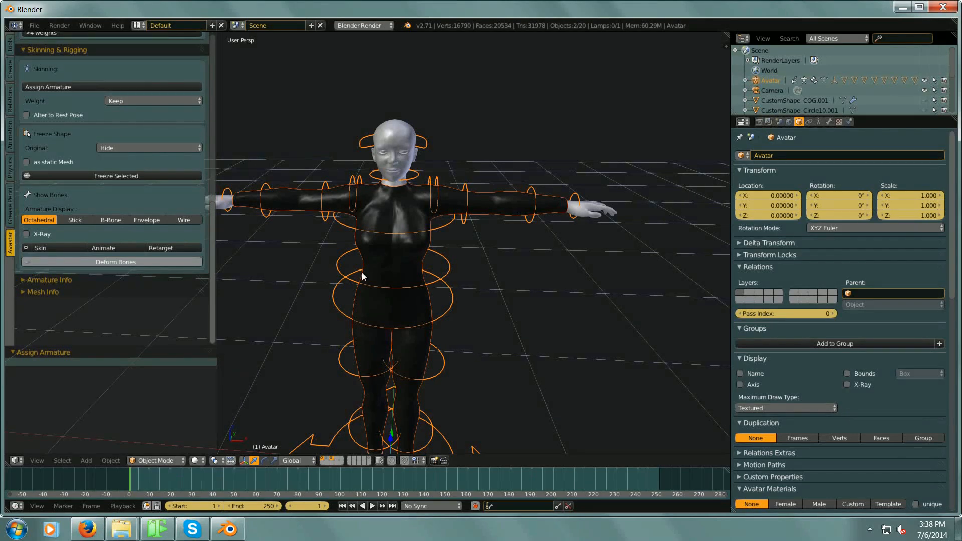
Remove the leftover Avatar modifier without a target object from the Female Wetsuit.
right_click(512, 212)
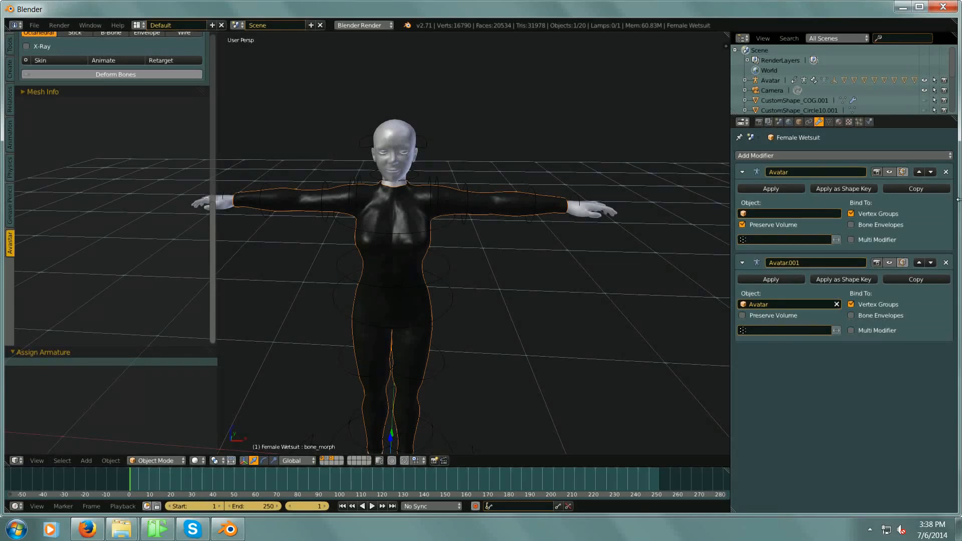
left_click(946, 173)
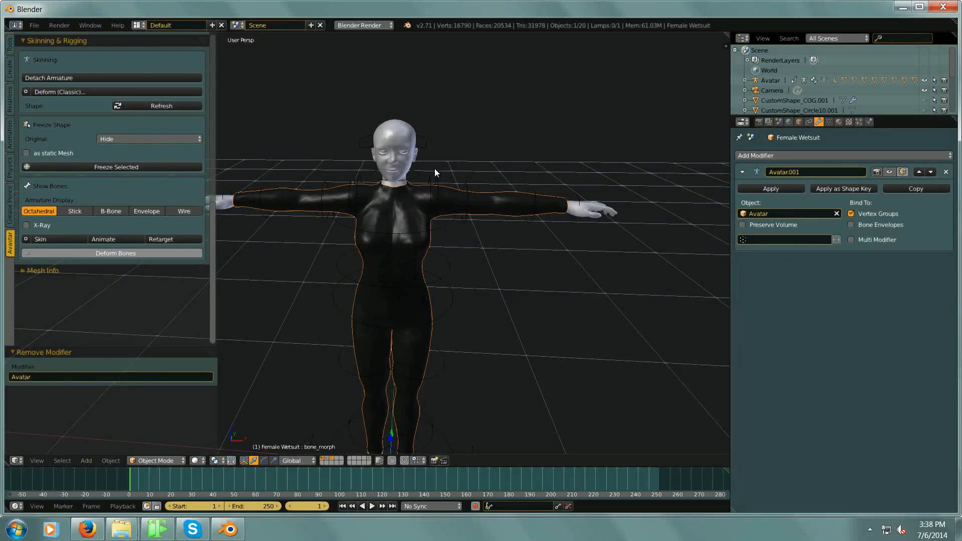
middle_click_drag(503, 262, 565, 210)
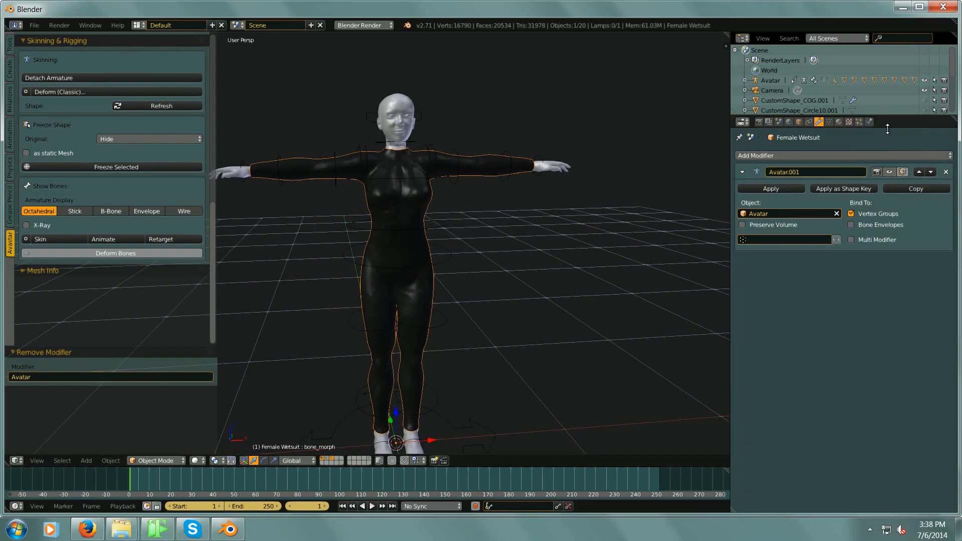
Expand the Avatar hierarchy in an enlarged outliner and show the tank top's layer together with the wetsuit and avatar.
left_click_drag(893, 117, 889, 268)
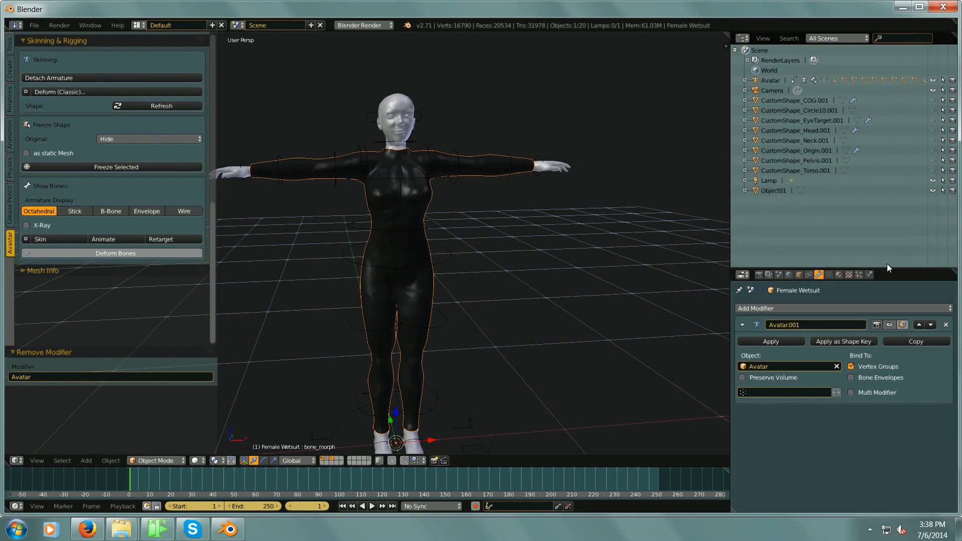
left_click(746, 81)
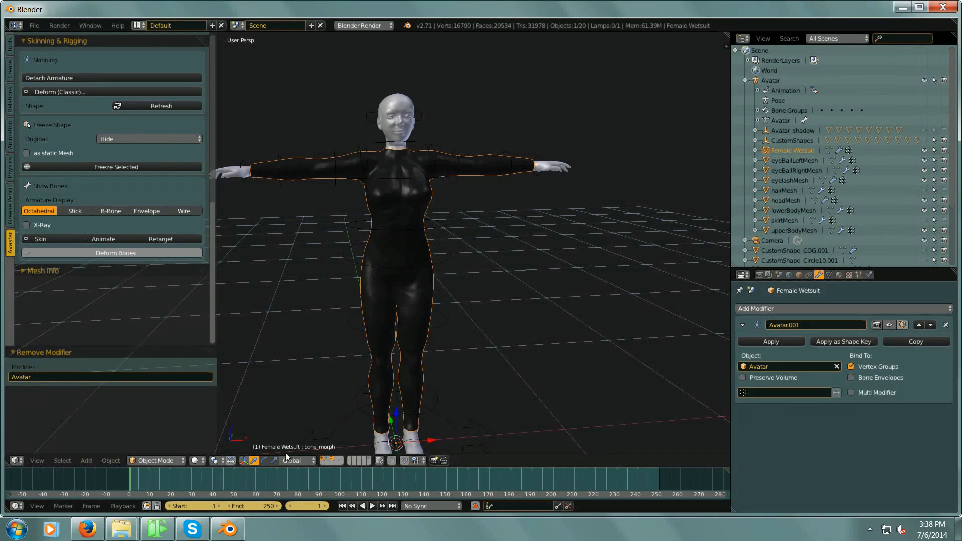
left_click(326, 459, "shift")
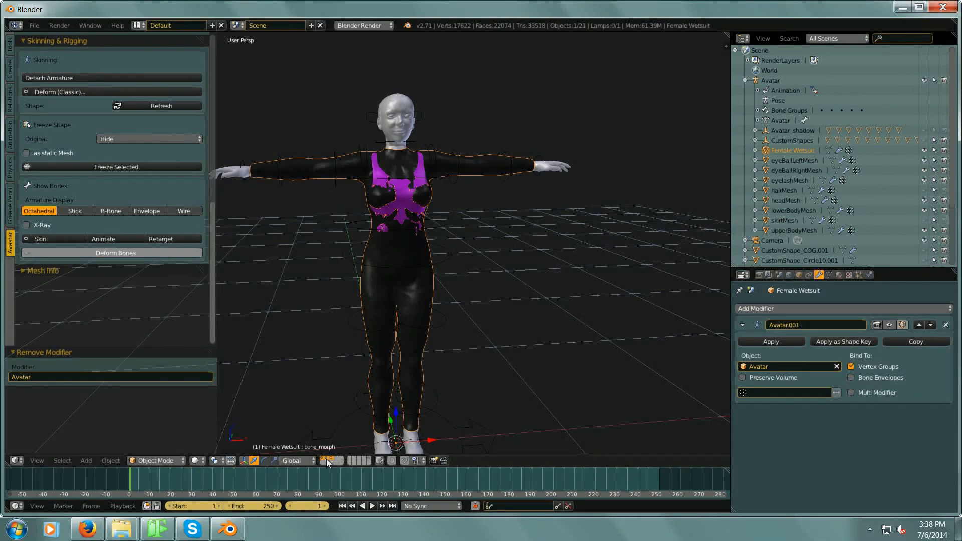
Select the tank top and hide the avatar's upper body, lower body, head, eyelash and both eyeball meshes, leaving the Female Wetsuit shown.
right_click(401, 197)
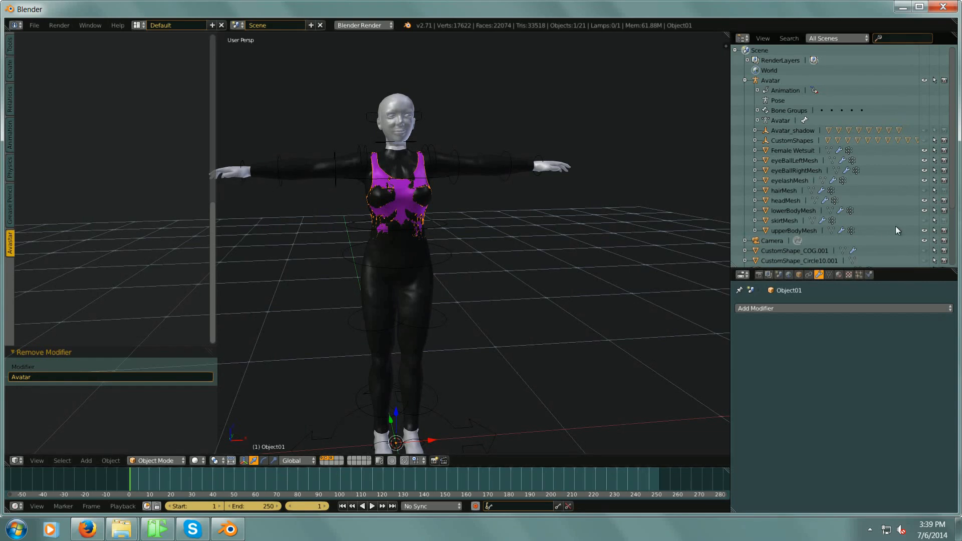
left_click(925, 231)
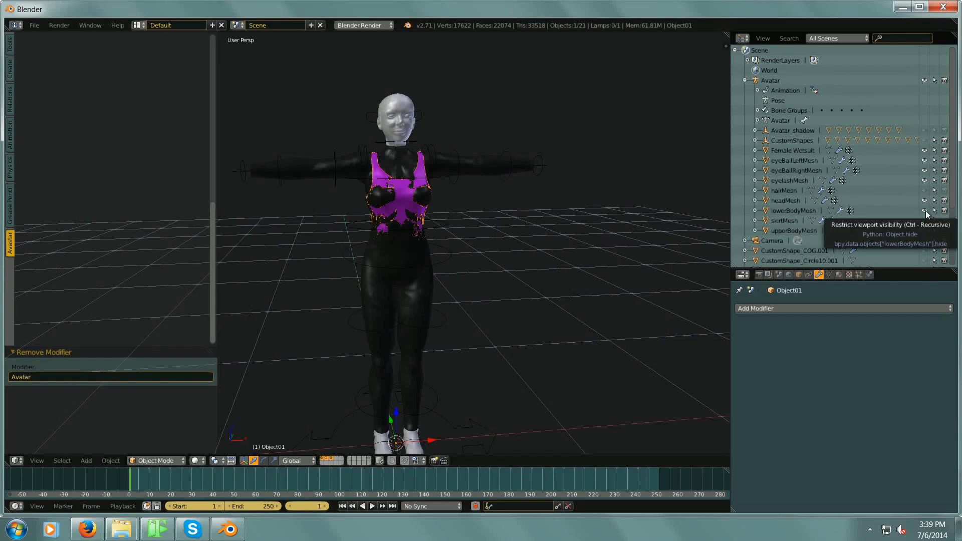
left_click(925, 211)
left_click(925, 201)
left_click(925, 181)
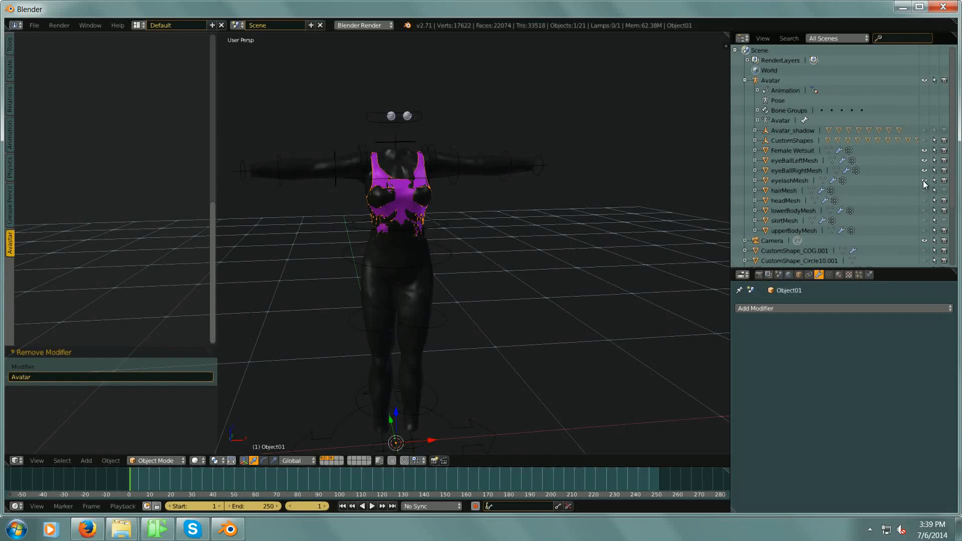
left_click(925, 171)
left_click(925, 160)
left_click(925, 151)
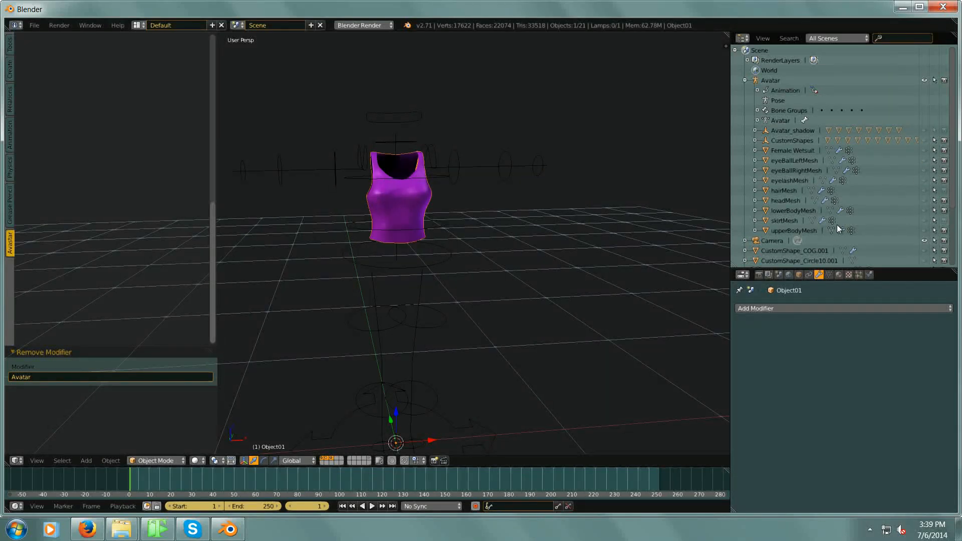
left_click(924, 151)
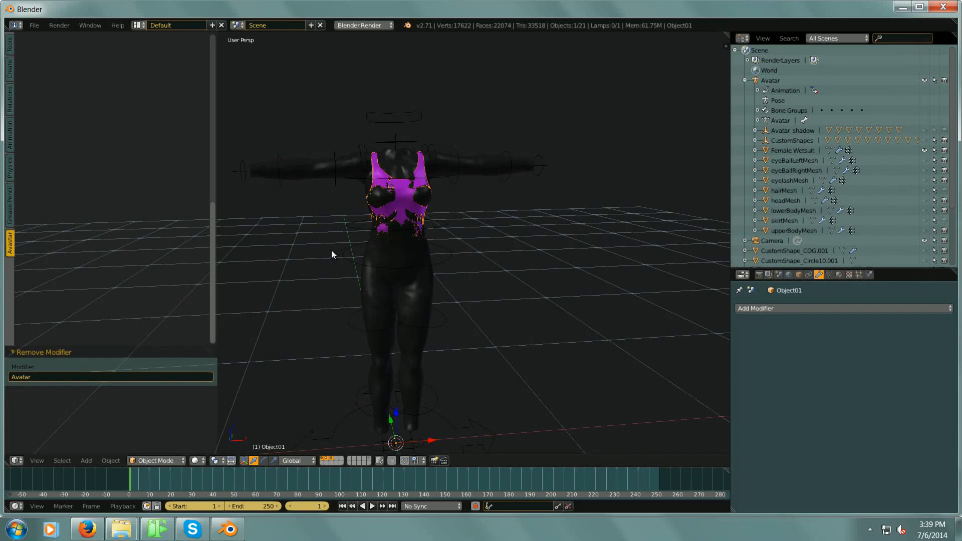
Add the Avatar armature to the tank top selection and assign the armature with the weight option set to Meshes.
scroll(139, 226, "up", 10)
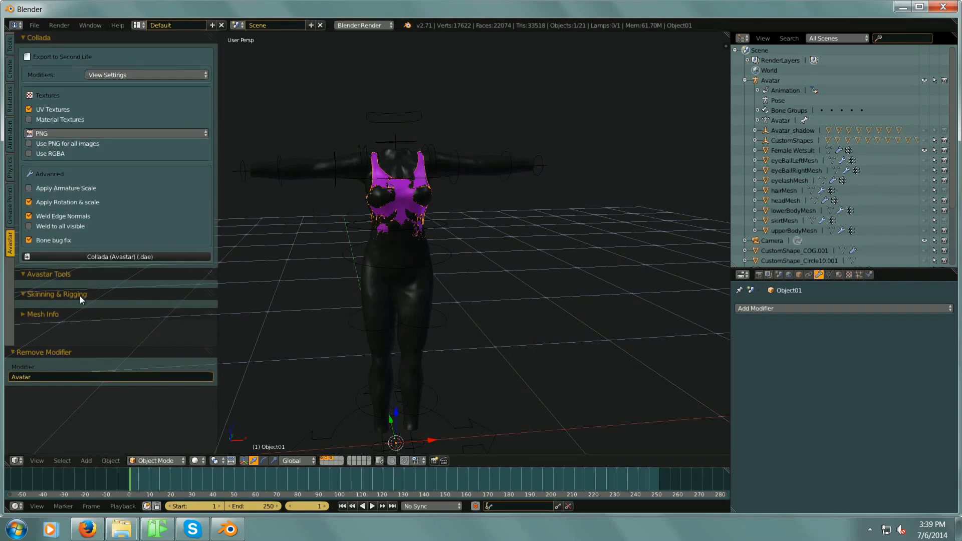
right_click(452, 257)
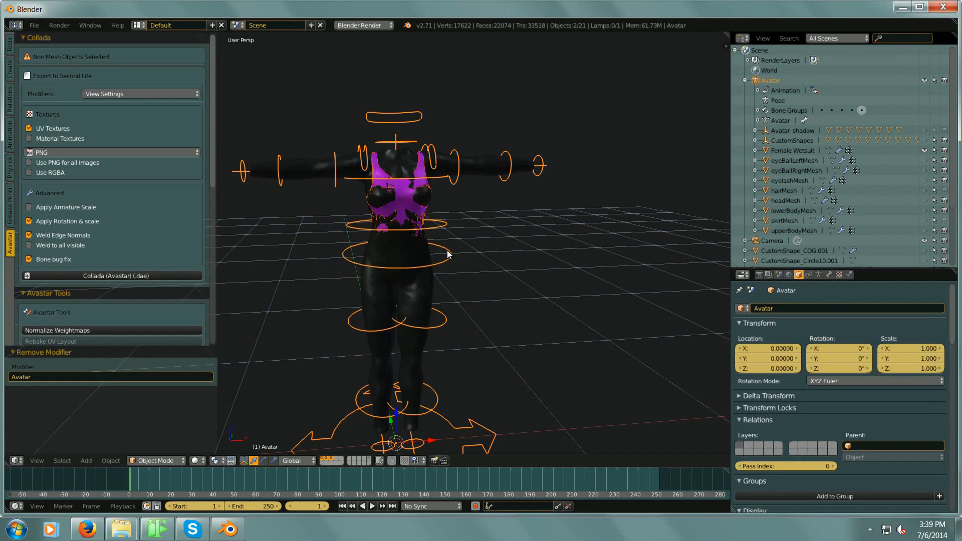
scroll(80, 193, "down", 15)
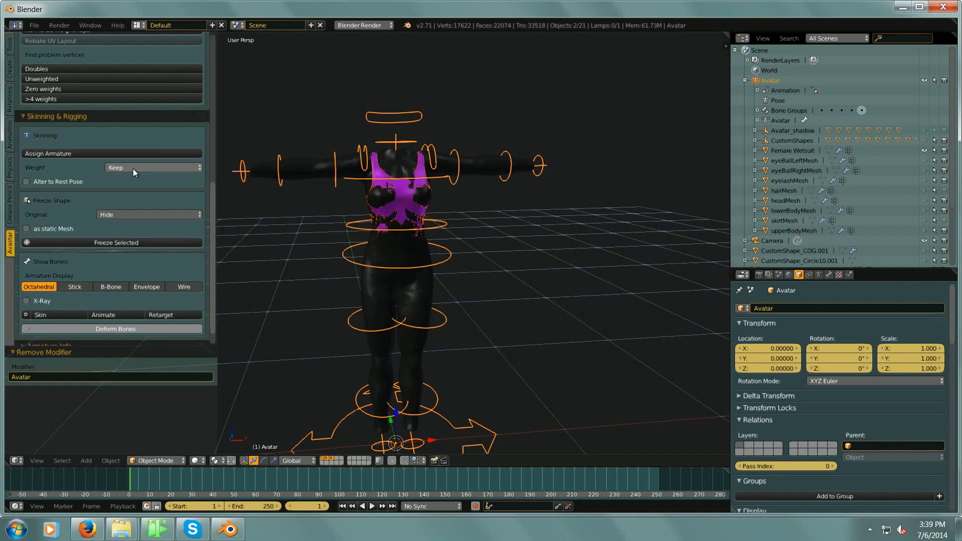
left_click(134, 169)
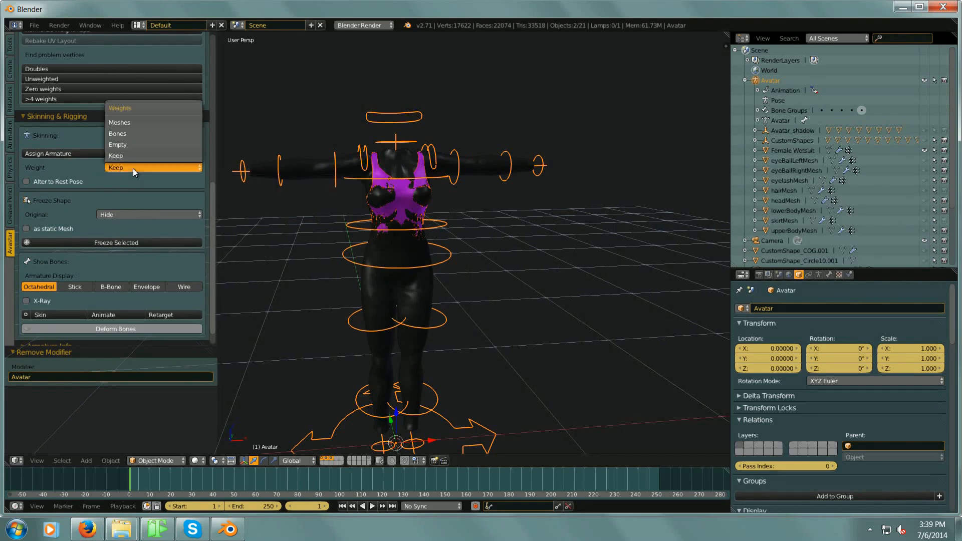
left_click(144, 122)
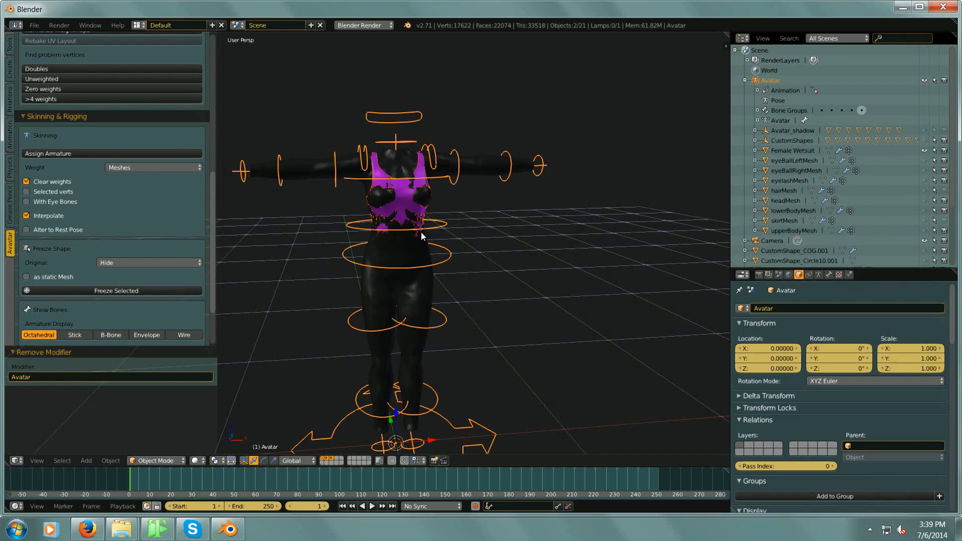
left_click(61, 154)
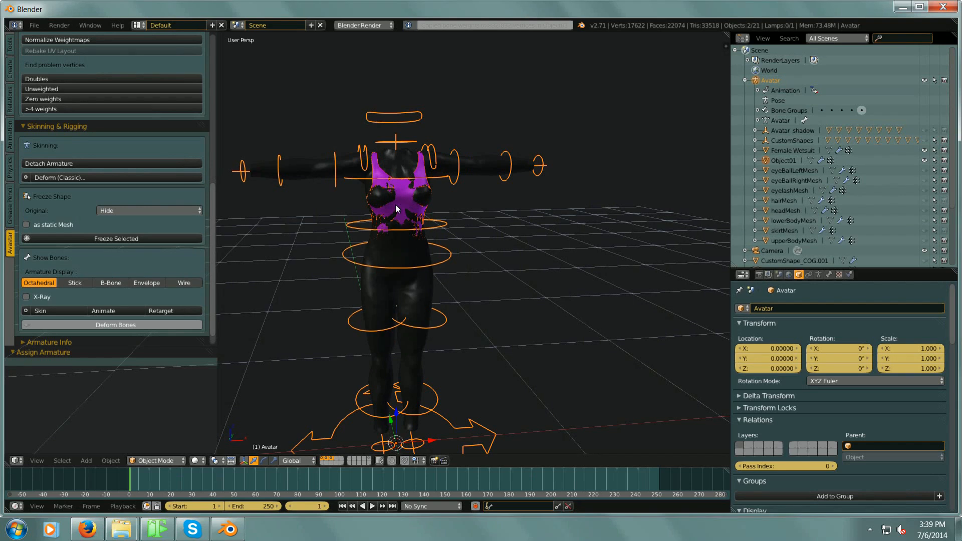
Select only the tank top, hide the Female Wetsuit, and show the avatar's upper body, lower body and head meshes again.
scroll(396, 207, "up", 5)
right_click(557, 95)
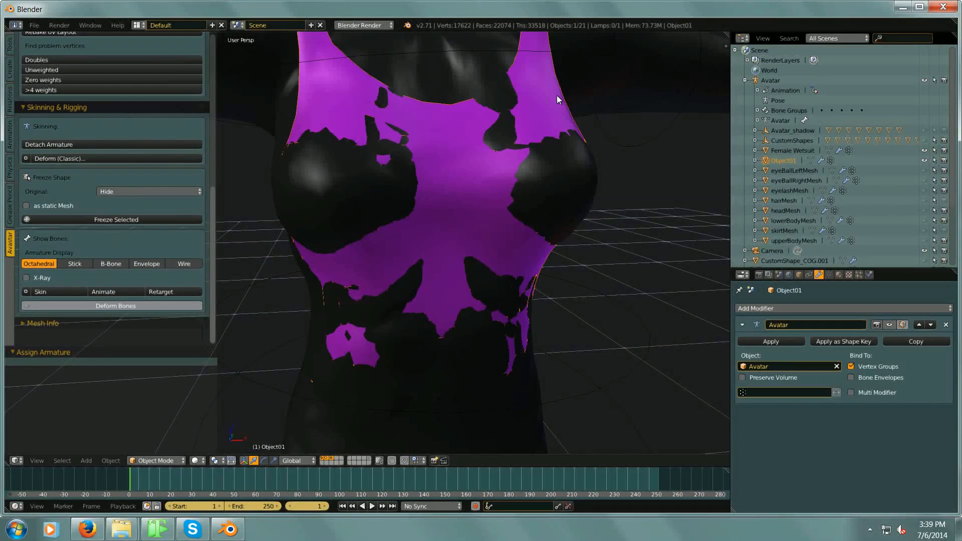
scroll(464, 225, "down", 4)
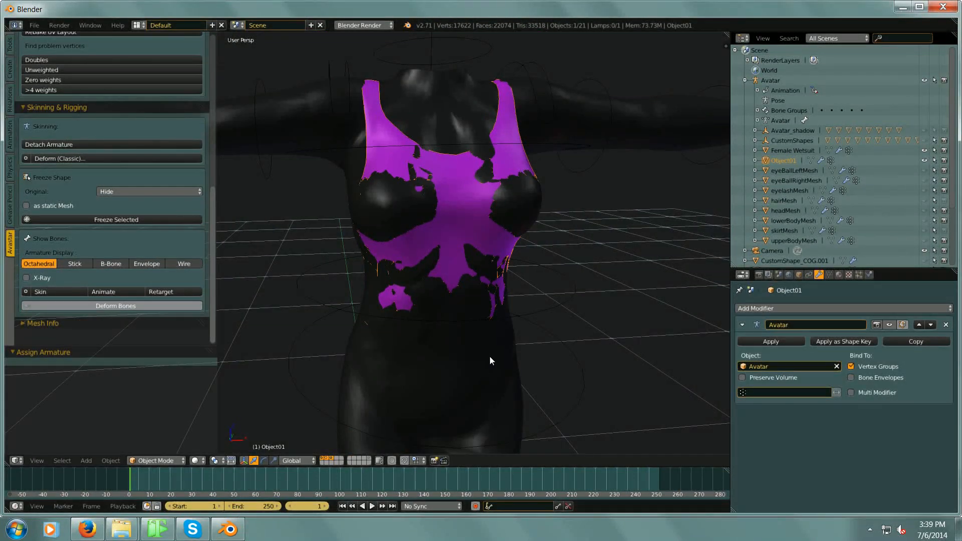
left_click(925, 150)
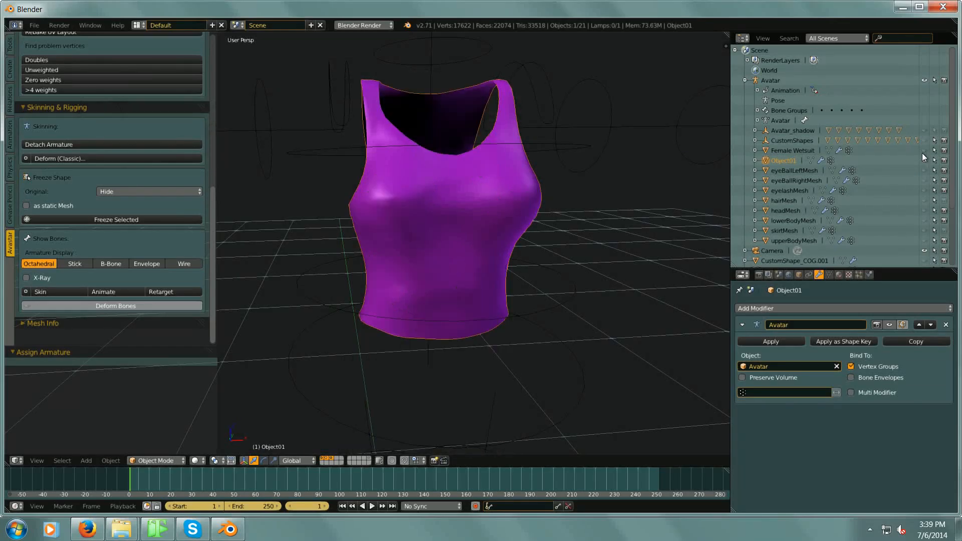
left_click(925, 240)
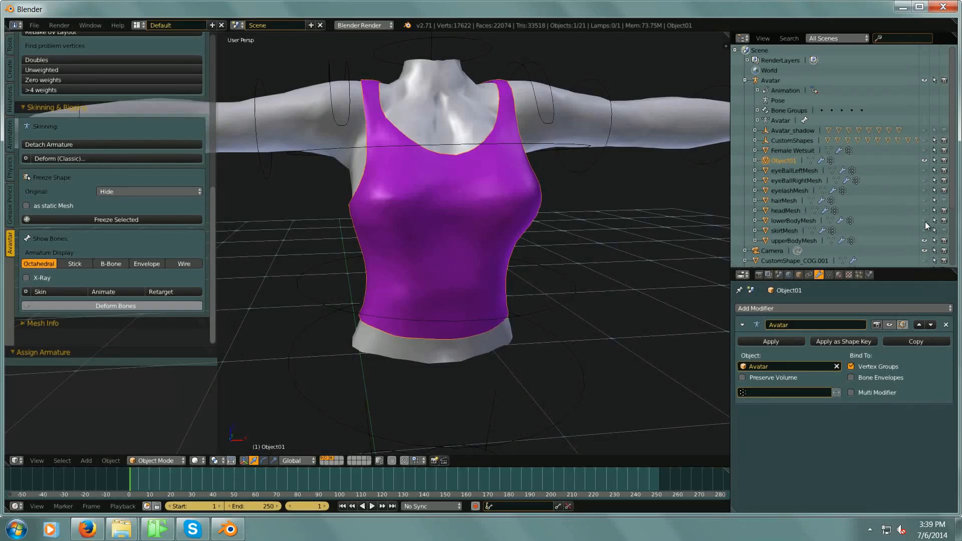
left_click(925, 221)
left_click(924, 211)
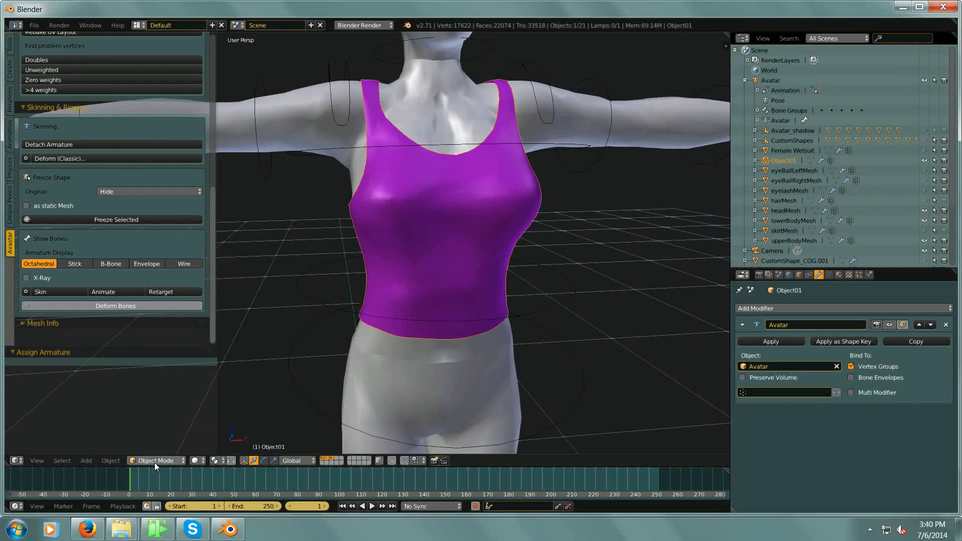
Put the tank top in Weight Paint mode with the Skin bone preset and select the mChest bone to display its weights.
left_click(58, 292)
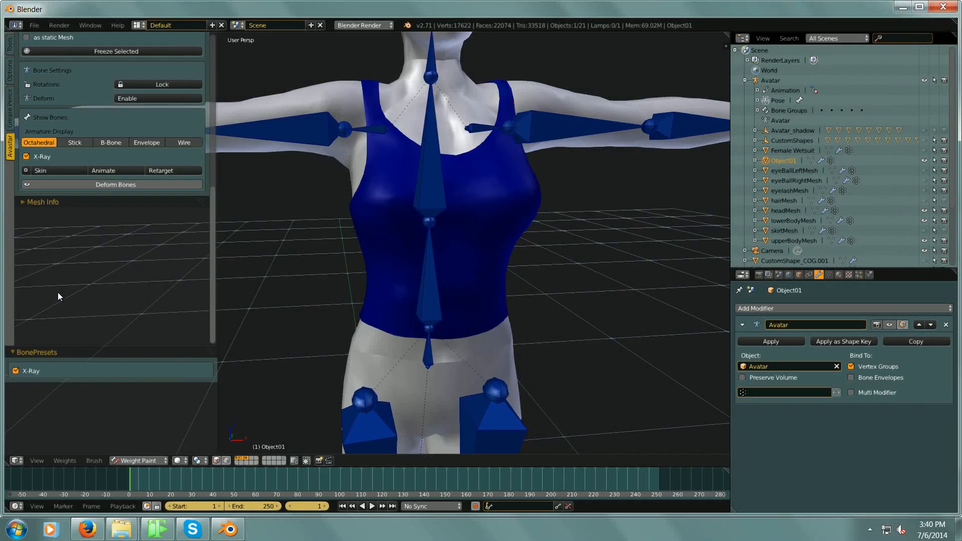
right_click(433, 173)
mouse_move(488, 290)
middle_mouse_down()
mouse_move(440, 263)
mouse_move(404, 225)
mouse_move(494, 232)
mouse_move(548, 260)
mouse_move(454, 268)
mouse_move(518, 280)
middle_mouse_up()
scroll(469, 254, "down", 4)
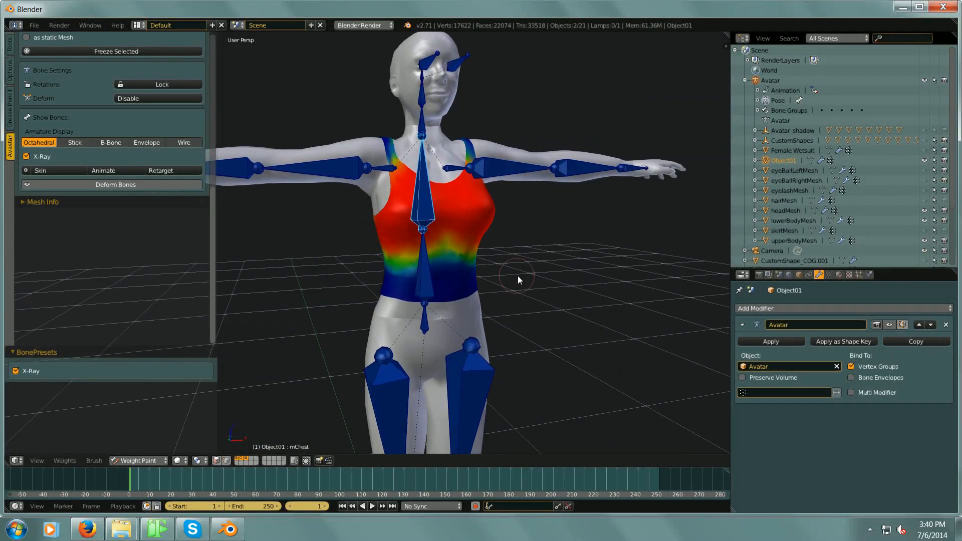
Examine the mChest weights on the tank top from several angles and review the Avastar tools for finding problem vertices and editing weights.
middle_click_drag(498, 239, 485, 248)
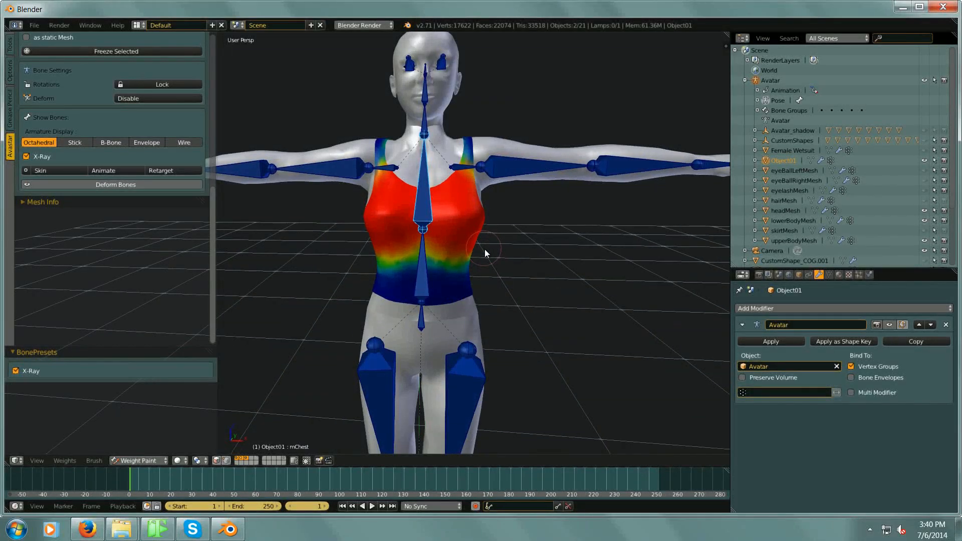
scroll(485, 248, "up", 4)
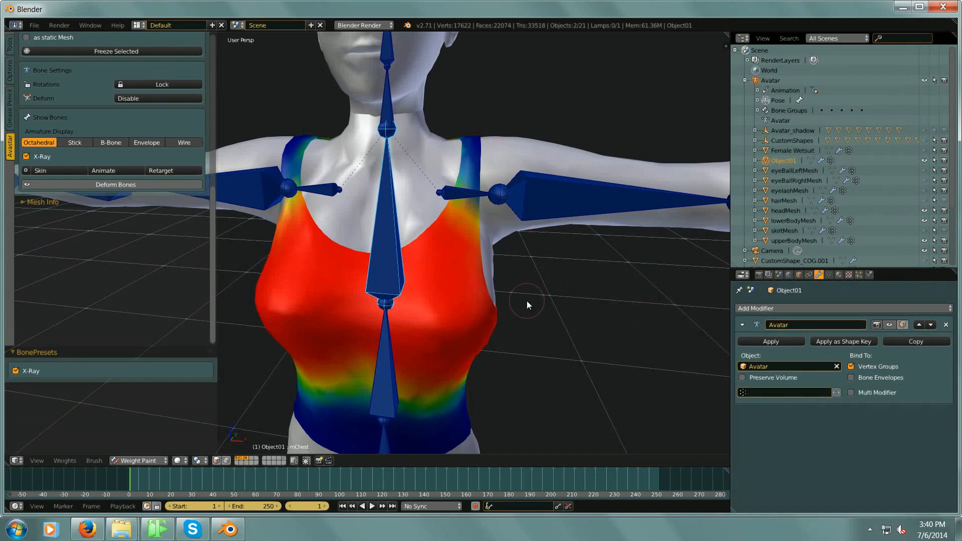
mouse_move(564, 258)
middle_mouse_down()
mouse_move(564, 231)
mouse_move(544, 253)
mouse_move(585, 214)
mouse_move(660, 211)
mouse_move(508, 224)
mouse_move(561, 260)
middle_mouse_up()
scroll(561, 259, "down", 5)
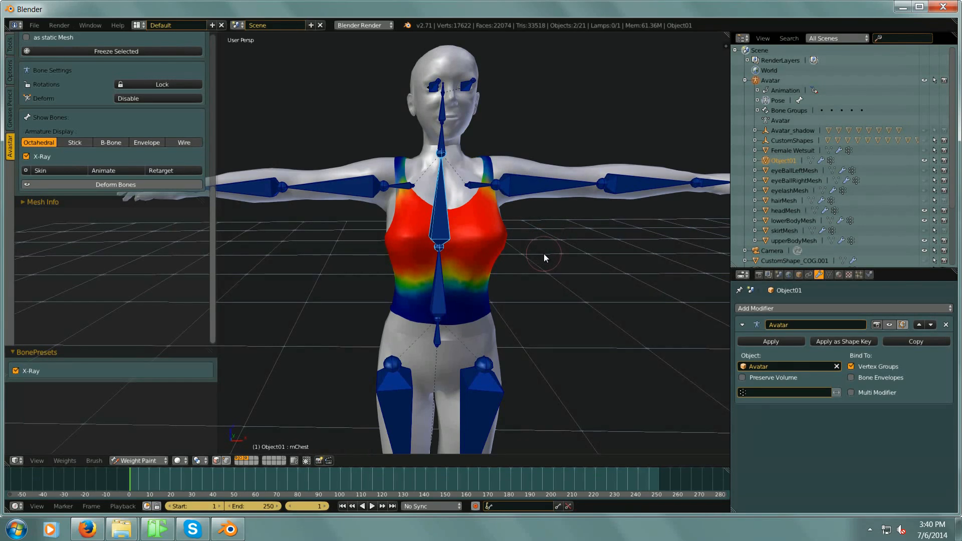
mouse_move(572, 287)
middle_mouse_down()
mouse_move(539, 278)
mouse_move(571, 282)
middle_mouse_up()
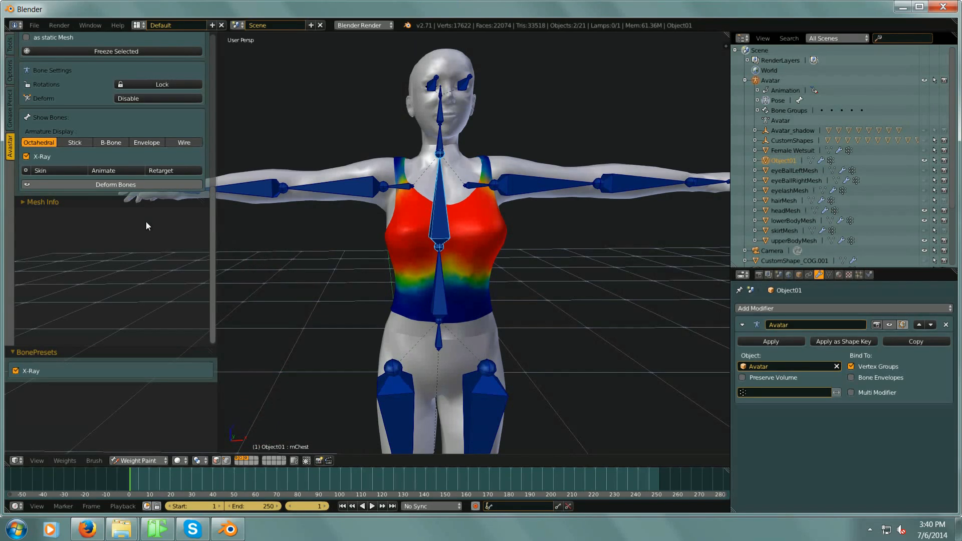
scroll(80, 208, "up", 12)
scroll(74, 190, "up", 2)
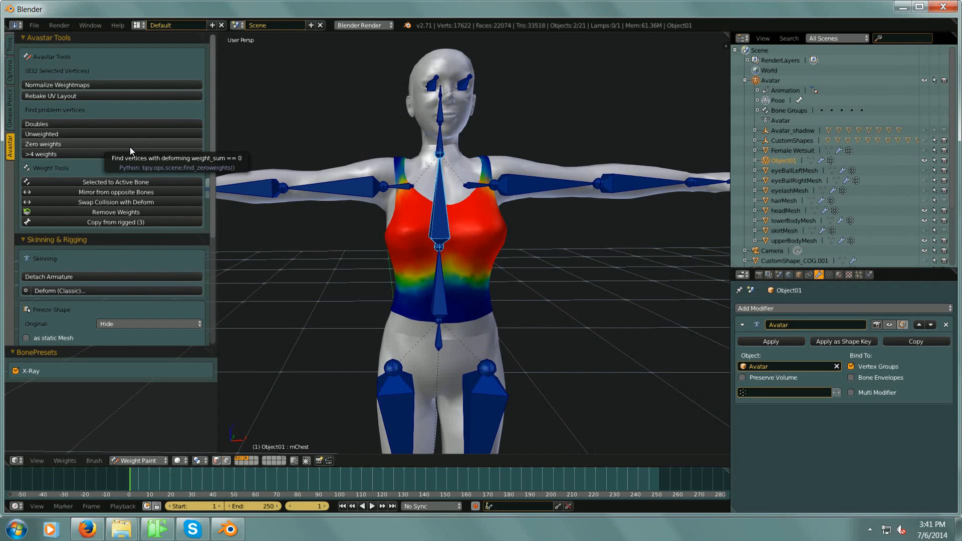
middle_click_drag(394, 268, 431, 268)
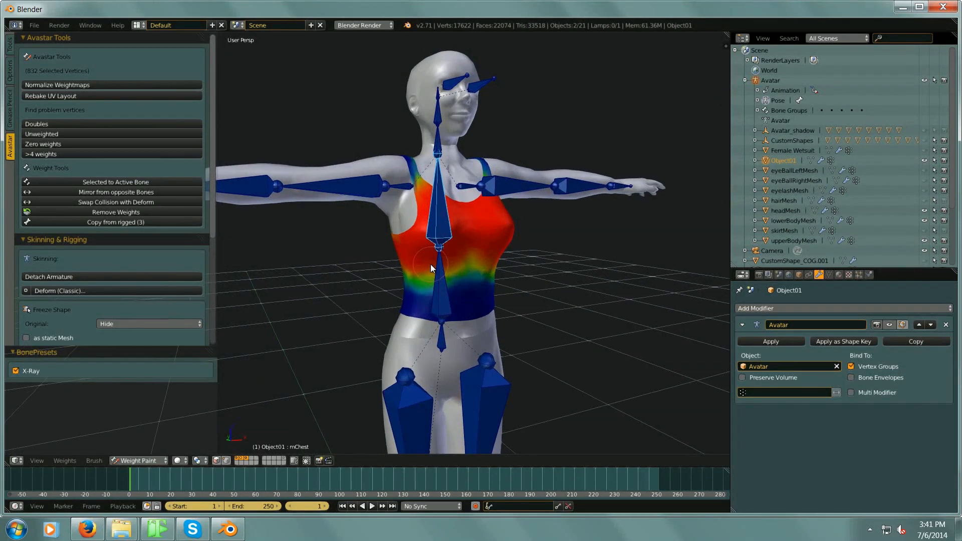